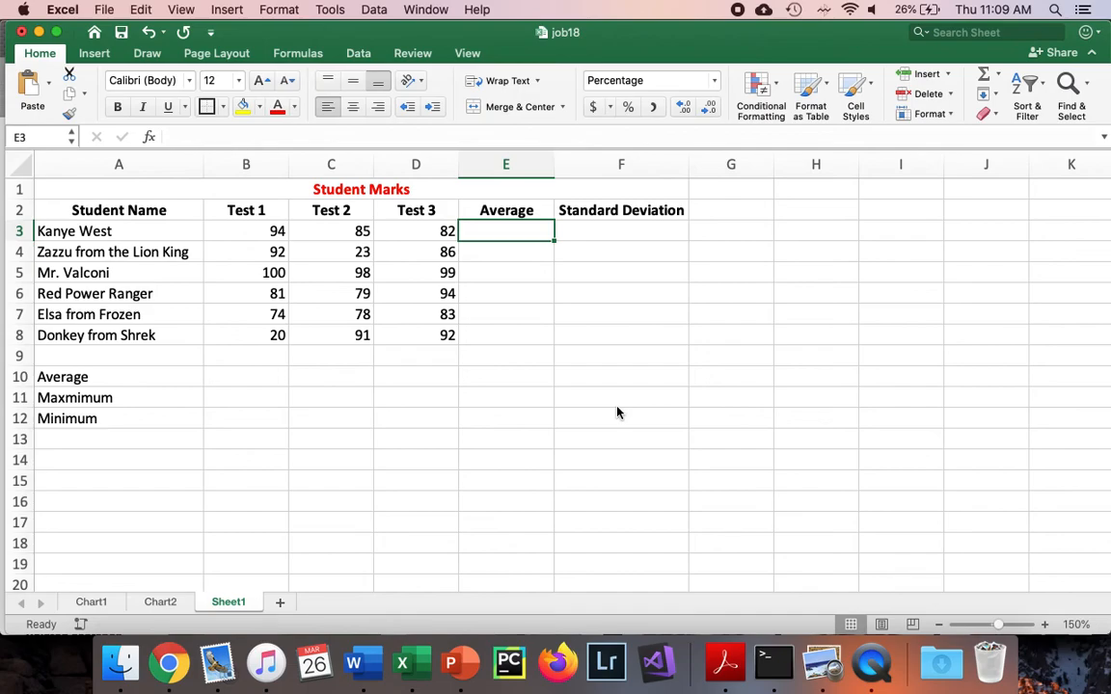
# Apply All Borders to the Student Marks table in A1:F8
pyautogui.moveTo(114, 185); pyautogui.dragTo(529, 335)
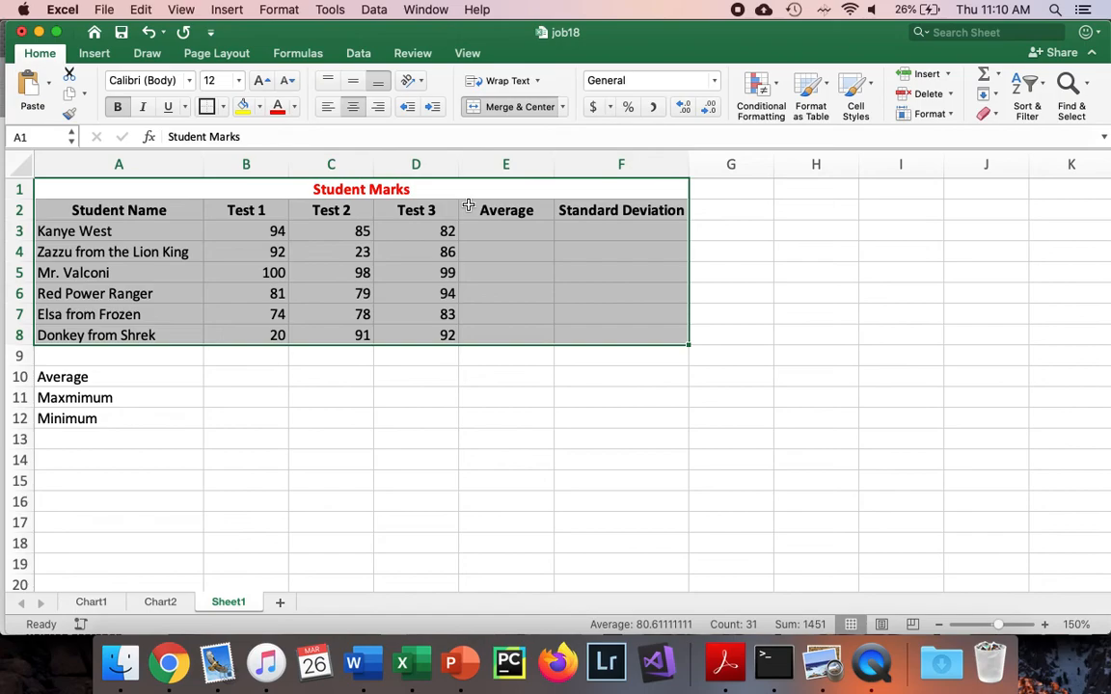
pyautogui.click(223, 108)
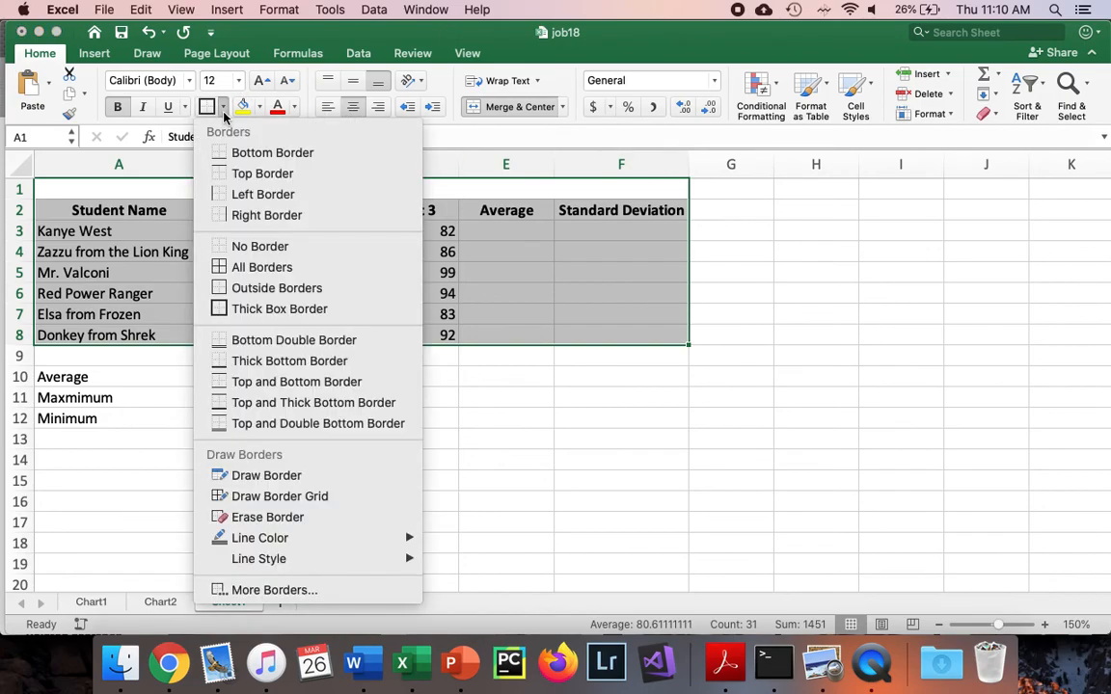
pyautogui.click(226, 274)
pyautogui.click(319, 434)
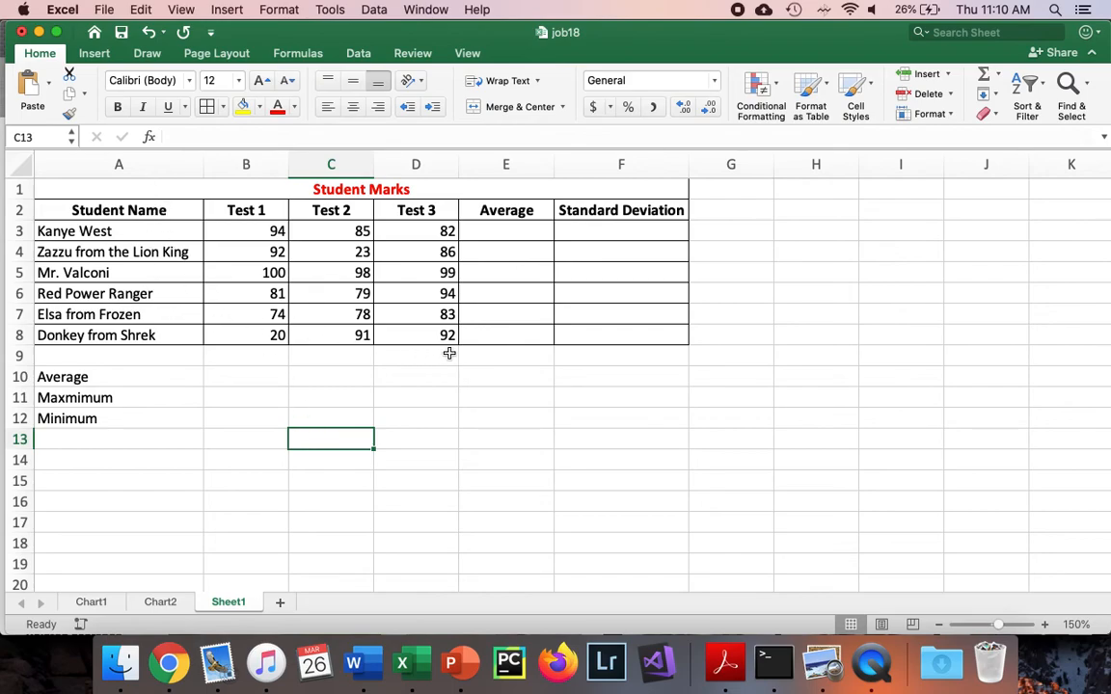
# Add a Thick Box Border around the Student Marks table A1:F8
pyautogui.moveTo(578, 333); pyautogui.dragTo(117, 192)
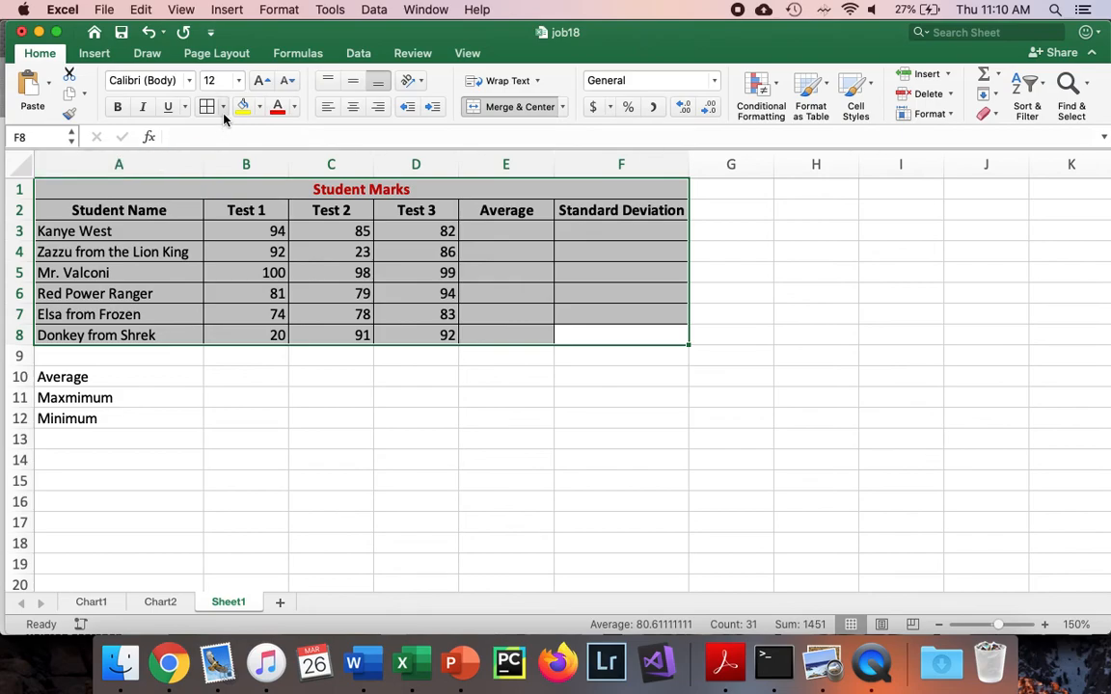
pyautogui.click(223, 108)
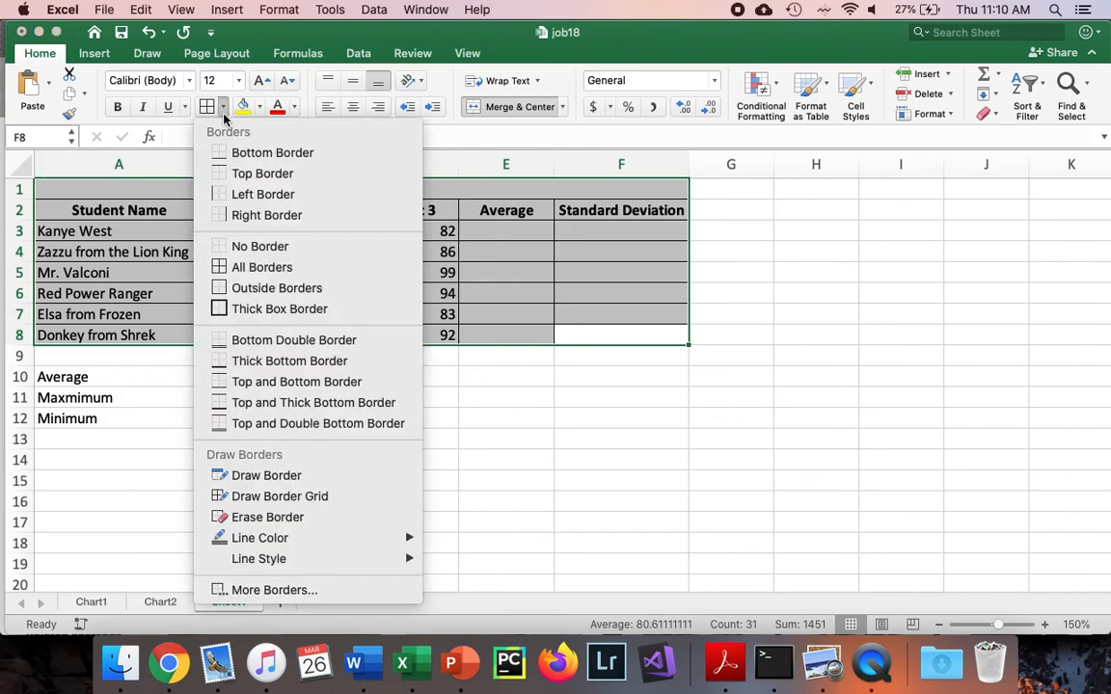
pyautogui.click(253, 309)
pyautogui.click(387, 427)
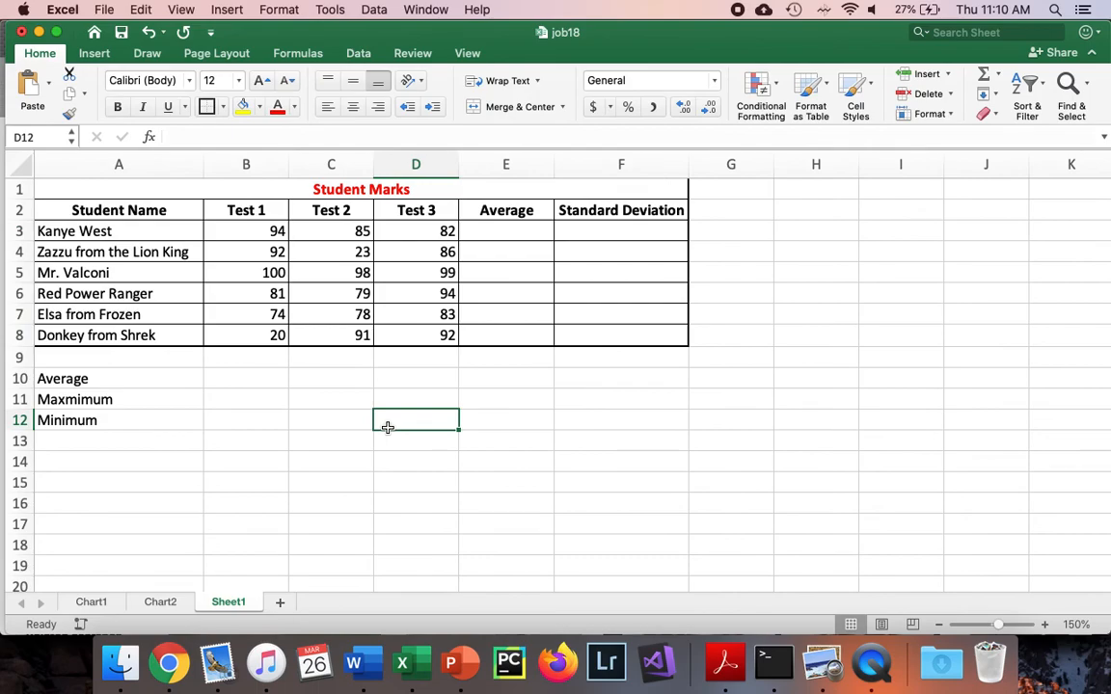
# Put a Thick Box Border around the merged Student Marks title row
pyautogui.click(367, 192)
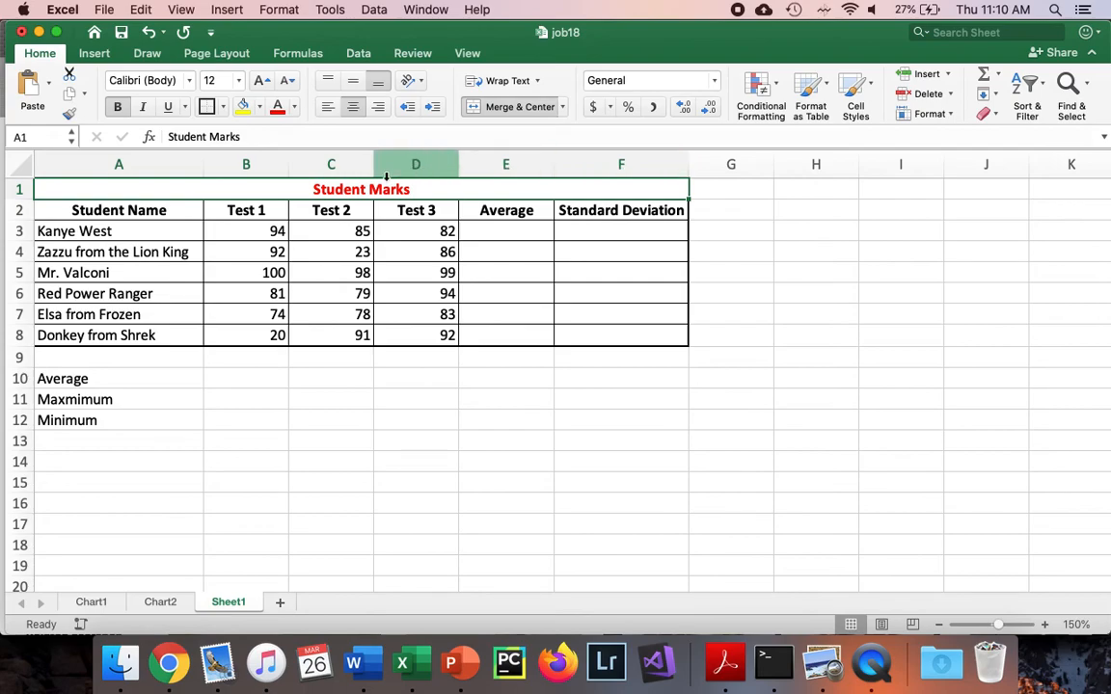
pyautogui.click(211, 107)
pyautogui.click(321, 418)
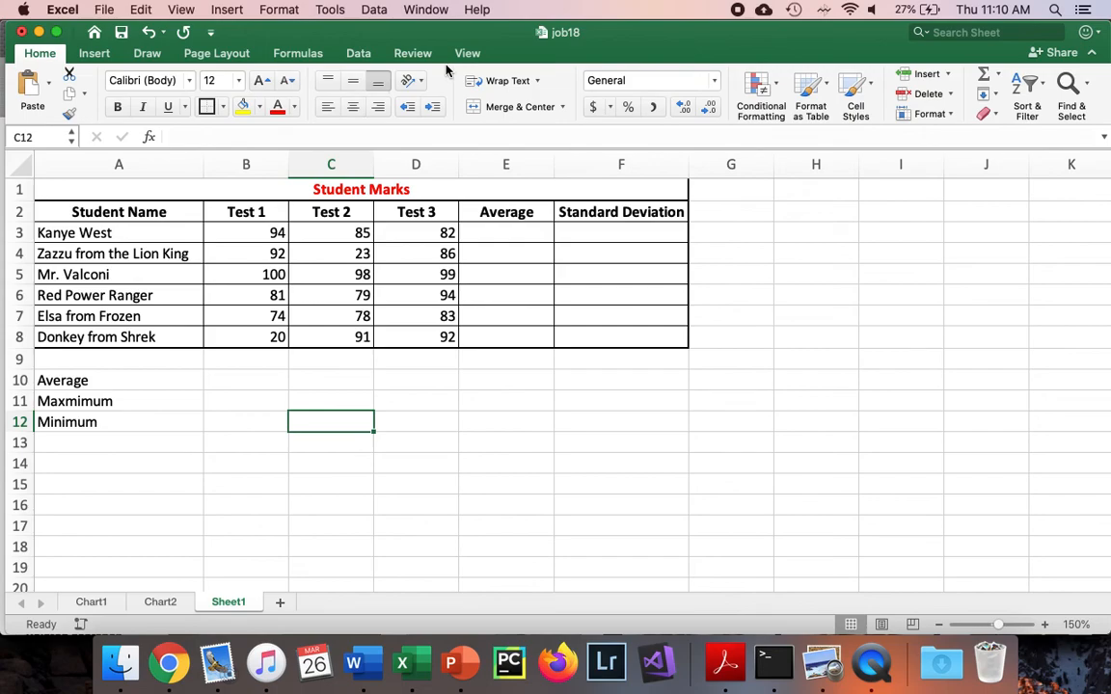
# Check the bordered table in Page Layout view, and return to Normal view
pyautogui.click(471, 54)
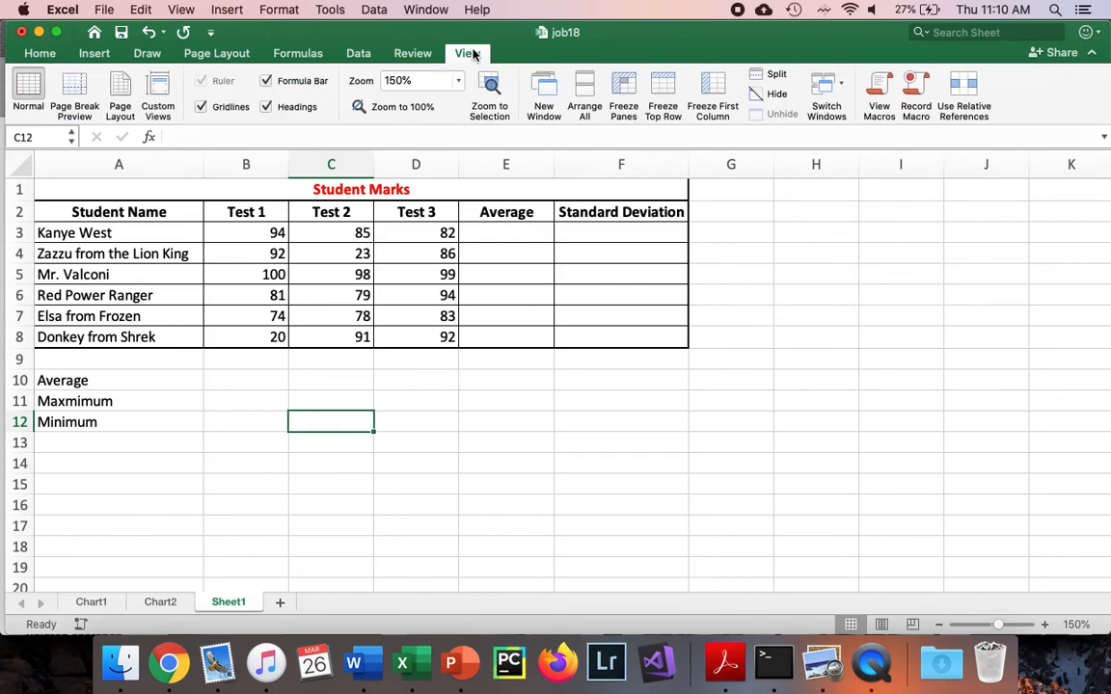
pyautogui.click(115, 85)
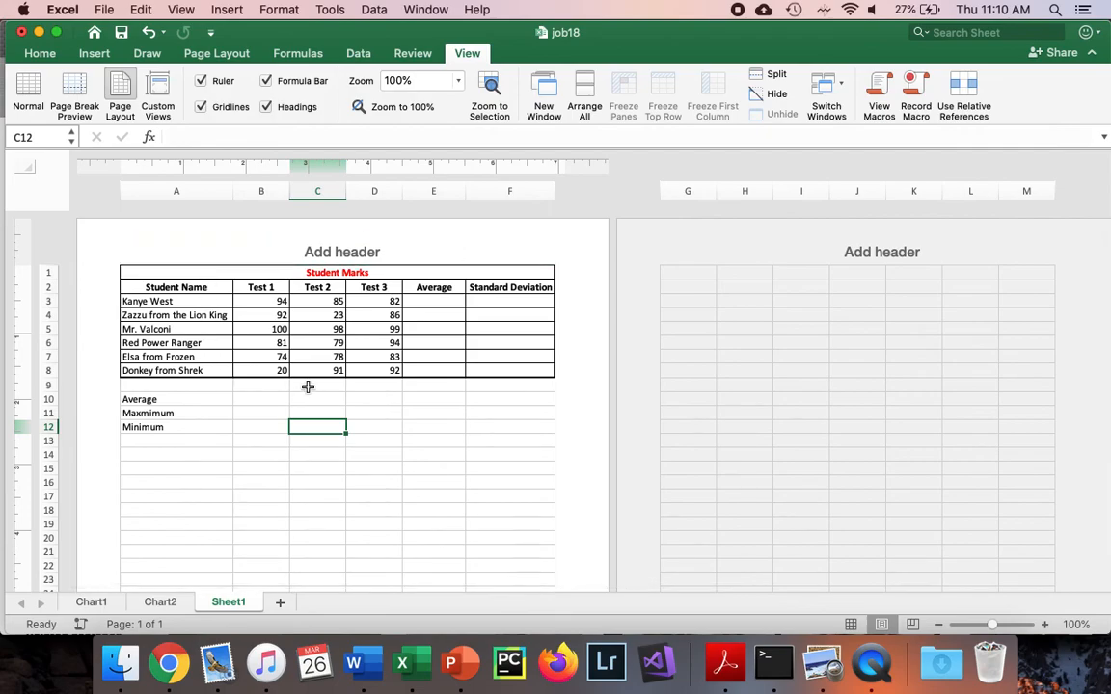
pyautogui.click(28, 87)
# Apply All Borders and a surrounding Thick Box Border to the summary rows A10:F12
pyautogui.moveTo(114, 387); pyautogui.dragTo(645, 419)
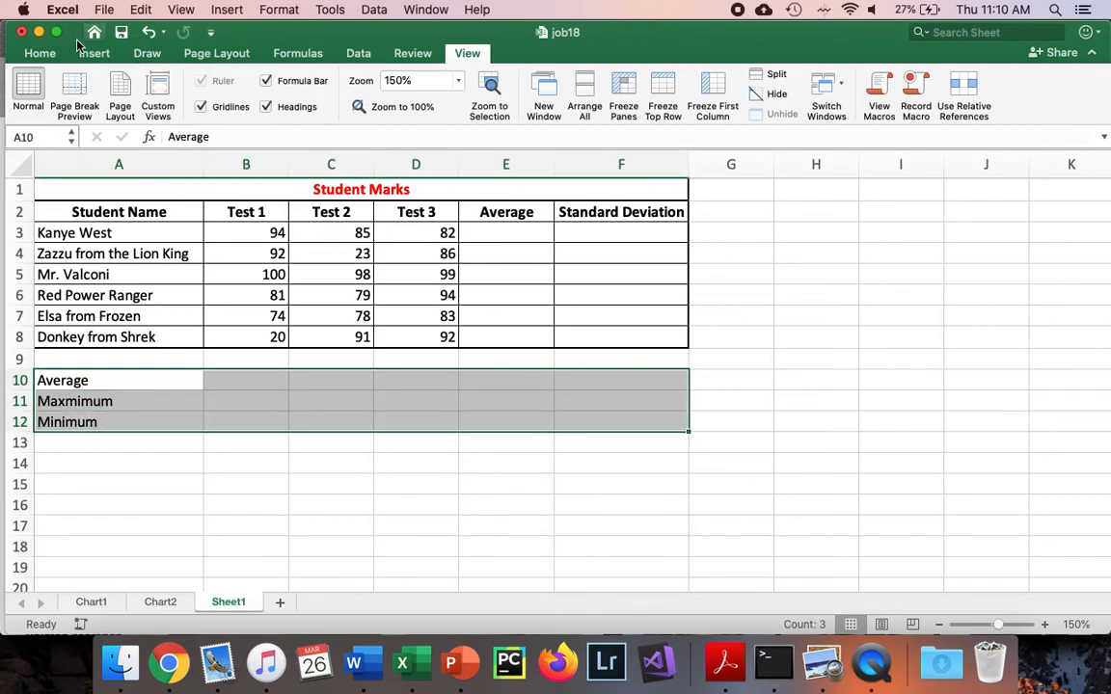
pyautogui.click(48, 54)
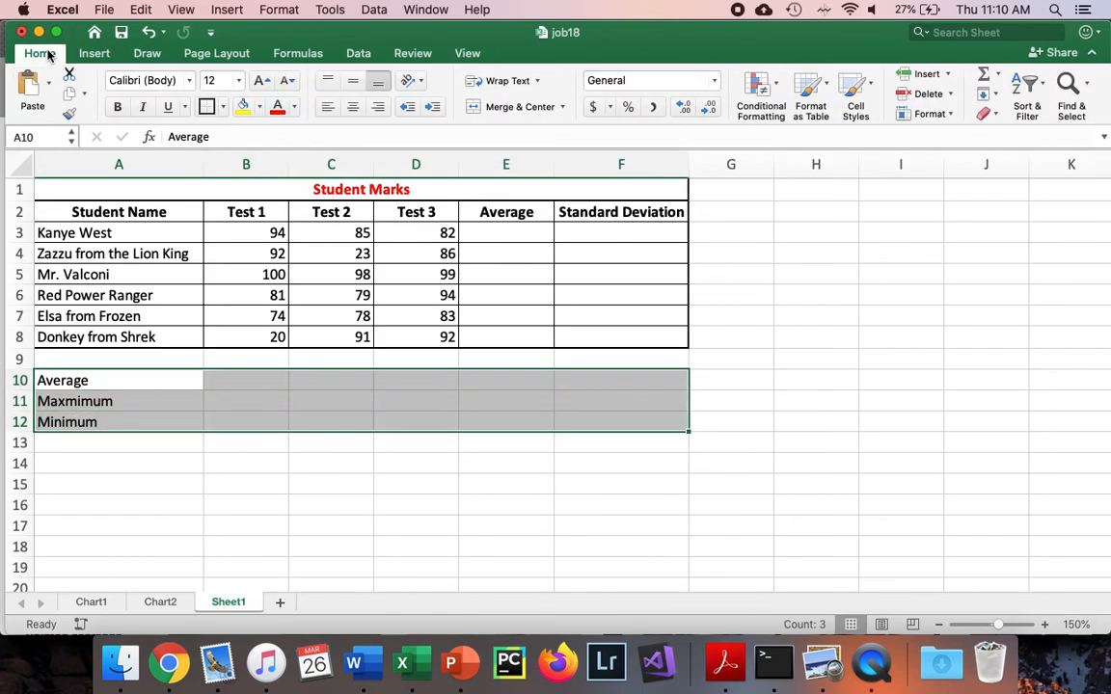
pyautogui.click(223, 108)
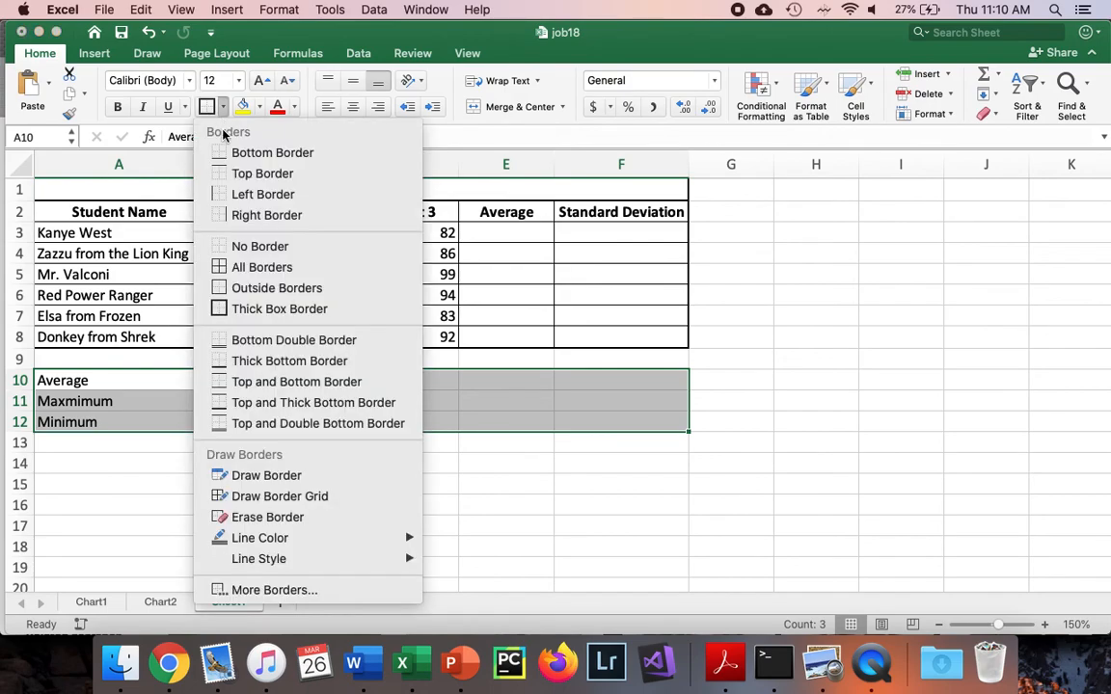
pyautogui.click(248, 266)
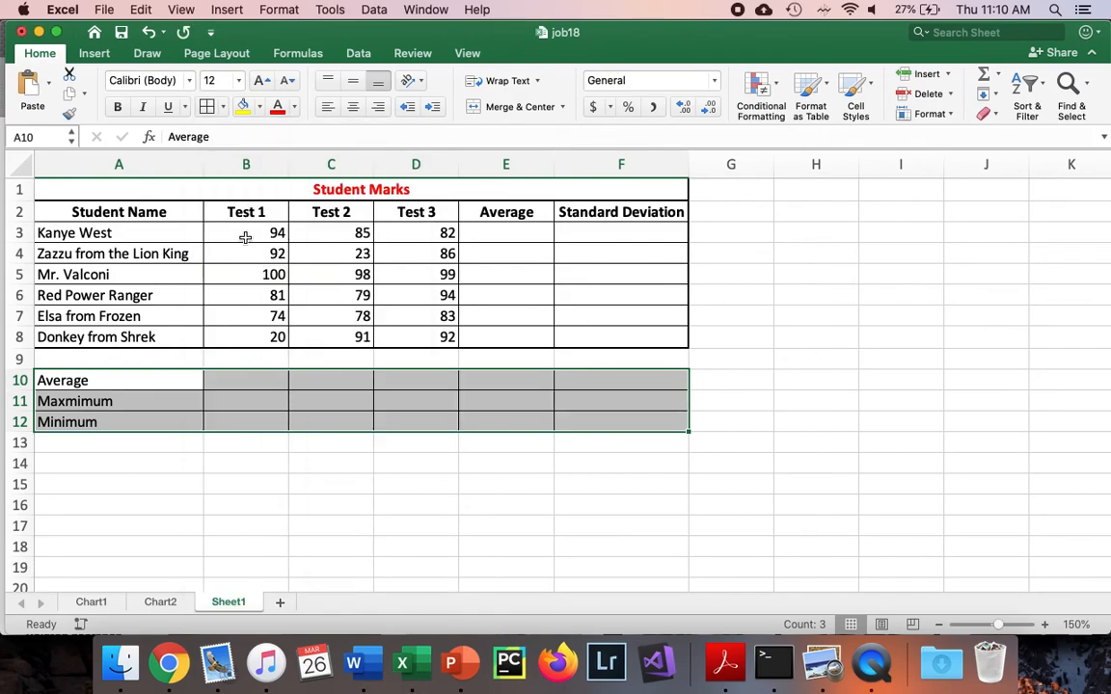
pyautogui.click(221, 107)
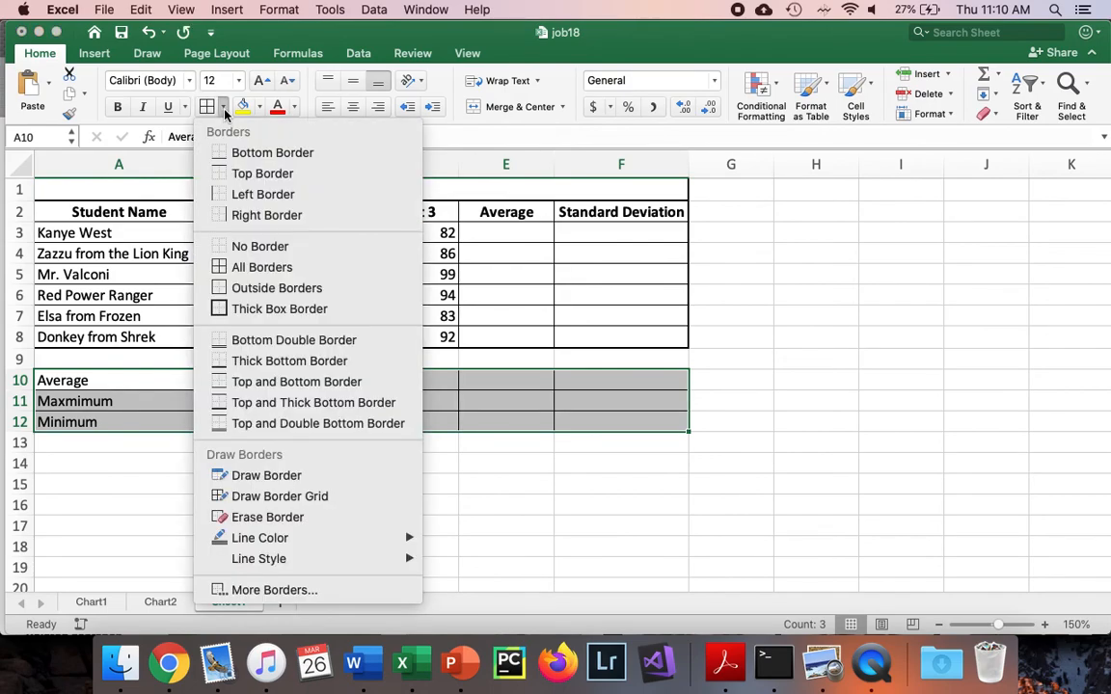
pyautogui.click(258, 310)
pyautogui.click(251, 466)
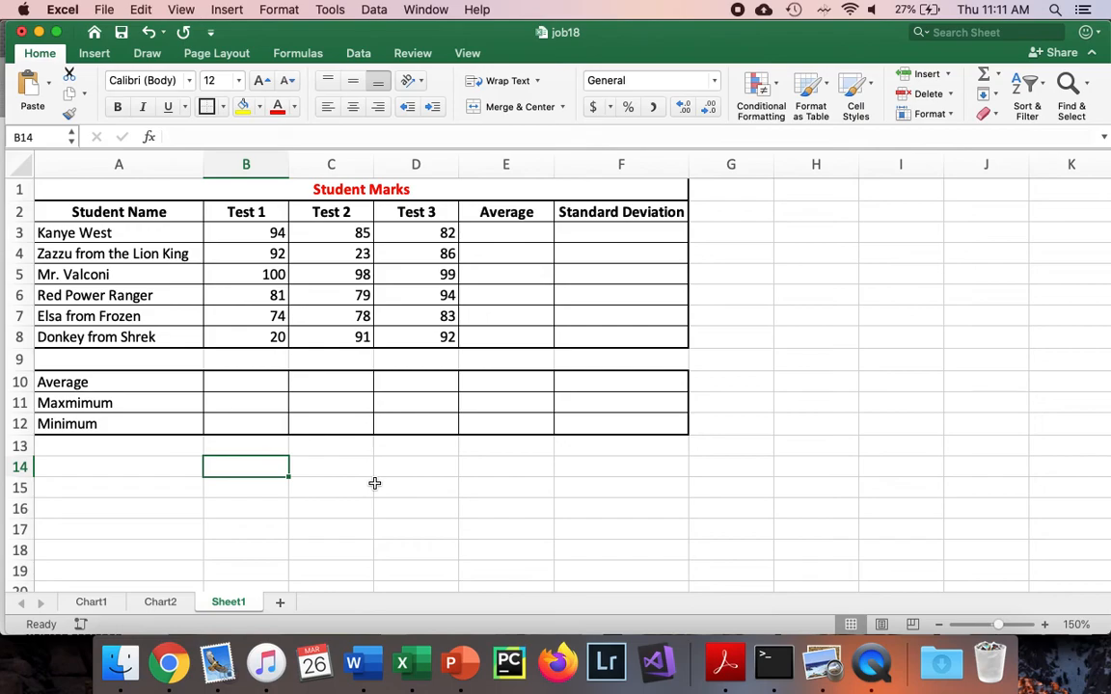
# Enter =AVERAGE(B3:D3) in E3 to average the first student's three tests
pyautogui.click(524, 239)
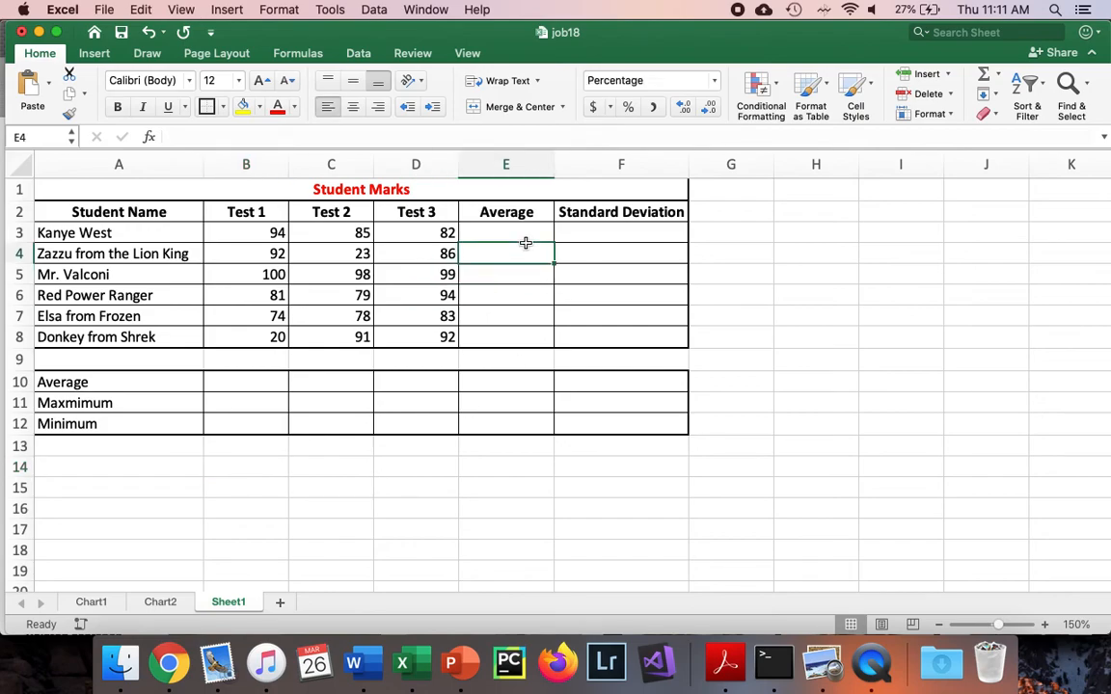
pyautogui.write('=ave')
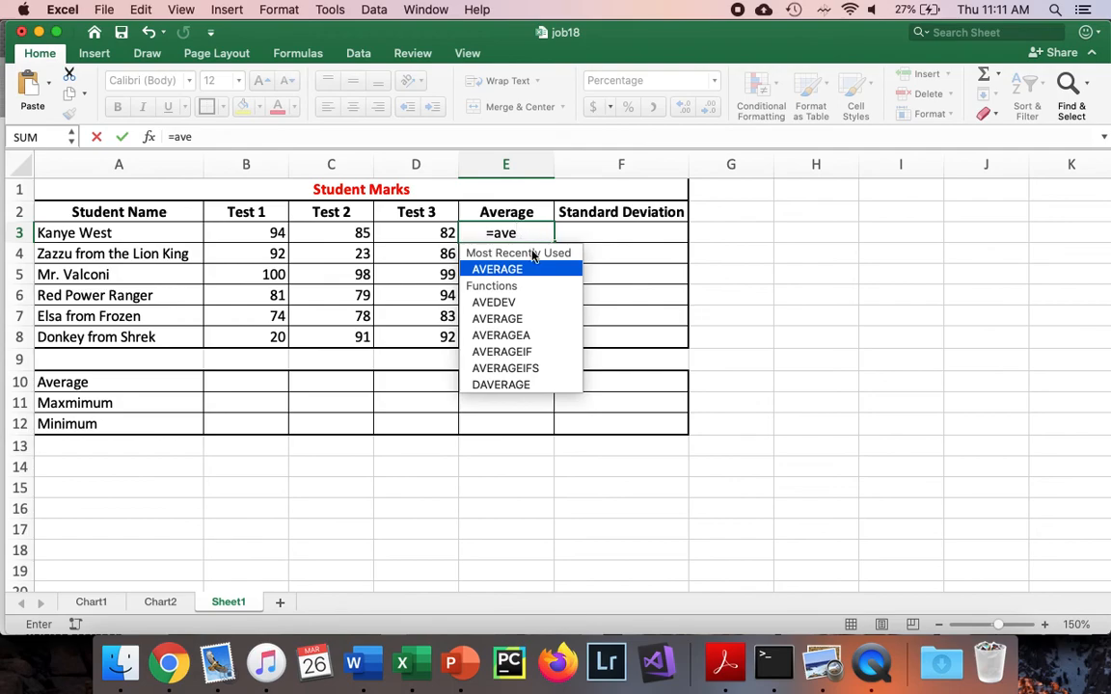
pyautogui.press('Tab')
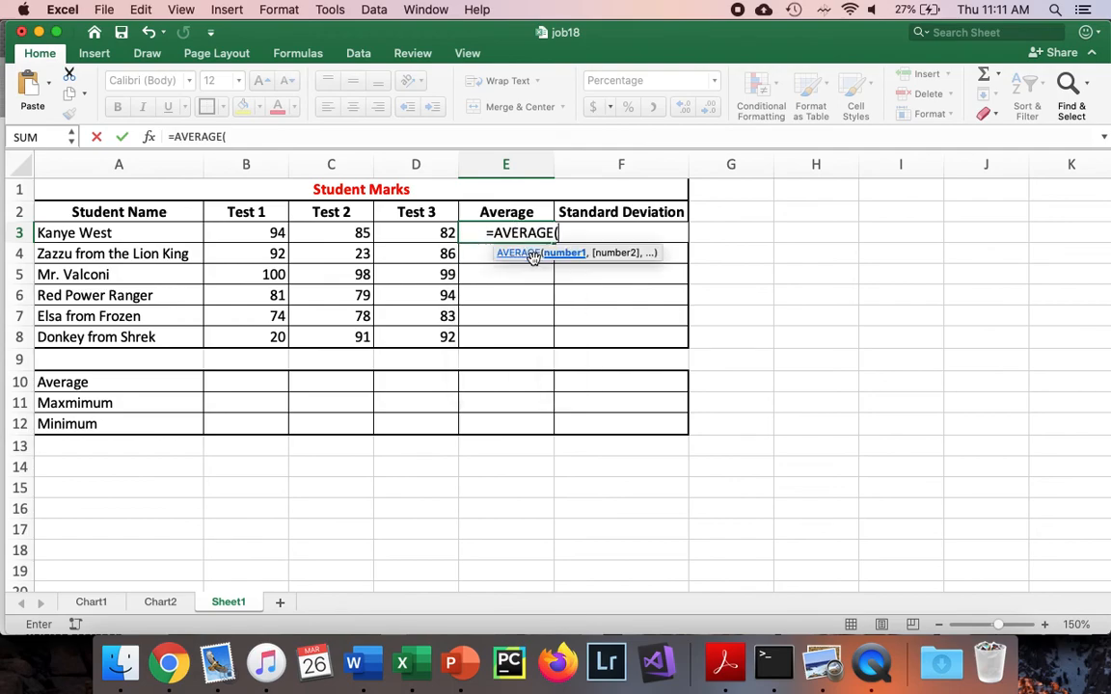
pyautogui.moveTo(269, 234); pyautogui.dragTo(406, 234)
pyautogui.press('Return')
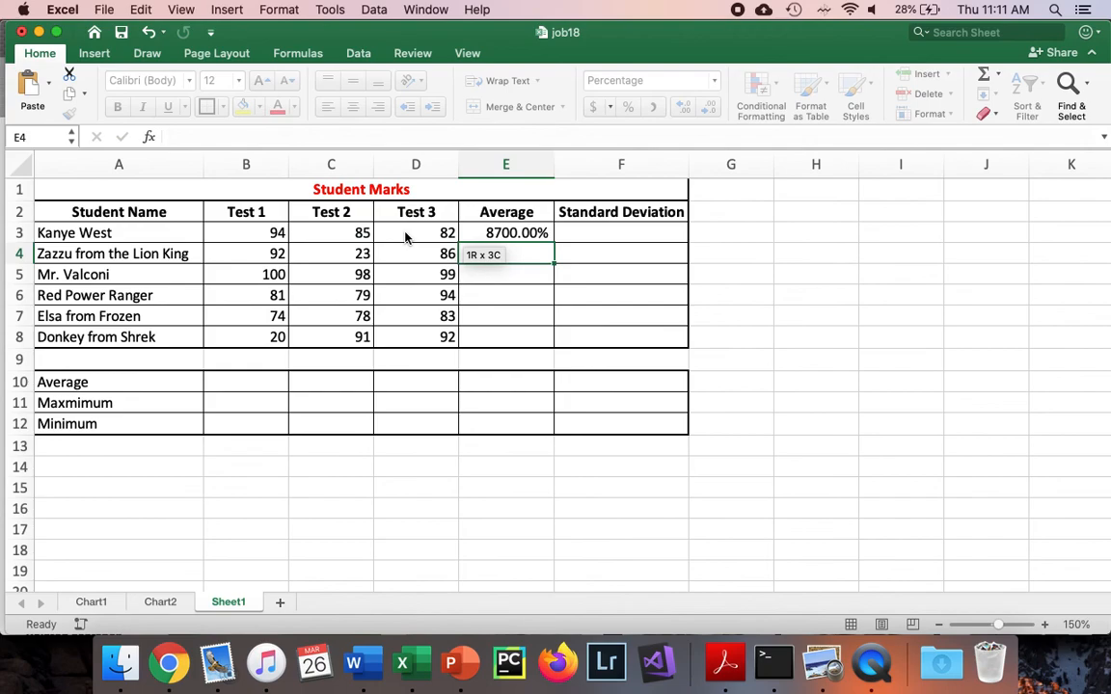
# Set the number format of the Average cells E3:E8 to General
pyautogui.click(472, 234)
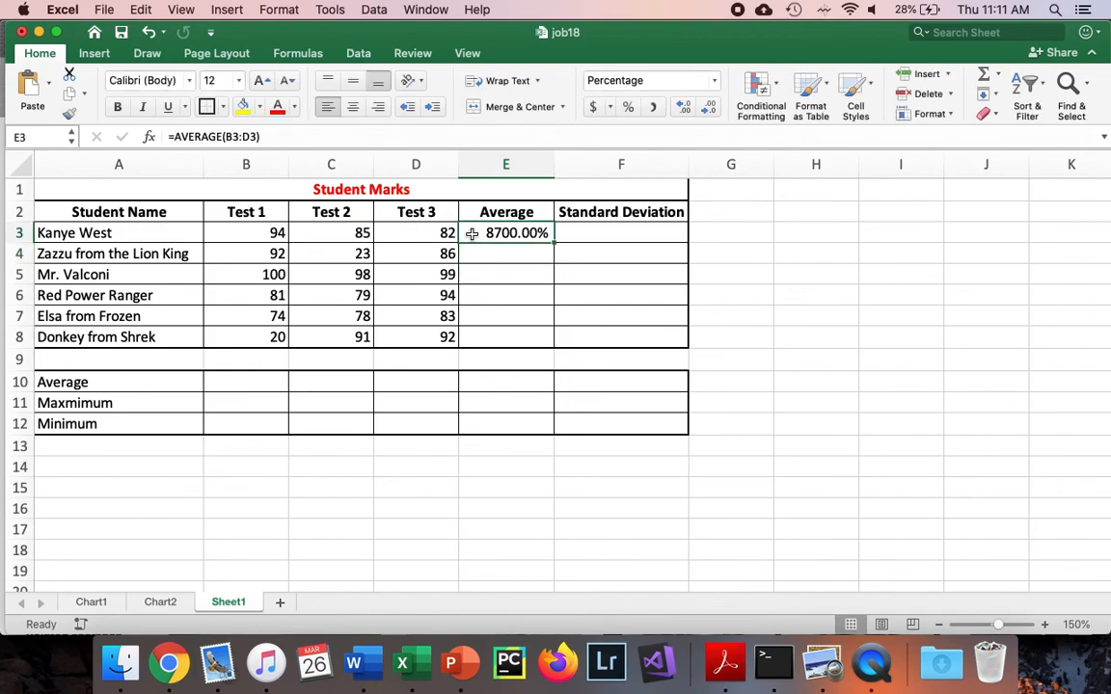
pyautogui.click(715, 81)
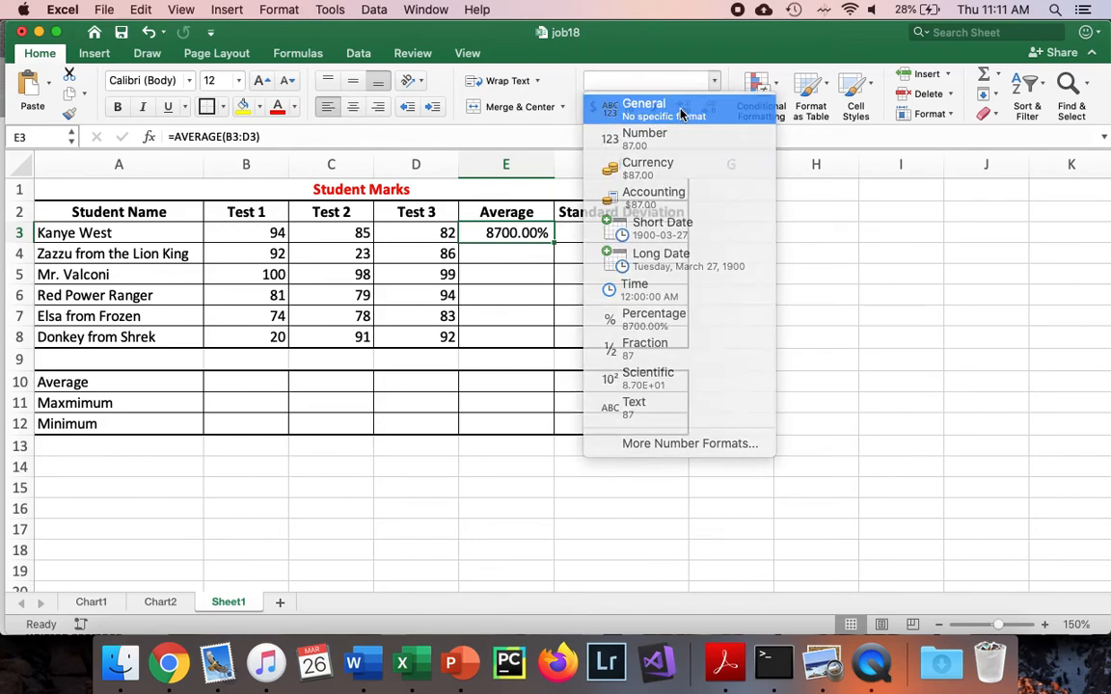
pyautogui.click(681, 114)
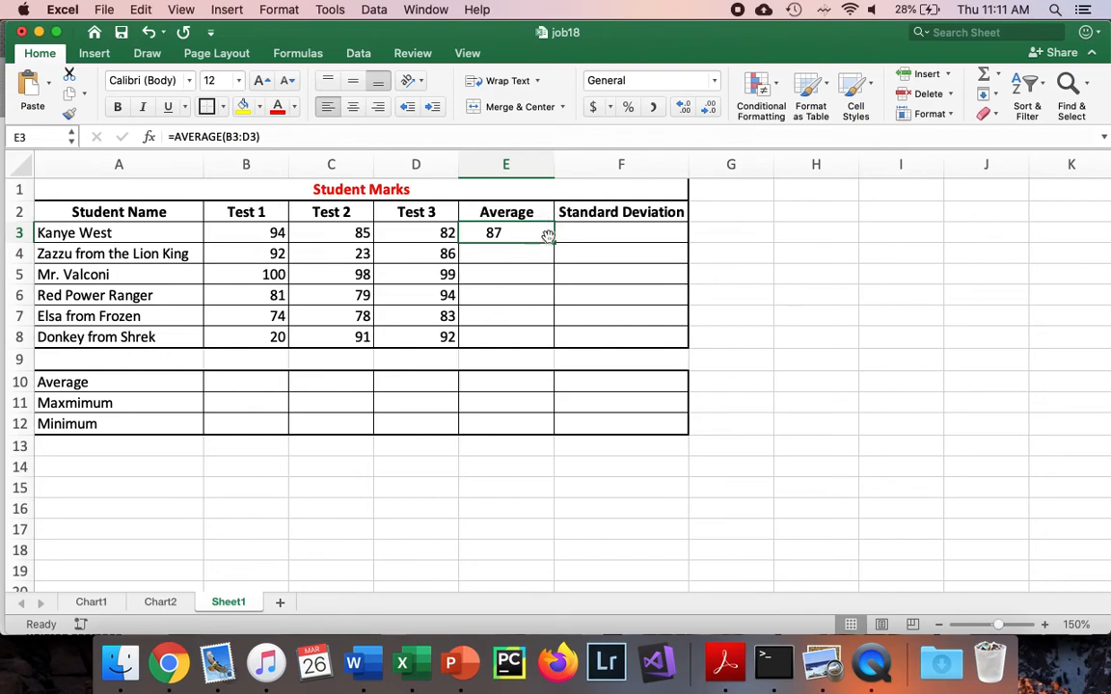
pyautogui.moveTo(548, 237); pyautogui.dragTo(539, 337)
pyautogui.click(706, 82)
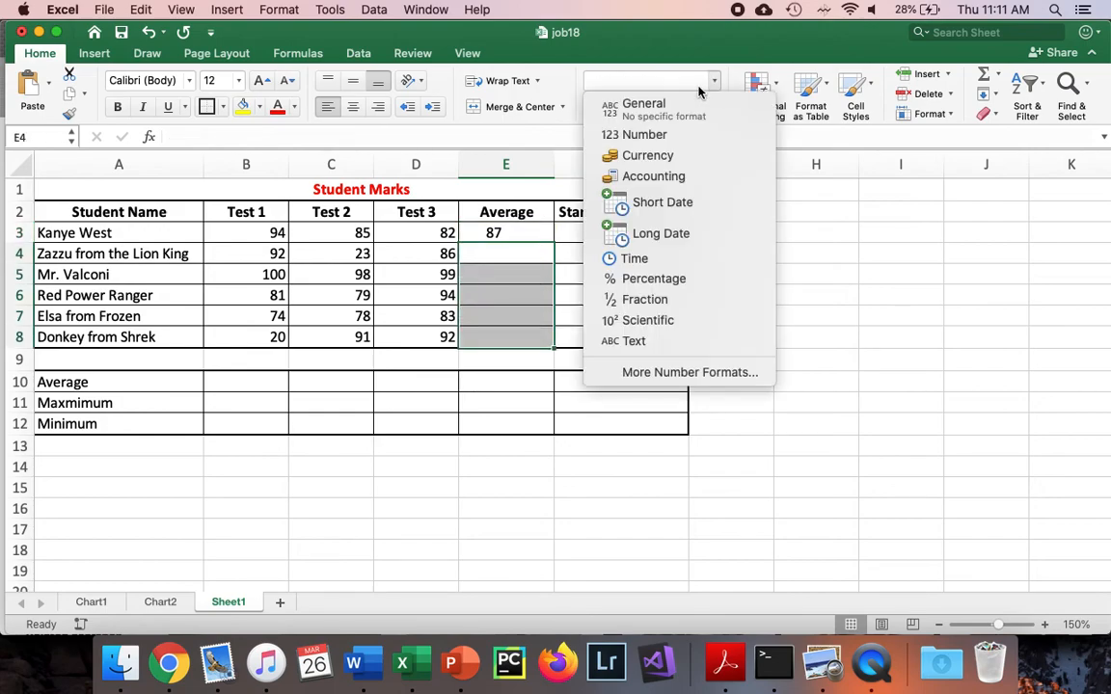
pyautogui.click(644, 104)
# Fill the average formula from E3 down to E8 and widen column E to fit the values
pyautogui.click(531, 240)
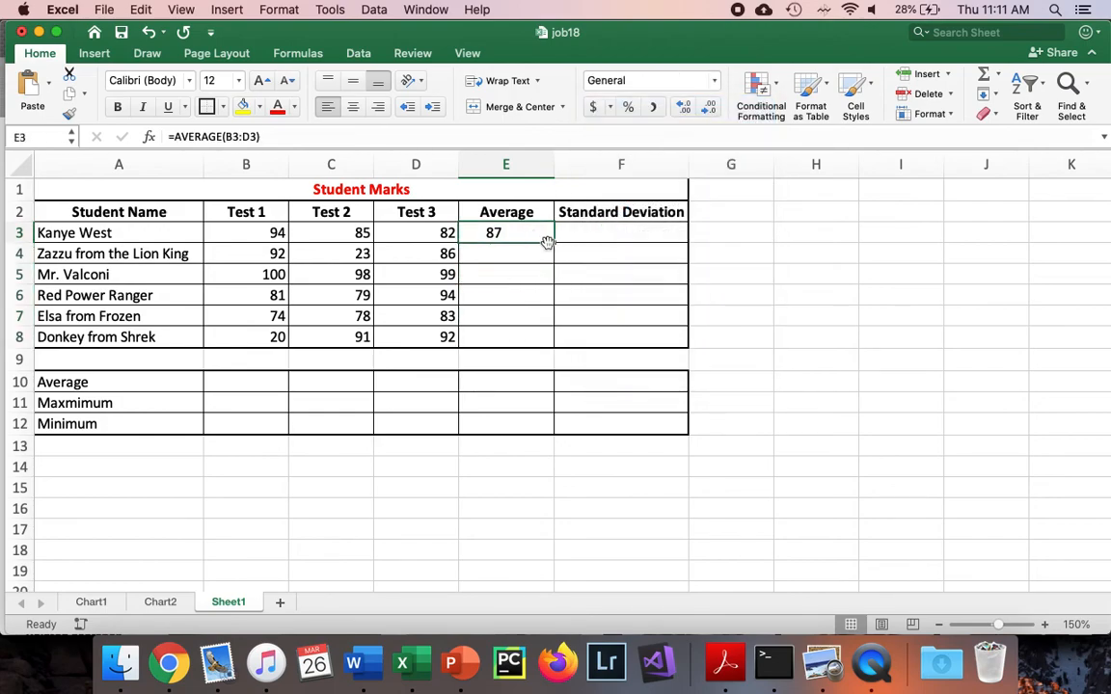
pyautogui.moveTo(550, 243); pyautogui.dragTo(554, 336)
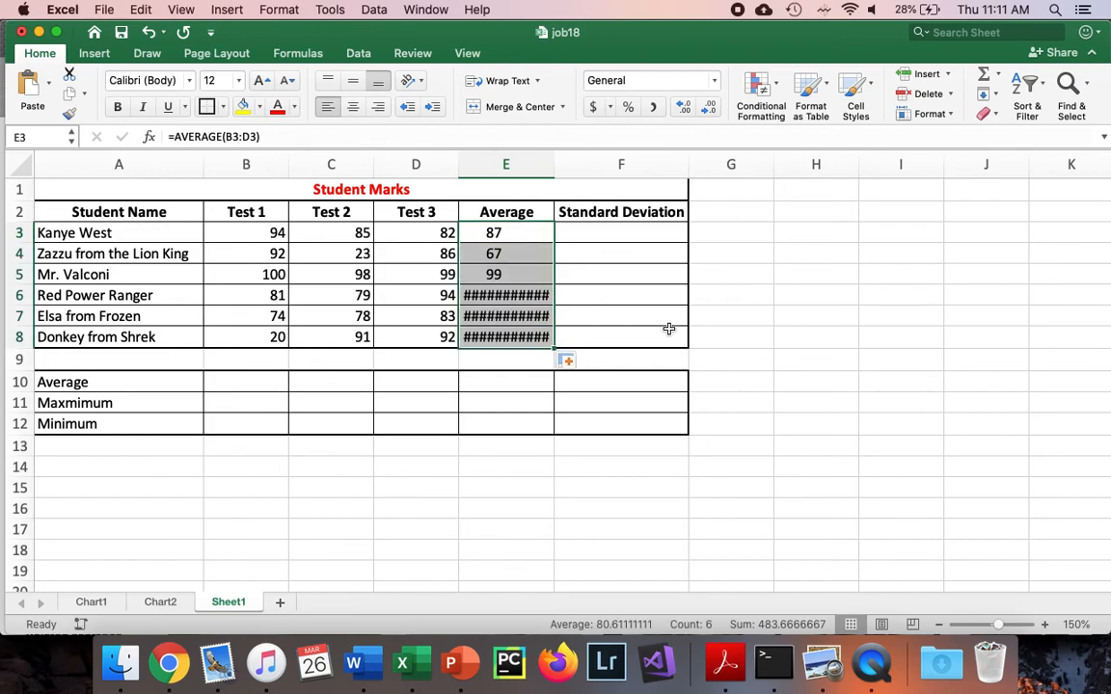
pyautogui.click(538, 294)
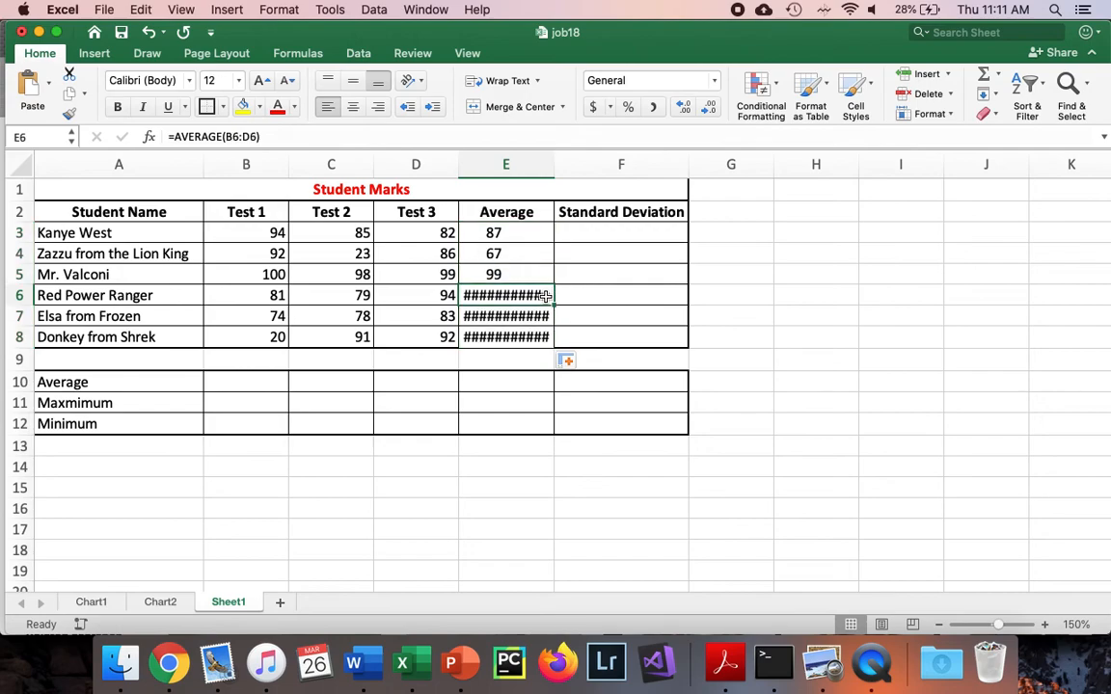
pyautogui.moveTo(555, 164); pyautogui.dragTo(577, 164)
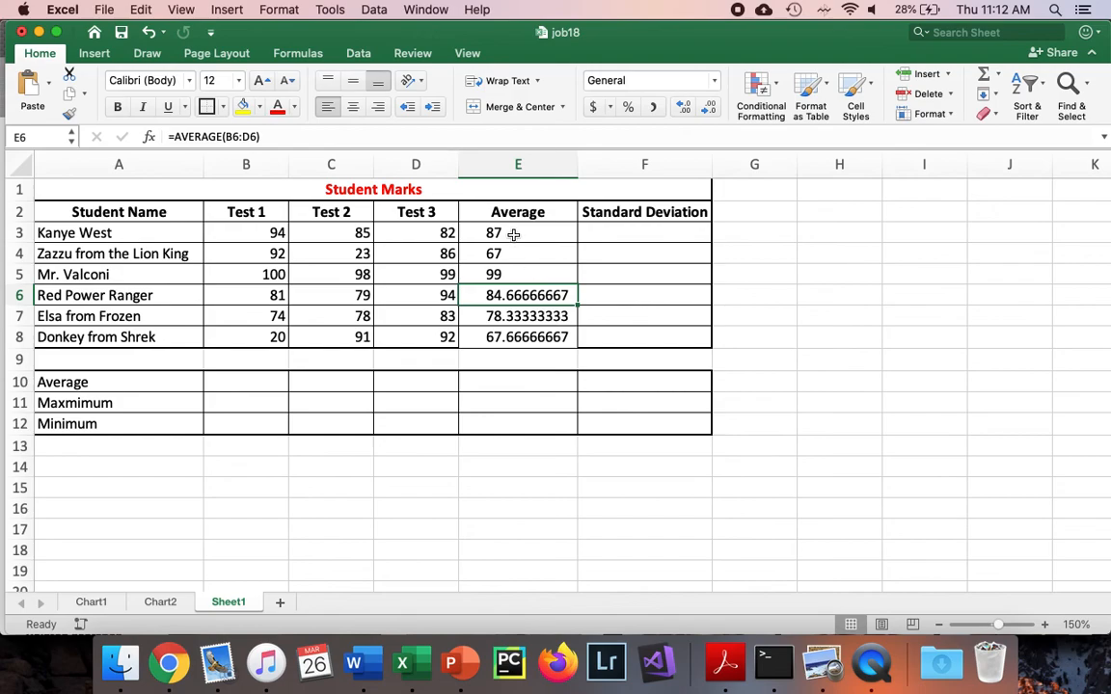
# Format the averages in E3:E8 as percentages with no decimal places
pyautogui.moveTo(514, 235); pyautogui.dragTo(527, 334)
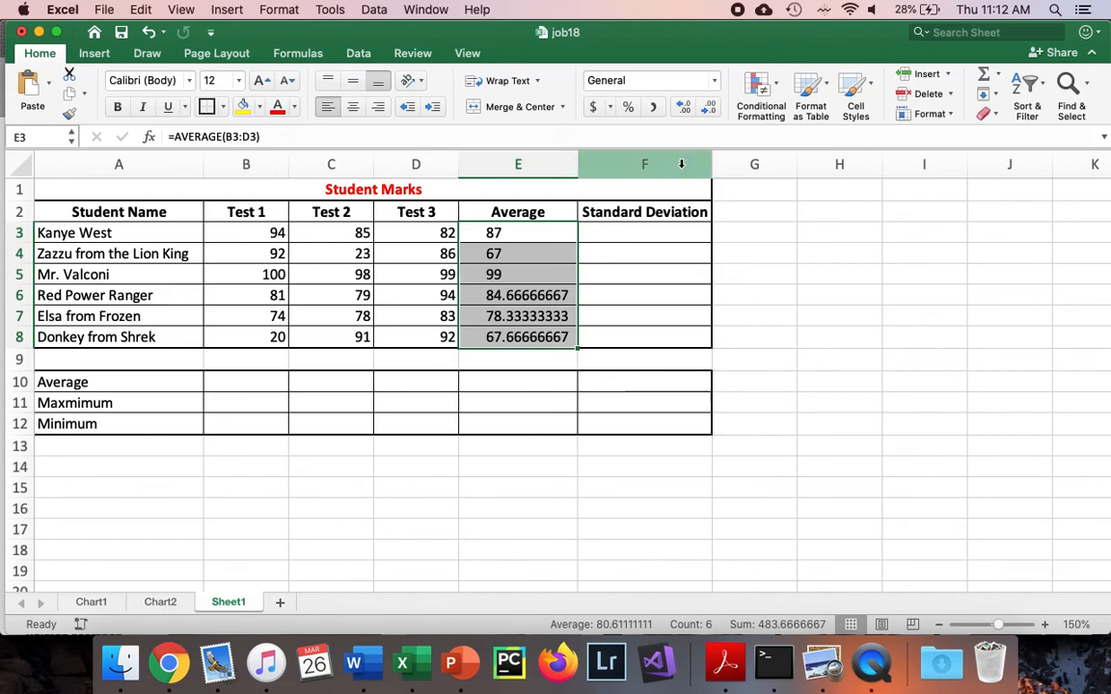
pyautogui.click(628, 107)
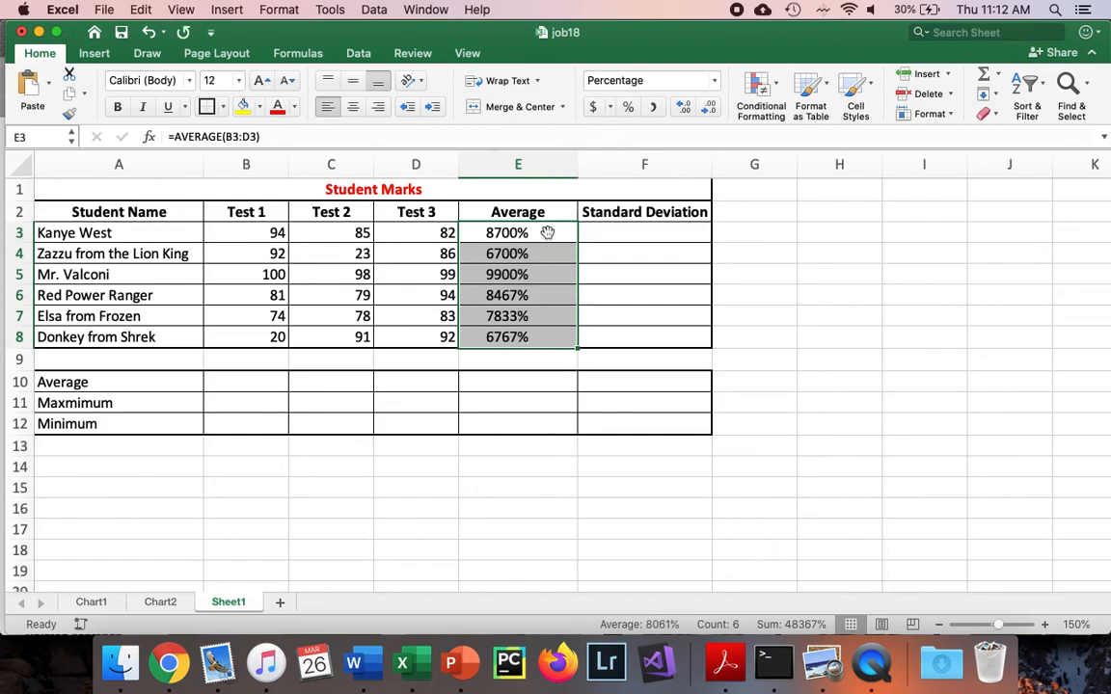
pyautogui.click(682, 108)
pyautogui.click(682, 108)
pyautogui.click(709, 108)
pyautogui.click(709, 109)
# Change the E3 formula to =AVERAGE(B3:D3)/100 and fill it down through E8
pyautogui.click(531, 249)
pyautogui.click(534, 235)
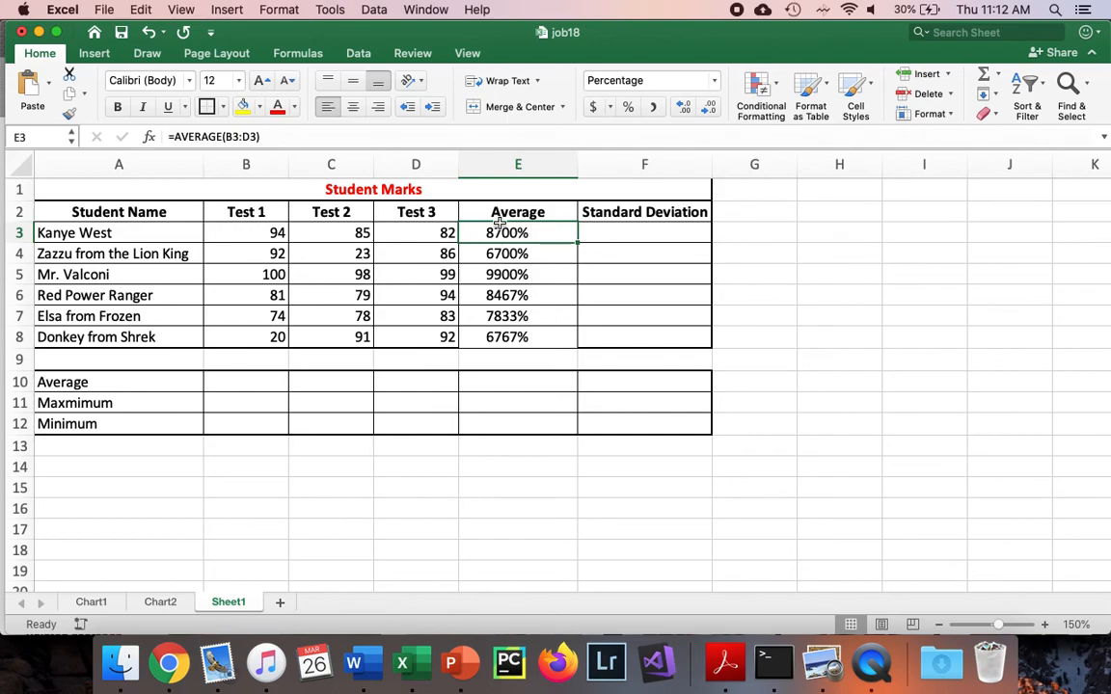
pyautogui.click(349, 136)
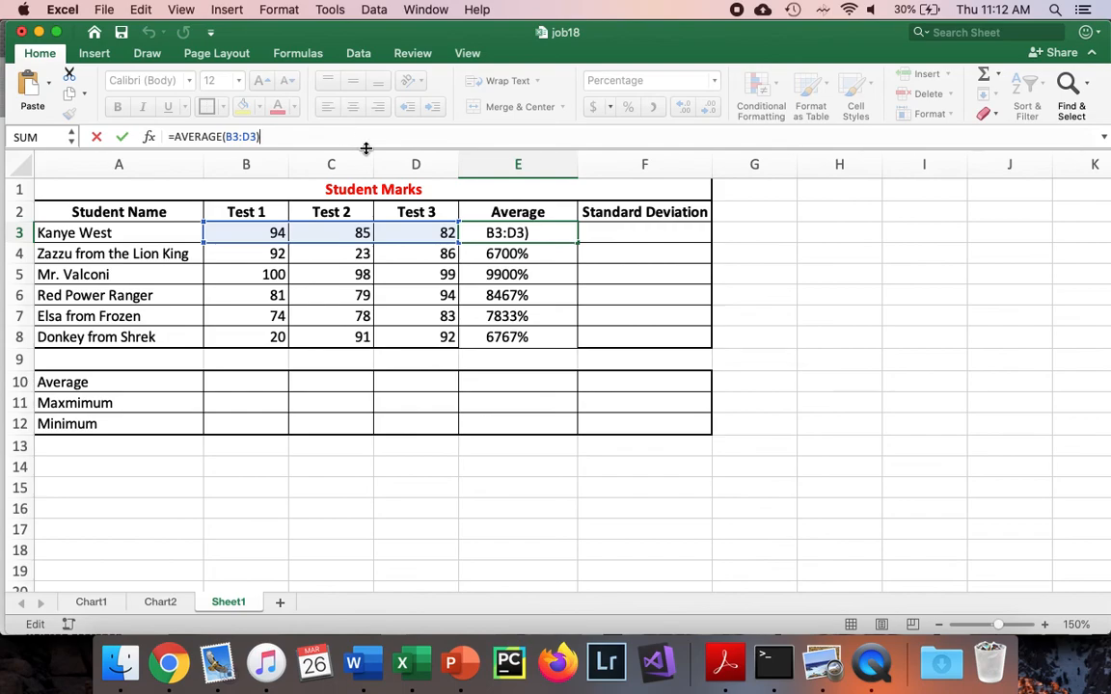
pyautogui.write('/100')
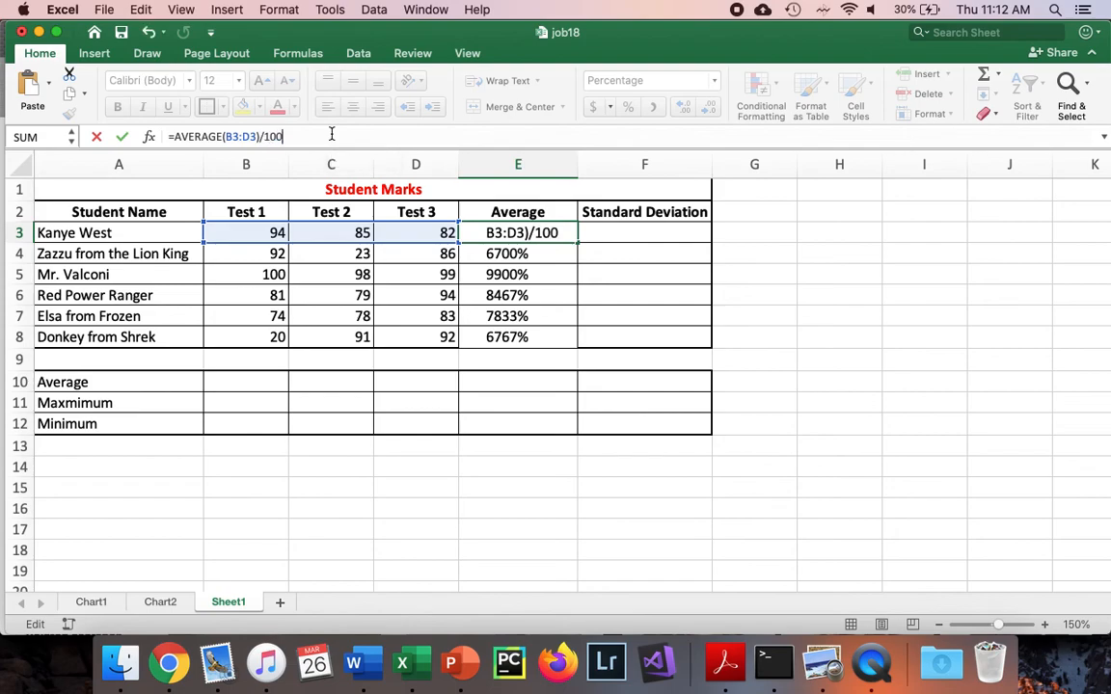
pyautogui.press('Return')
pyautogui.click(501, 234)
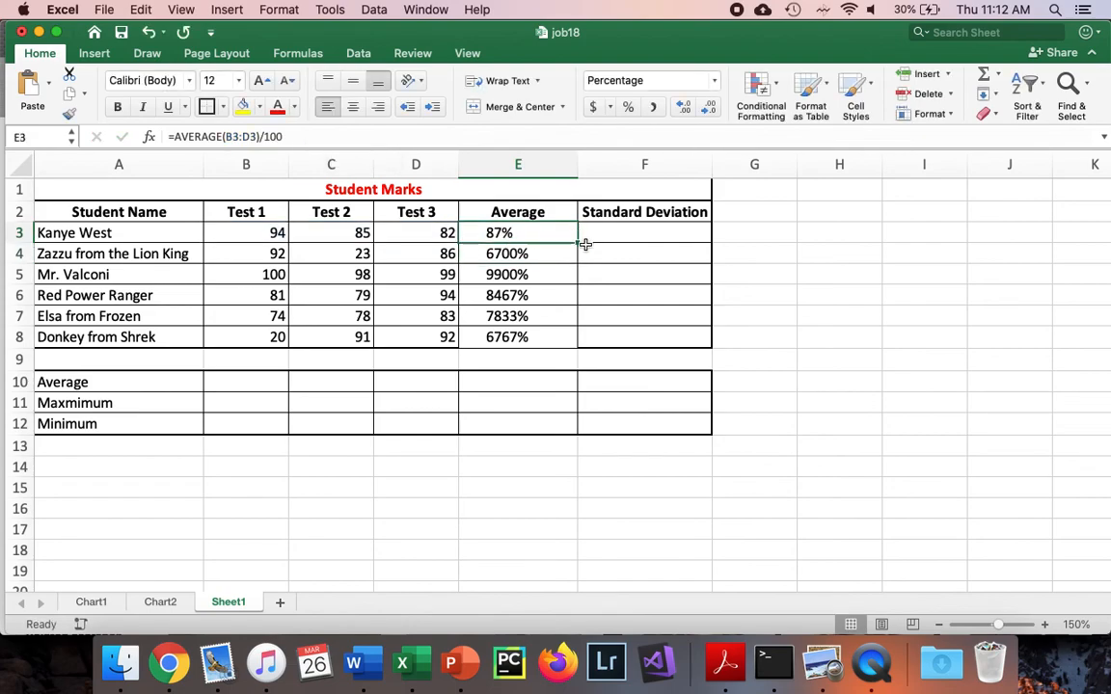
pyautogui.moveTo(577, 243); pyautogui.dragTo(574, 338)
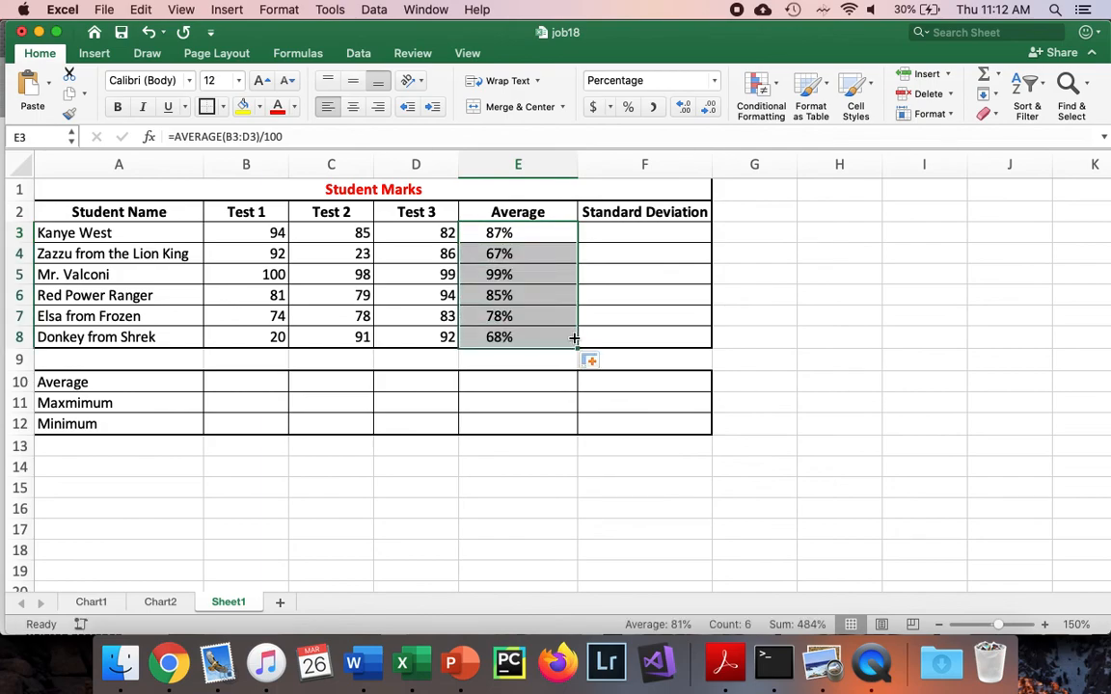
# Display the student averages in E3:E8 with one decimal place
pyautogui.click(533, 385)
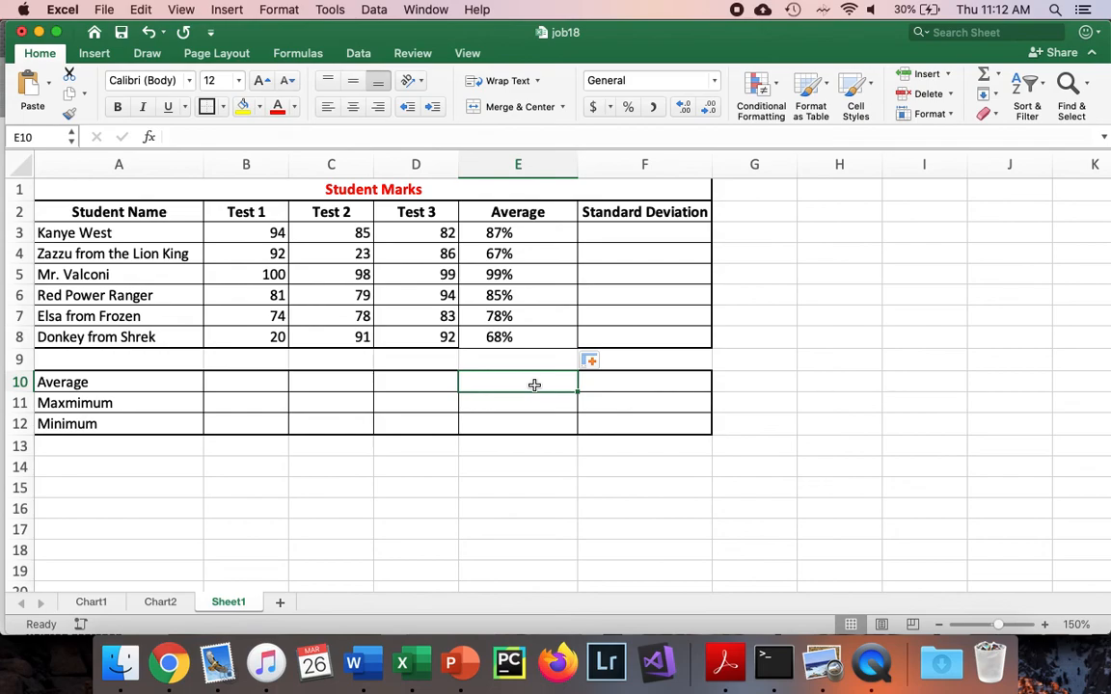
pyautogui.click(534, 231)
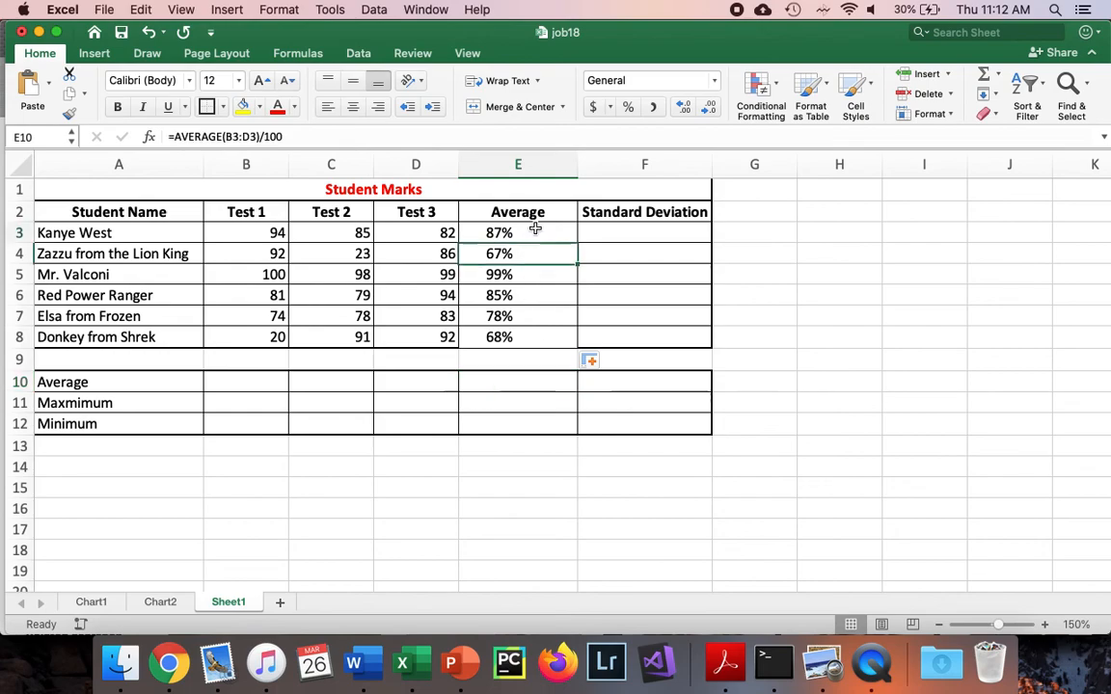
pyautogui.click(685, 110)
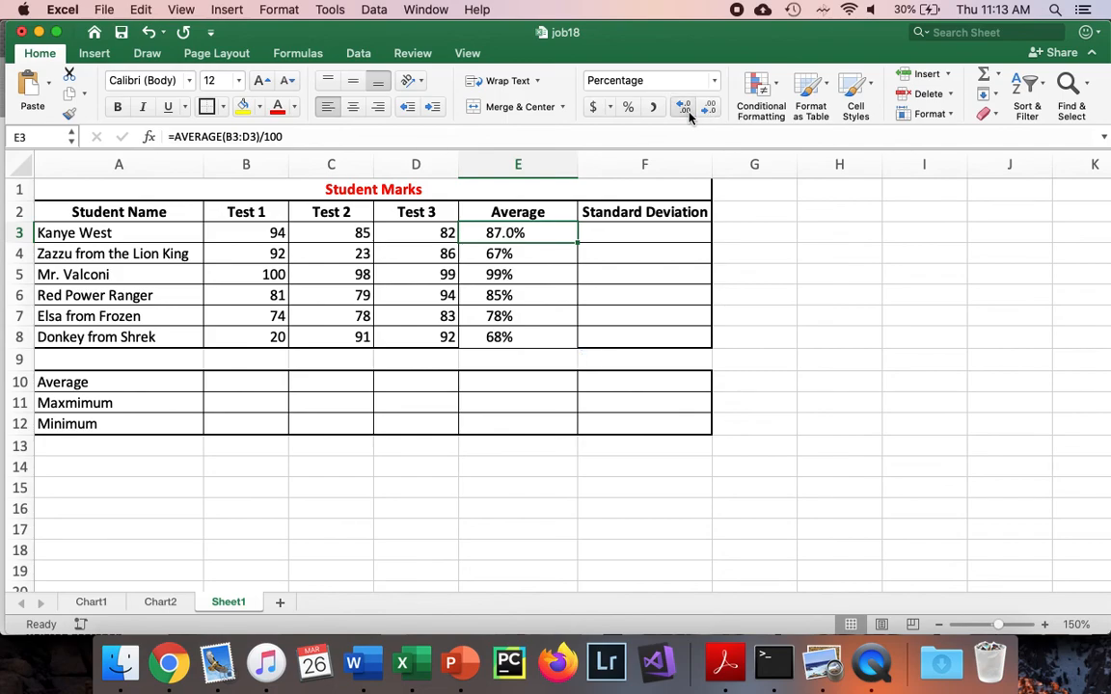
pyautogui.click(687, 110)
pyautogui.moveTo(543, 235); pyautogui.dragTo(538, 340)
pyautogui.click(684, 108)
pyautogui.click(680, 279)
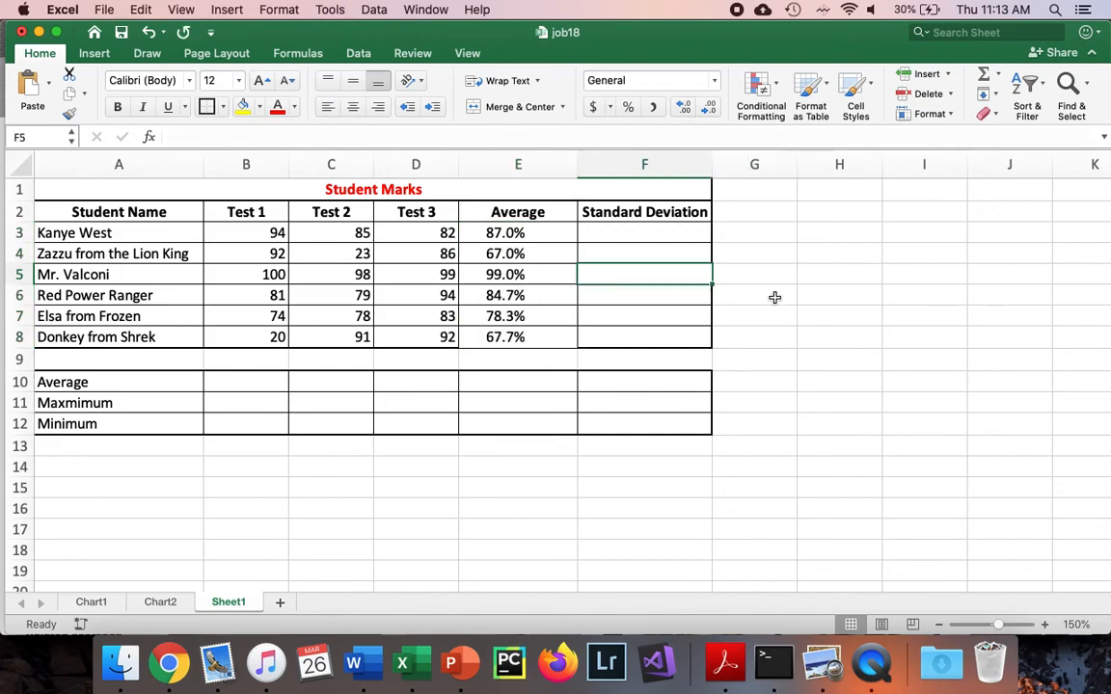
# Enter the formula =STDEV(B3:D3) in F3 to calculate the first student's standard deviation
pyautogui.click(663, 236)
pyautogui.write('=')
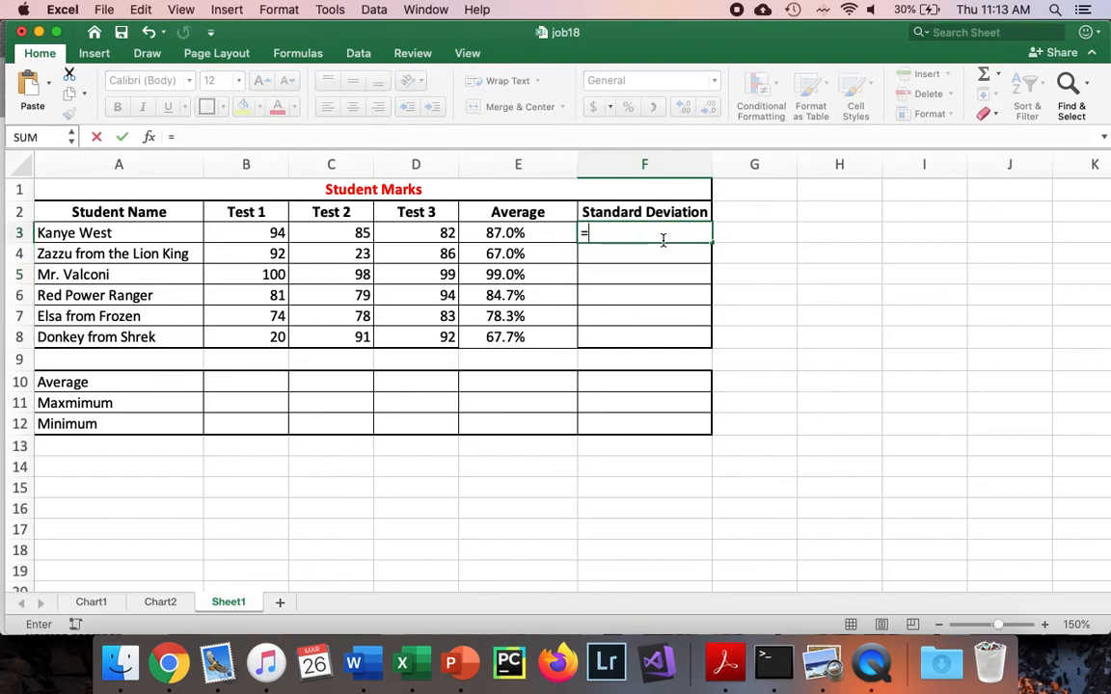
pyautogui.write('ST')
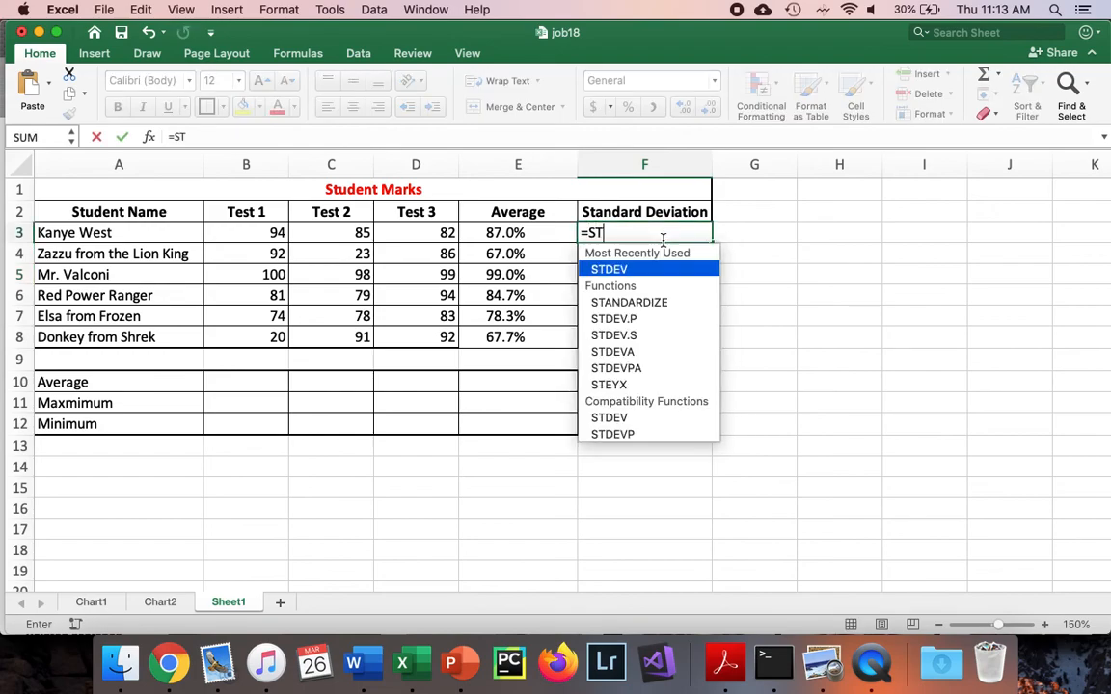
pyautogui.press('Tab')
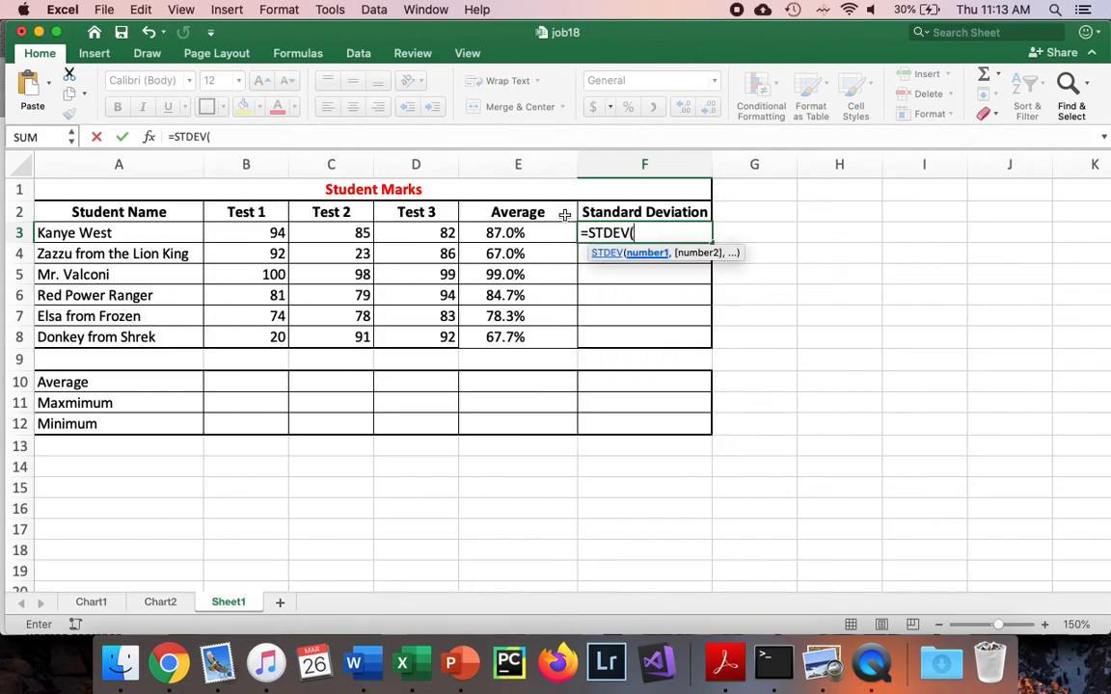
pyautogui.click(275, 234)
pyautogui.moveTo(274, 235); pyautogui.dragTo(416, 240)
pyautogui.press('Return')
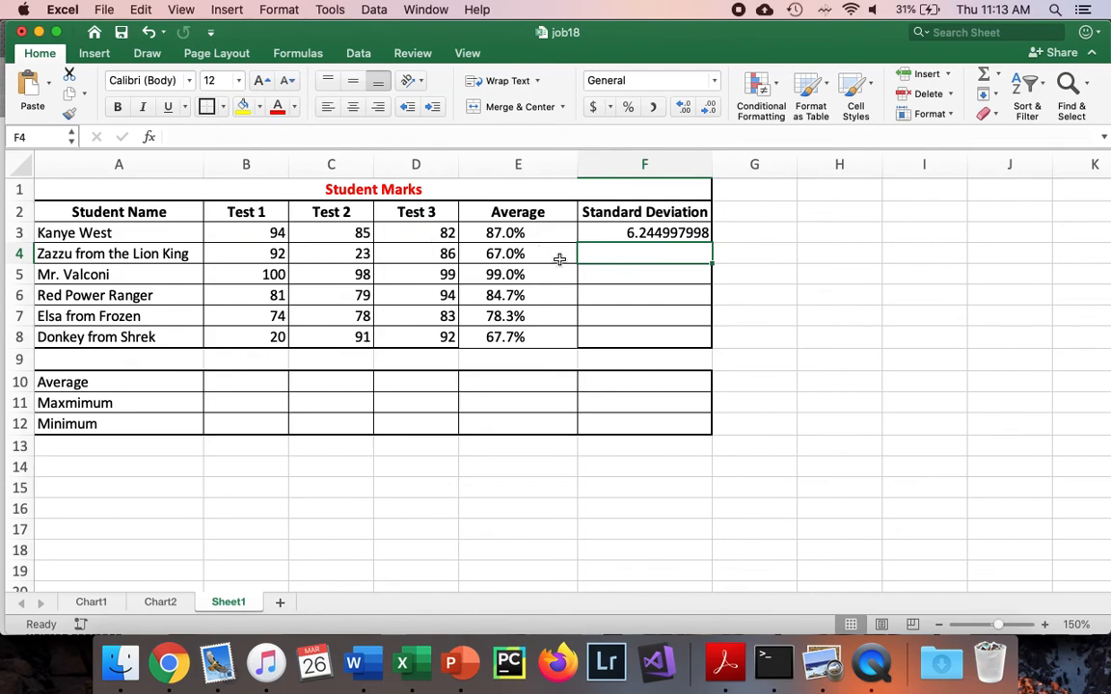
# Fill the standard deviation formula from F3 down to F8 and display the values with one decimal place
pyautogui.click(591, 233)
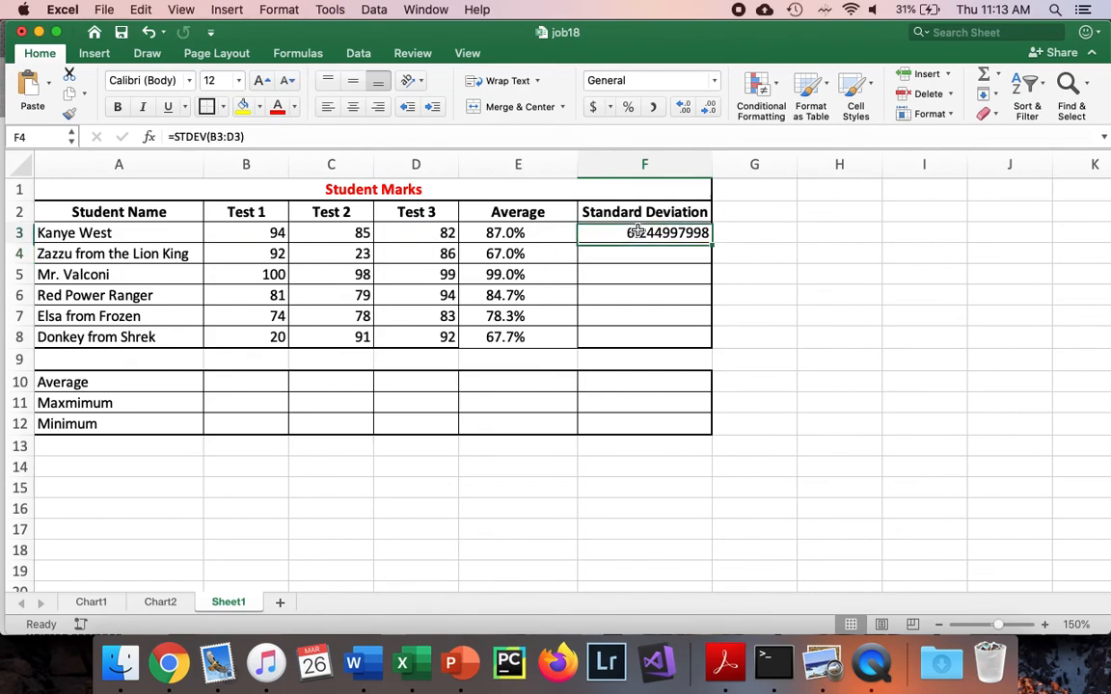
pyautogui.moveTo(711, 245); pyautogui.dragTo(706, 343)
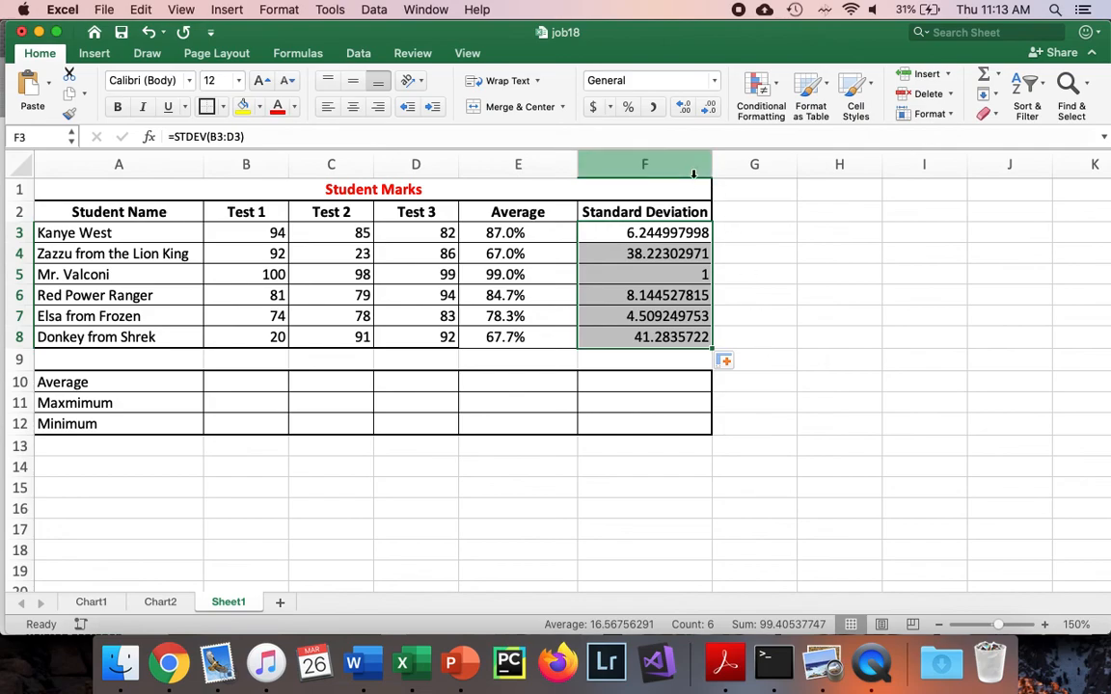
pyautogui.click(709, 114)
pyautogui.click(709, 114)
pyautogui.click(709, 113)
pyautogui.click(709, 114)
pyautogui.click(709, 114)
pyautogui.click(709, 114)
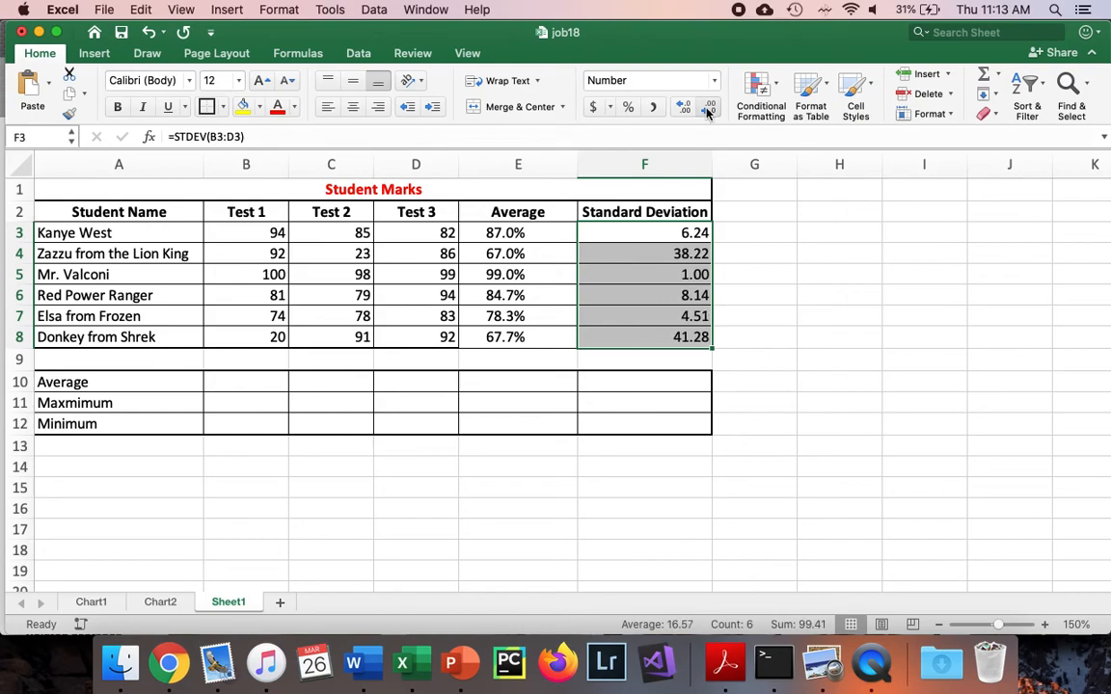
pyautogui.click(710, 113)
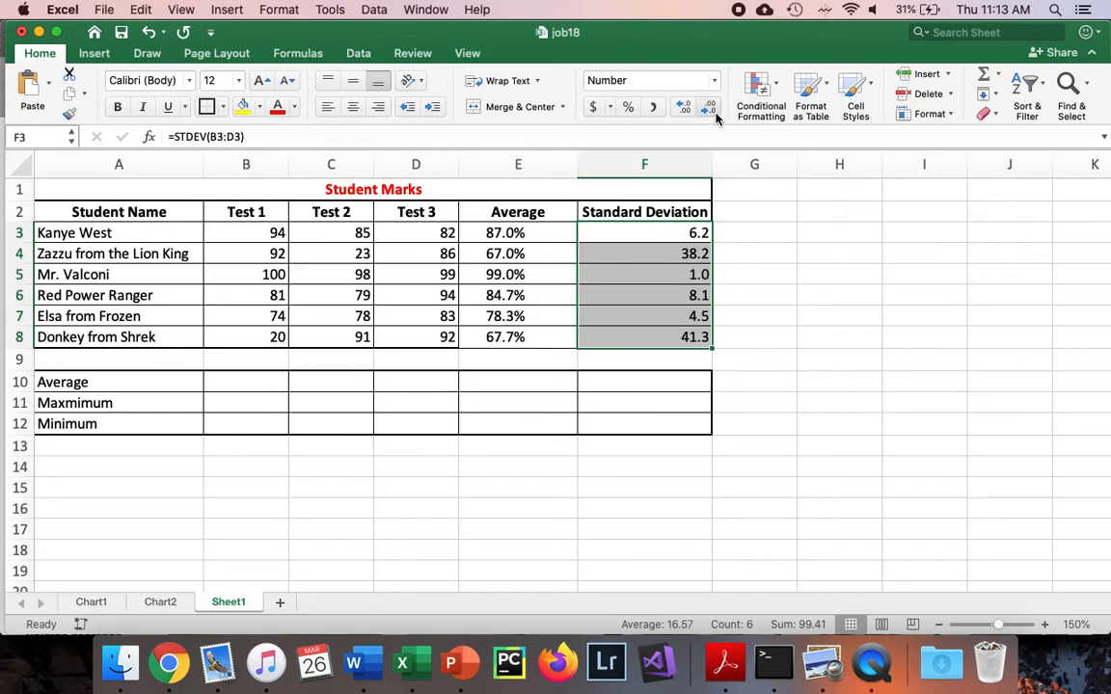
pyautogui.click(753, 237)
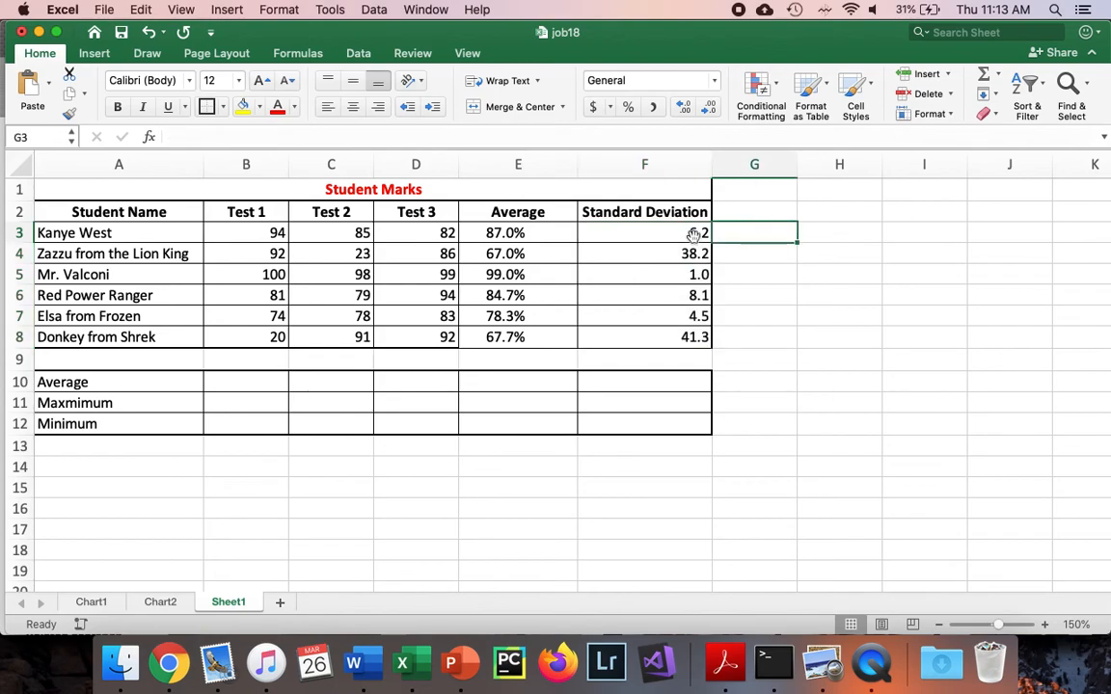
# Enter the formula =AVERAGE(B3:B8) in B10 for the Test 1 average
pyautogui.click(234, 381)
pyautogui.write('=ave')
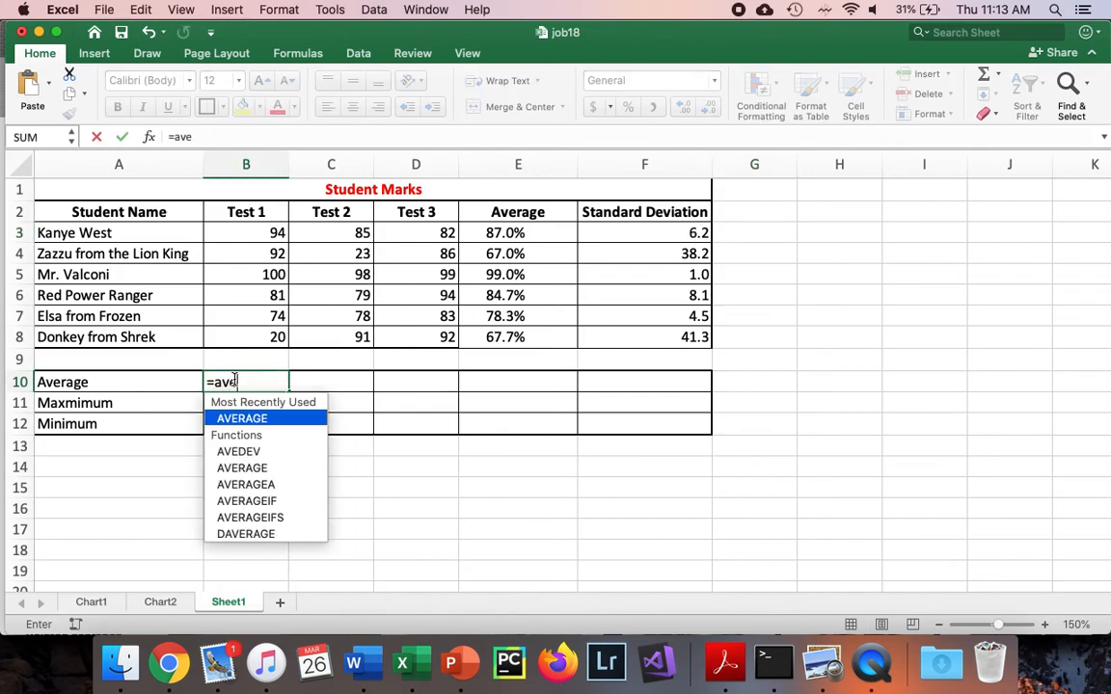
pyautogui.press('Tab')
pyautogui.moveTo(263, 232); pyautogui.dragTo(261, 331)
pyautogui.press('Return')
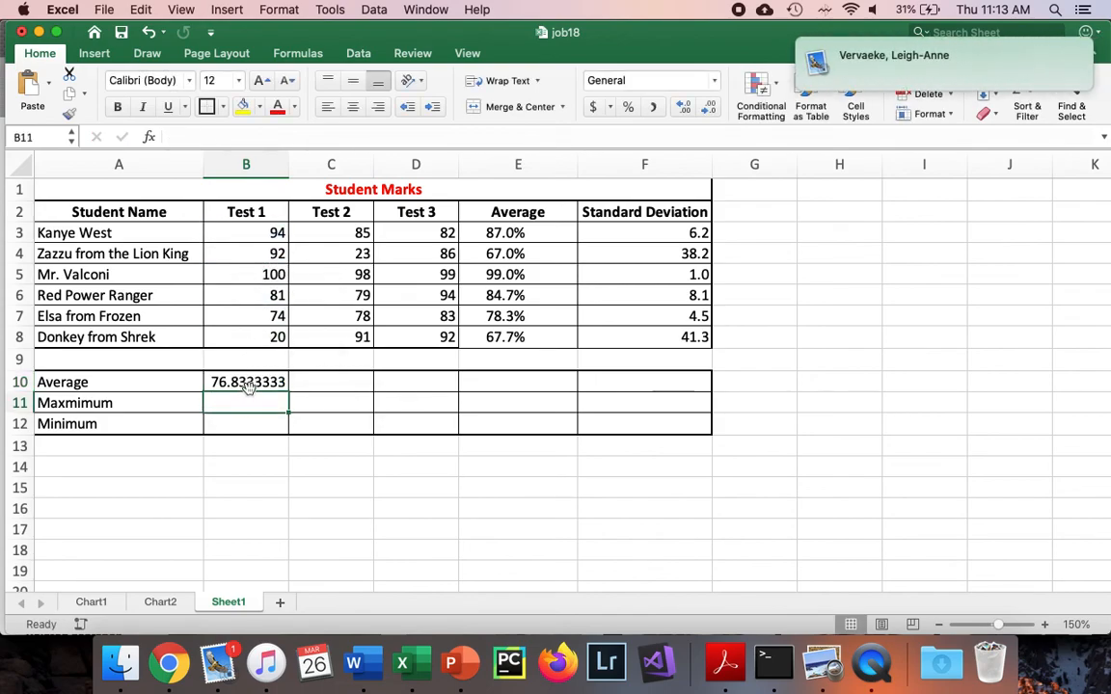
# Format B10 as a percentage and change its formula to =AVERAGE(B3:B8)/100
pyautogui.press('Up')
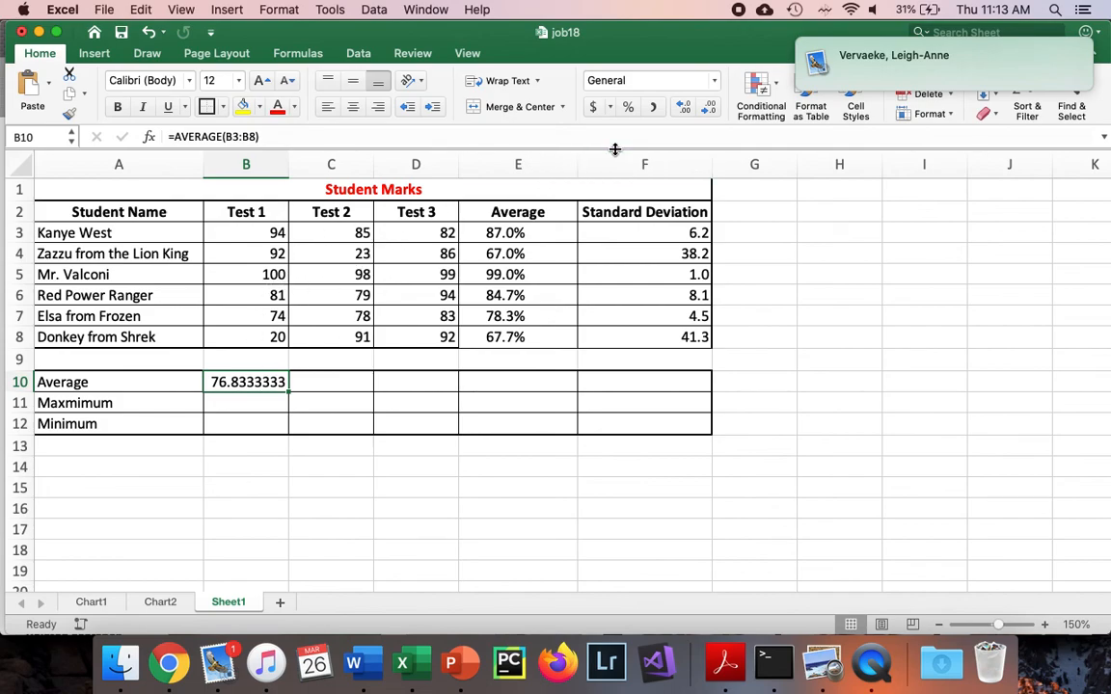
pyautogui.click(629, 108)
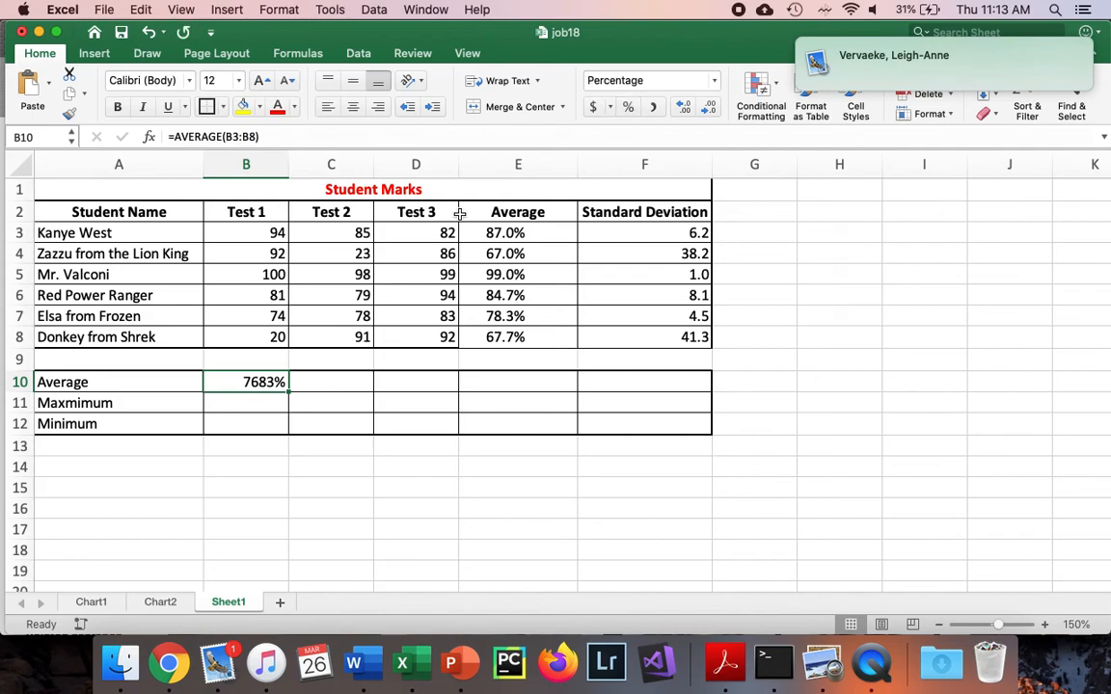
pyautogui.click(331, 140)
pyautogui.write('/')
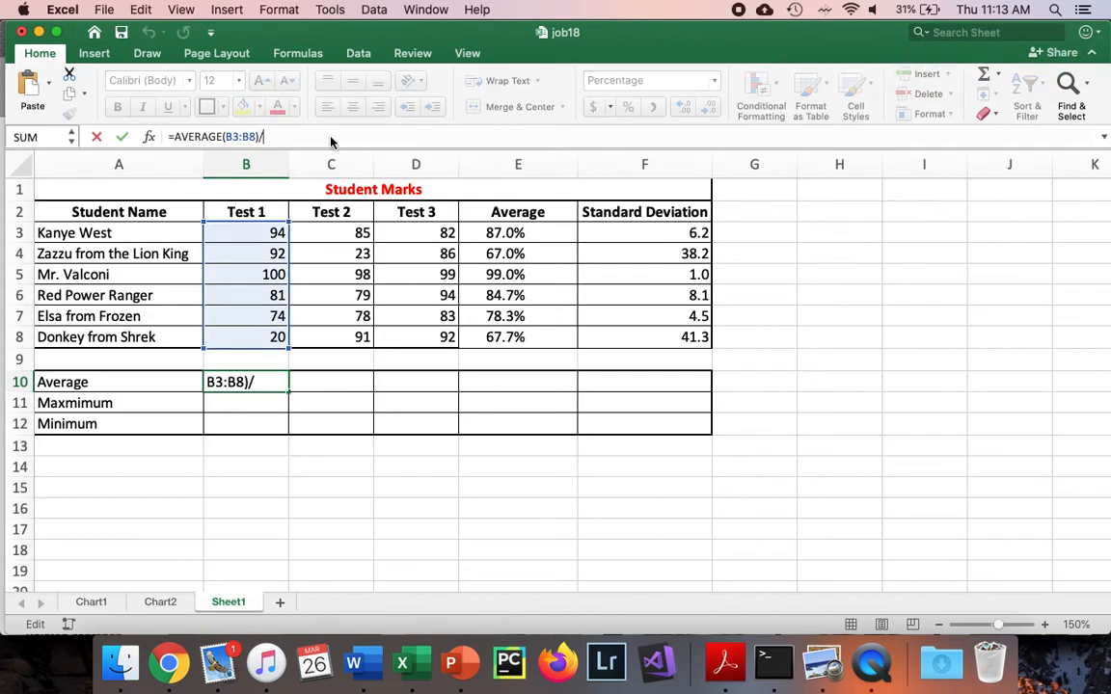
pyautogui.write('100')
pyautogui.press('Return')
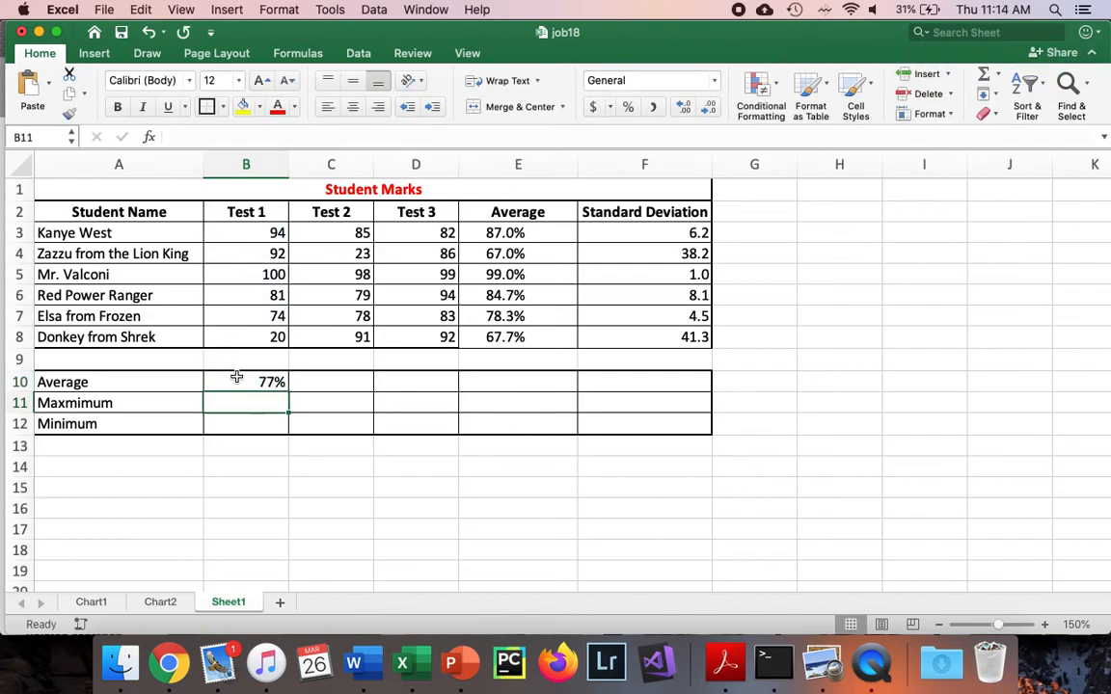
# Fill the average formula from B10 across to E10 and clear the copied formula in E10
pyautogui.click(236, 379)
pyautogui.moveTo(289, 390); pyautogui.dragTo(528, 390)
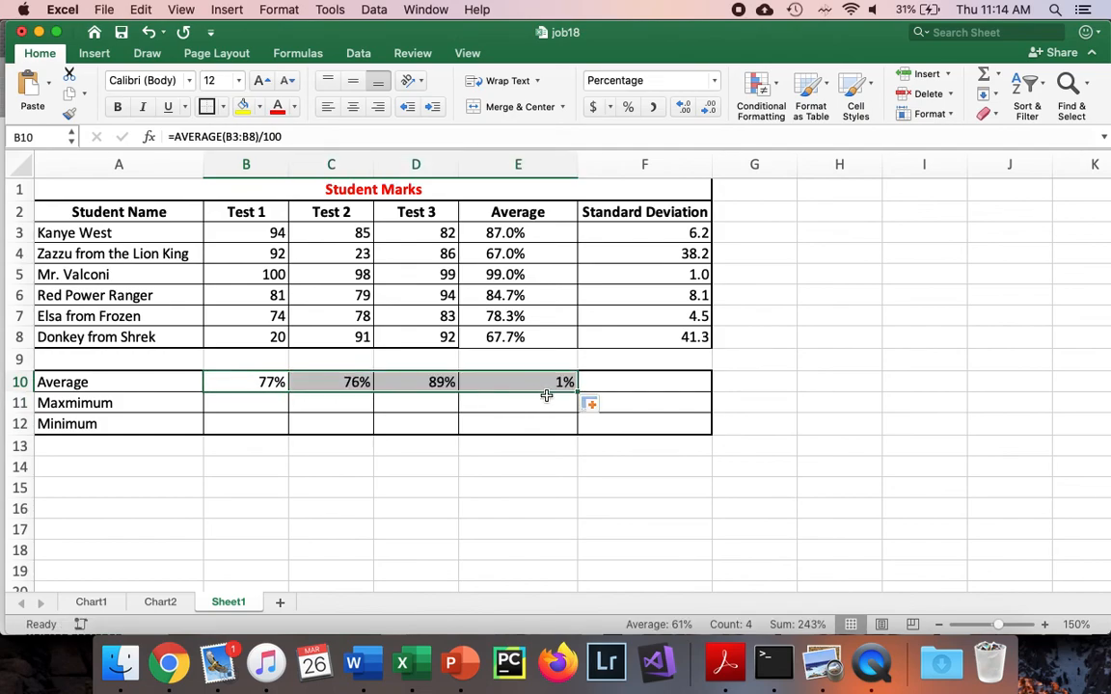
pyautogui.click(502, 408)
pyautogui.click(513, 386)
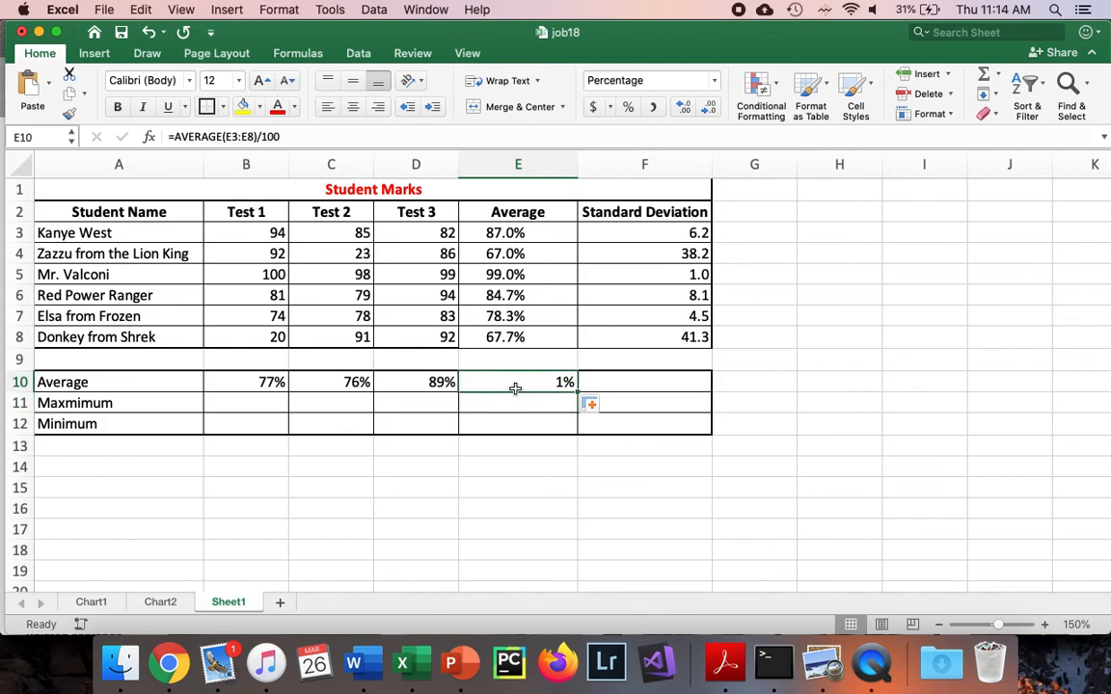
pyautogui.press('Delete')
pyautogui.click(451, 402)
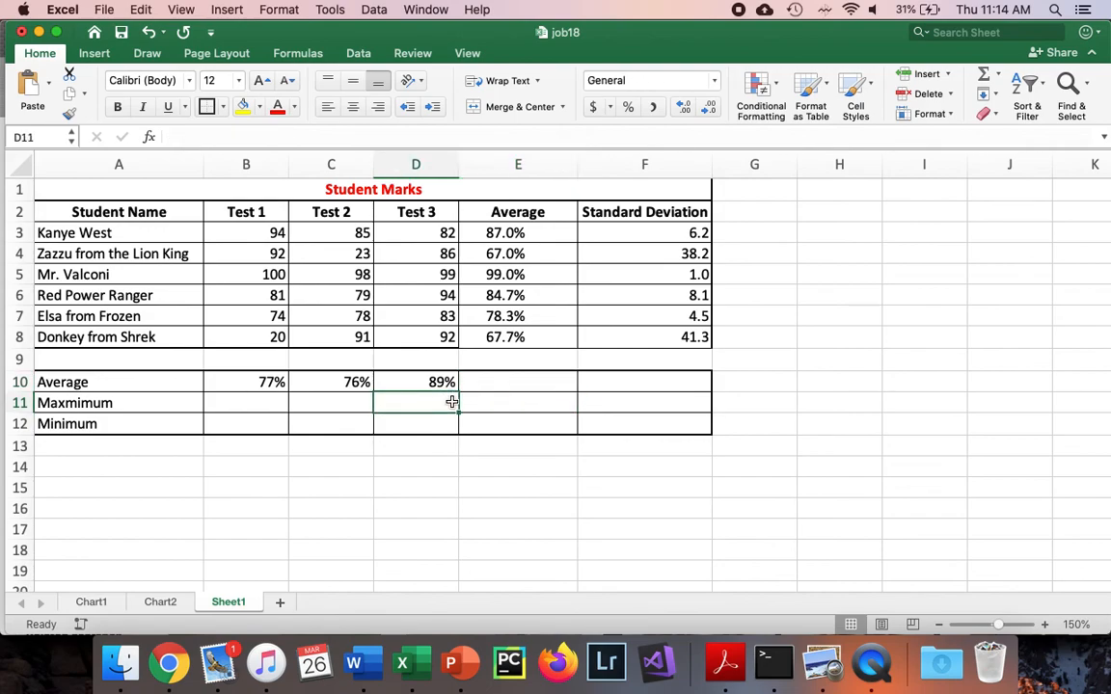
# Enter =MAX(B3:B8) in B11 for the Test 1 maximum and fill it across to D11
pyautogui.click(278, 404)
pyautogui.write('=MAX(')
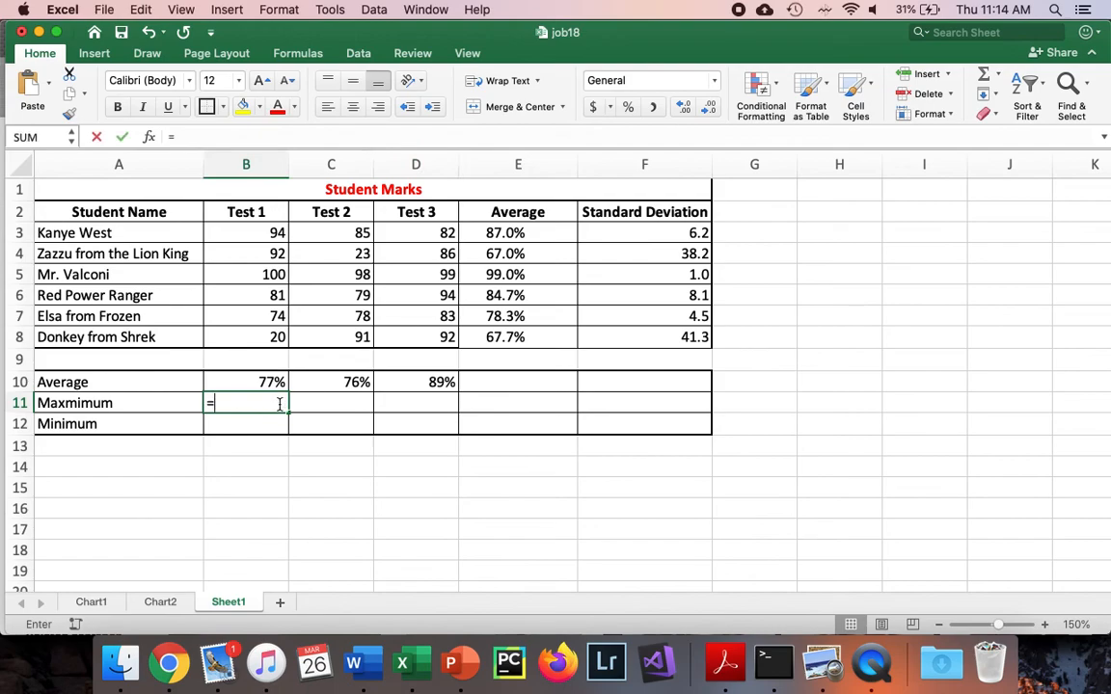
pyautogui.moveTo(232, 232); pyautogui.dragTo(264, 338)
pyautogui.press('Return')
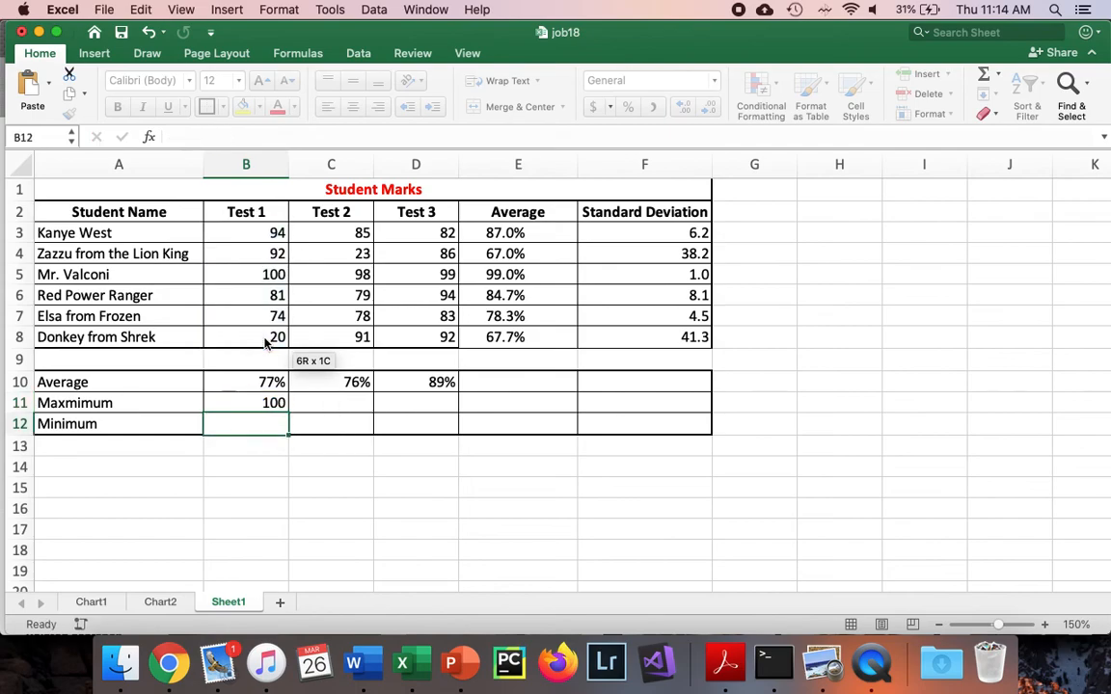
pyautogui.click(236, 399)
pyautogui.moveTo(290, 417); pyautogui.dragTo(434, 418)
# Enter =MIN(B3:B8) in B12 for the Test 1 minimum and fill it across to D12
pyautogui.click(248, 426)
pyautogui.write('=min')
pyautogui.press('Tab')
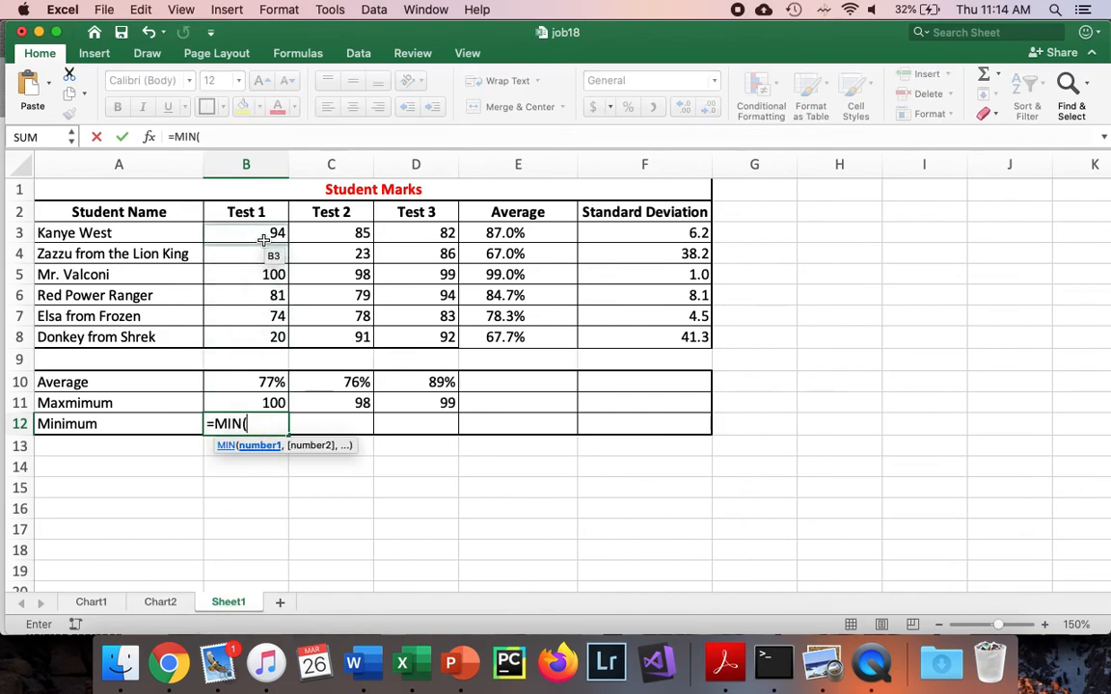
pyautogui.moveTo(266, 234); pyautogui.dragTo(267, 330)
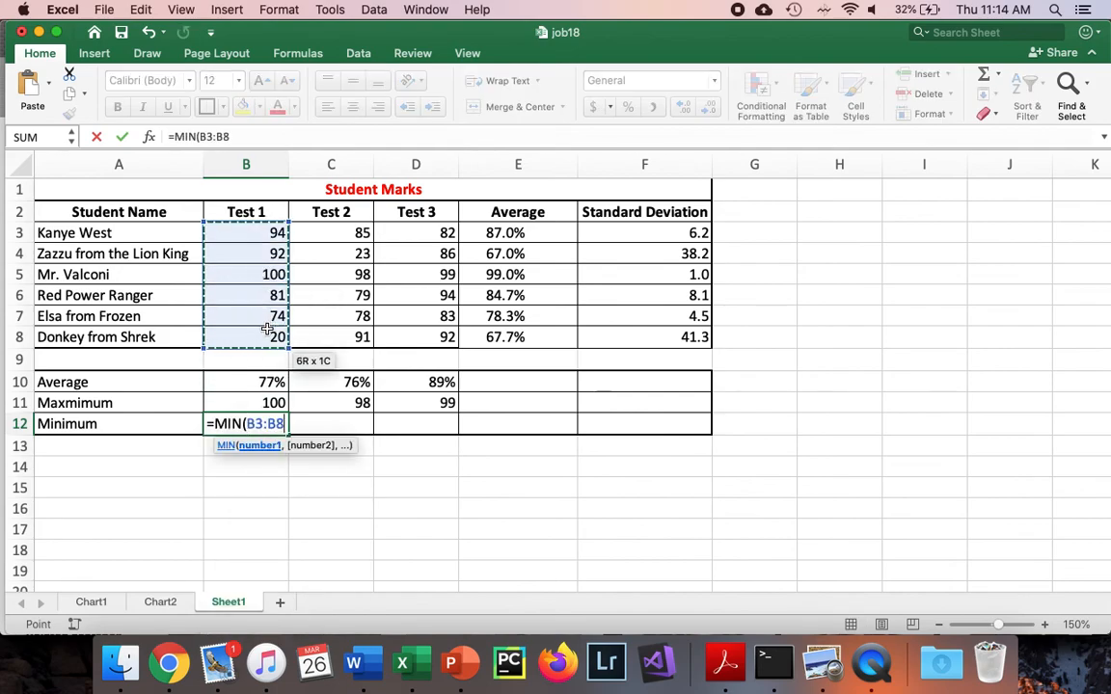
pyautogui.press('Return')
pyautogui.click(273, 424)
pyautogui.moveTo(290, 436); pyautogui.dragTo(434, 442)
pyautogui.click(493, 479)
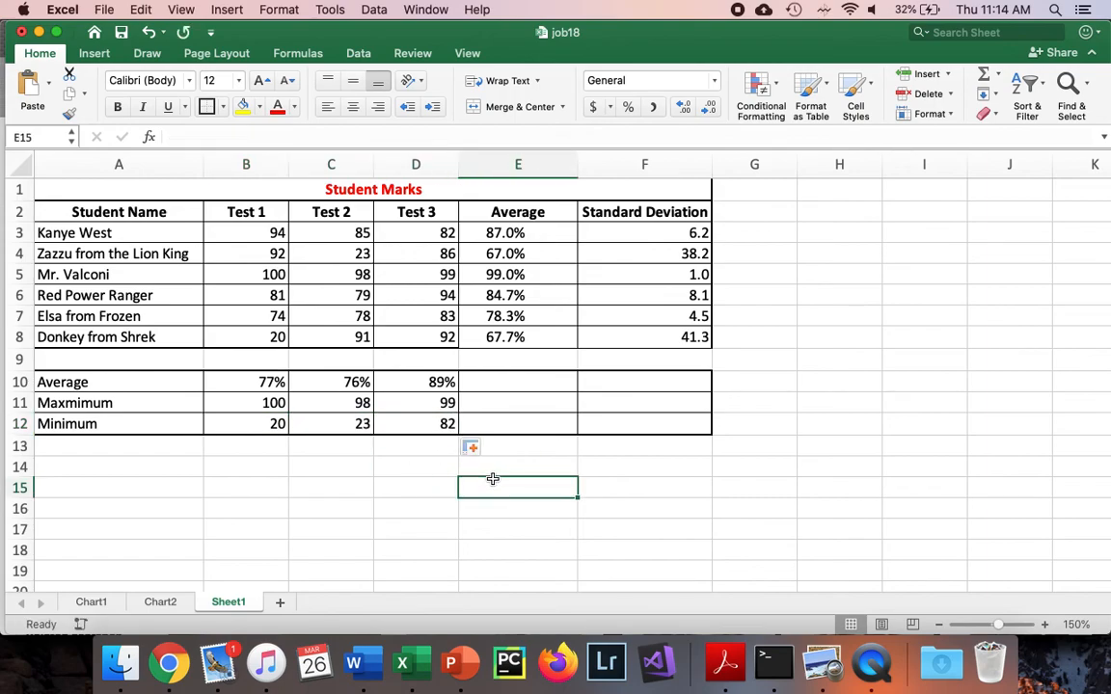
# Enter the formula =AVERAGE(E3:E8) in E10 to average the students' averages
pyautogui.click(534, 378)
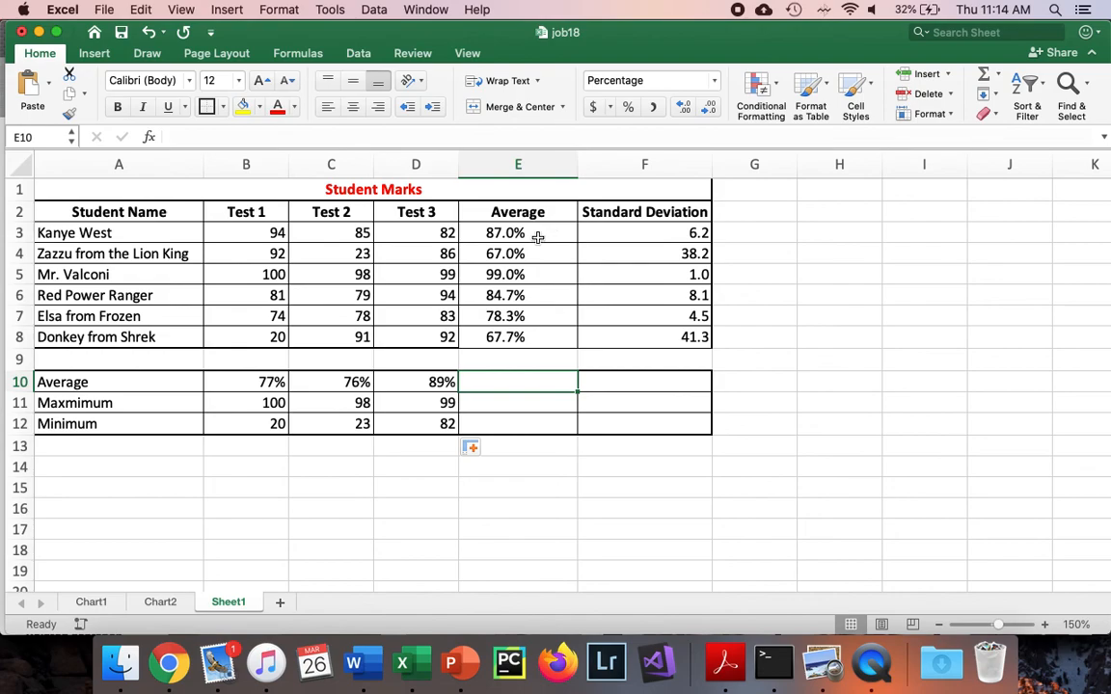
pyautogui.write('=aver')
pyautogui.press('Tab')
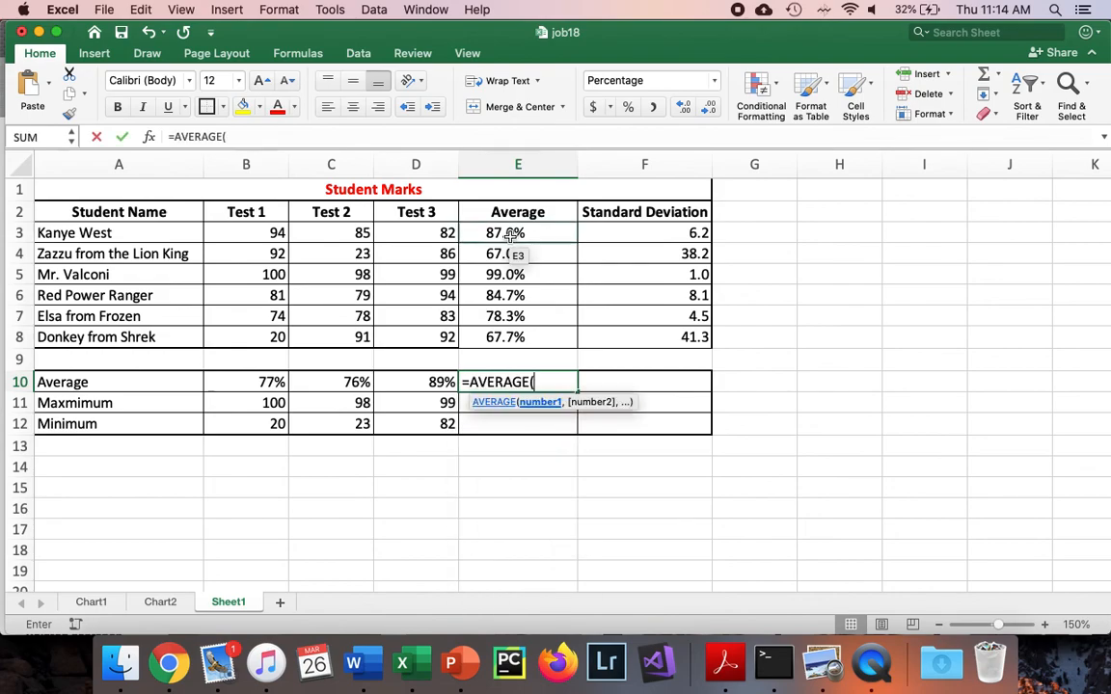
pyautogui.click(507, 236)
pyautogui.moveTo(508, 236); pyautogui.dragTo(511, 335)
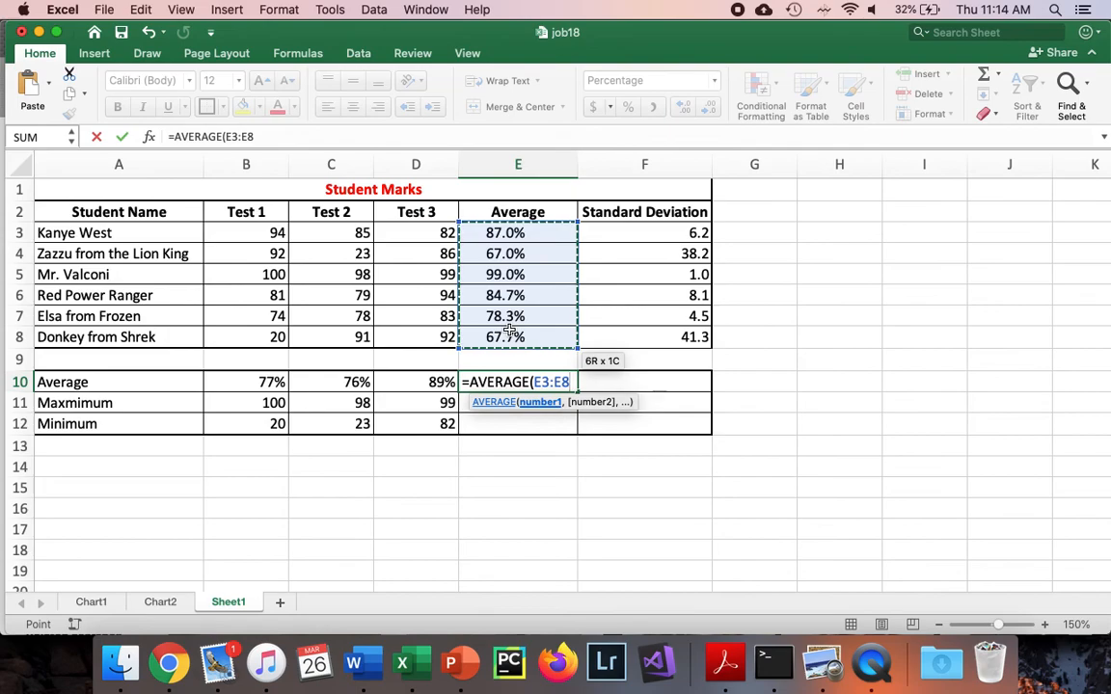
pyautogui.press('Return')
pyautogui.click(524, 382)
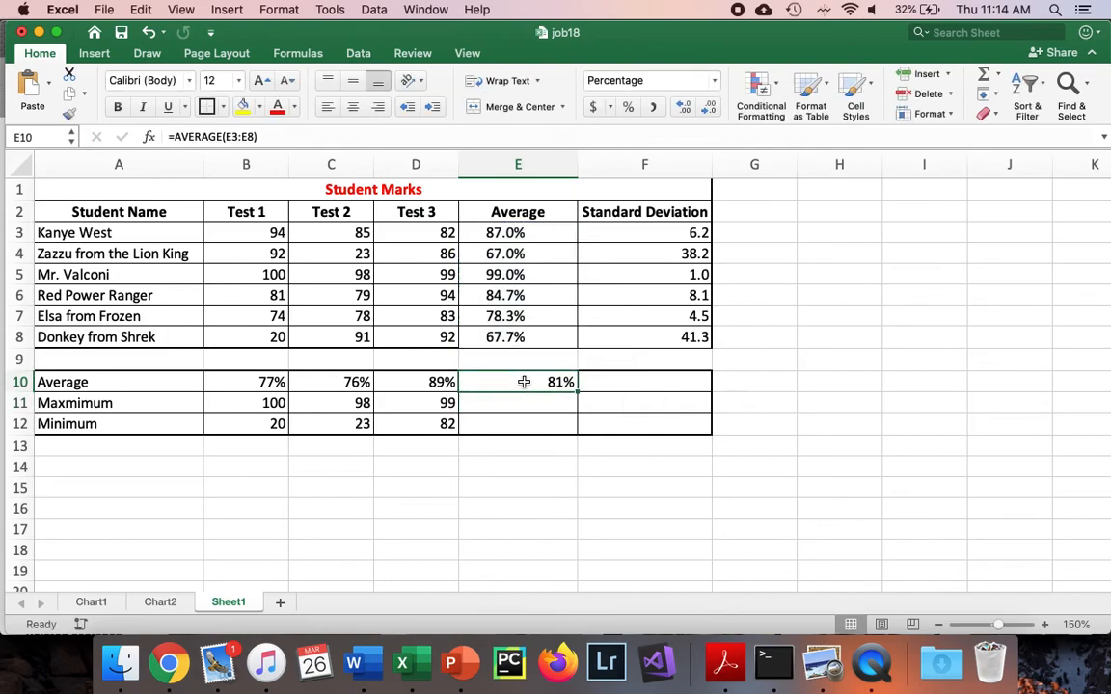
# Extend the maximum formula from D11 to E11 and the minimum formula from D12 to E12
pyautogui.click(529, 414)
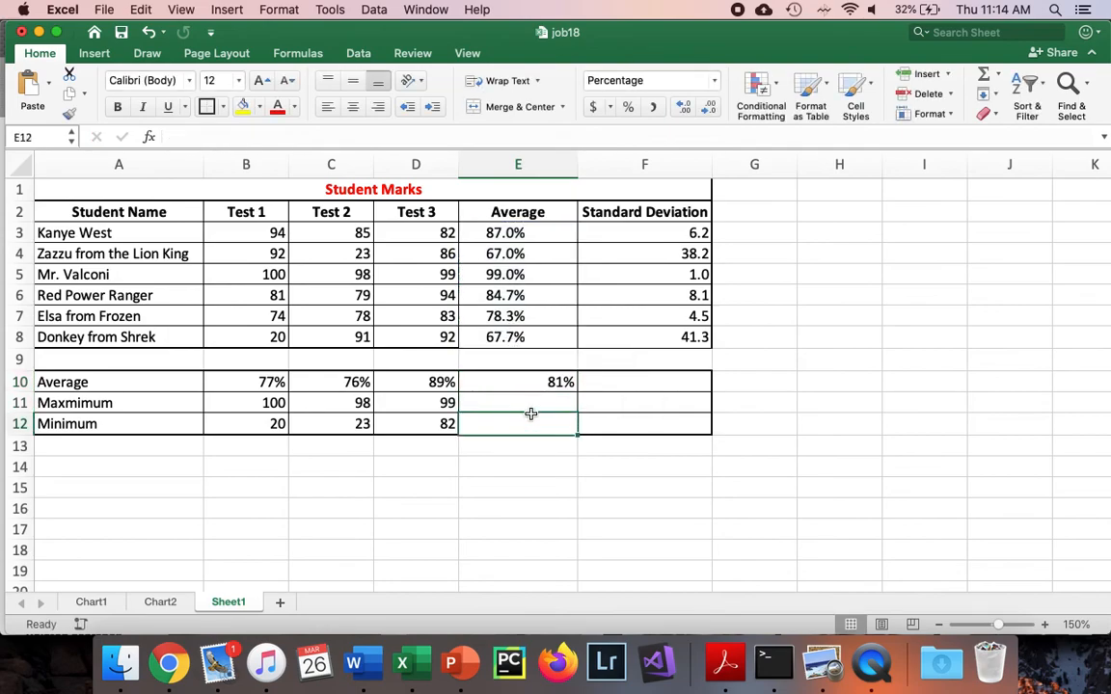
pyautogui.click(439, 403)
pyautogui.moveTo(459, 413); pyautogui.dragTo(521, 406)
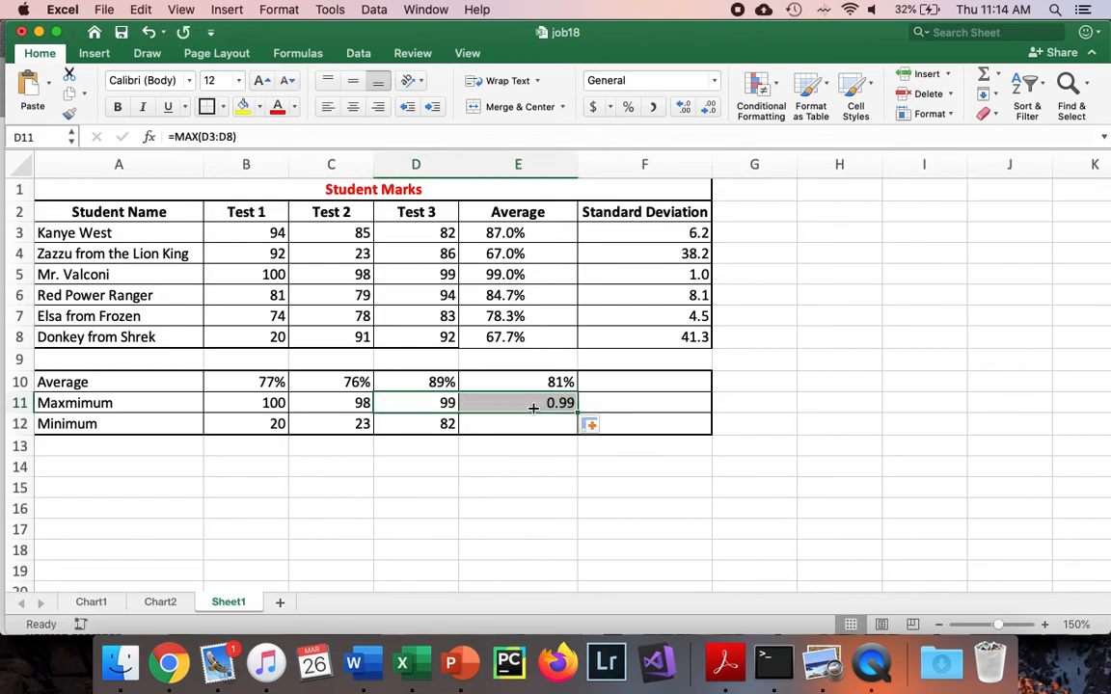
pyautogui.click(449, 425)
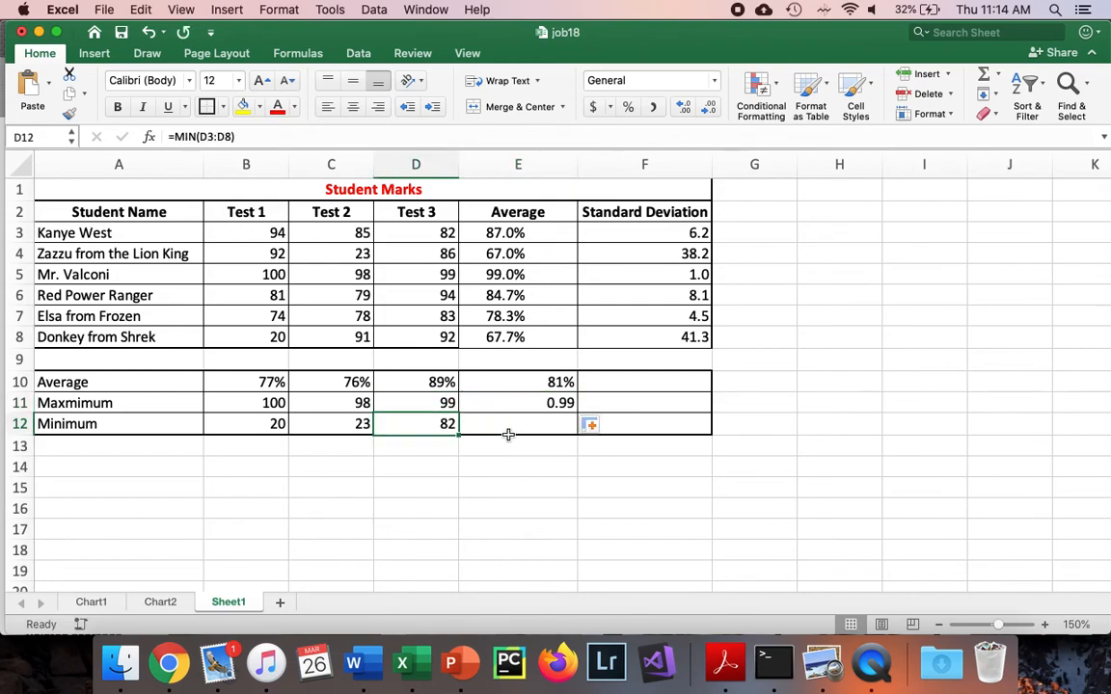
pyautogui.moveTo(459, 434); pyautogui.dragTo(529, 429)
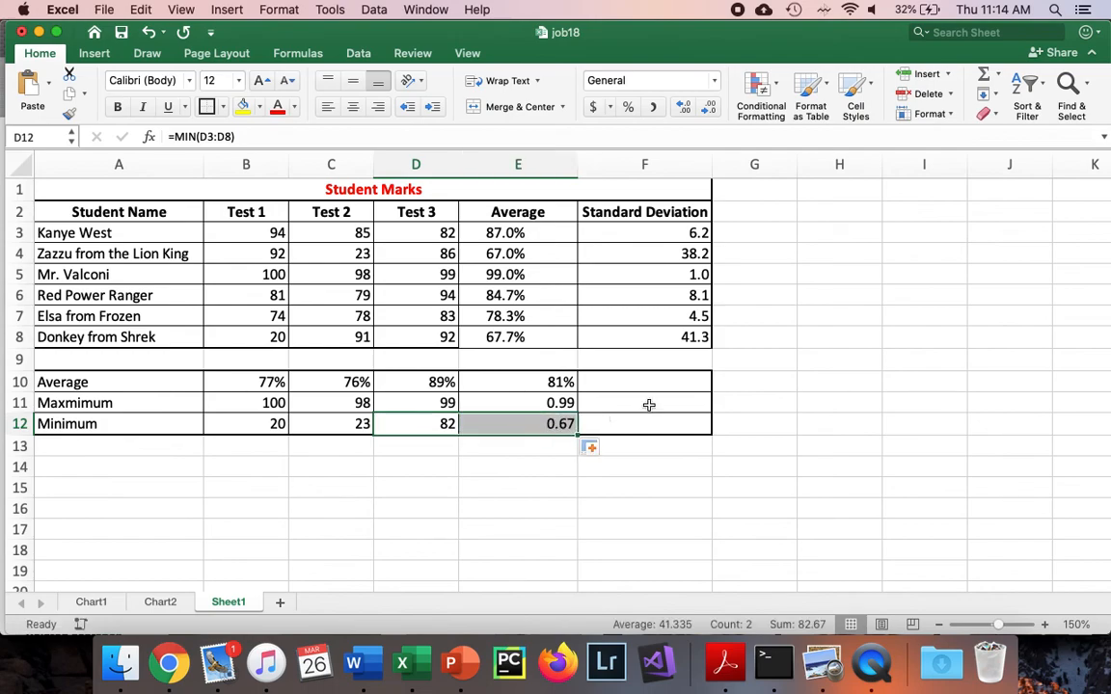
# Format the overall maximum in E11 and minimum in E12 as percentages
pyautogui.click(559, 399)
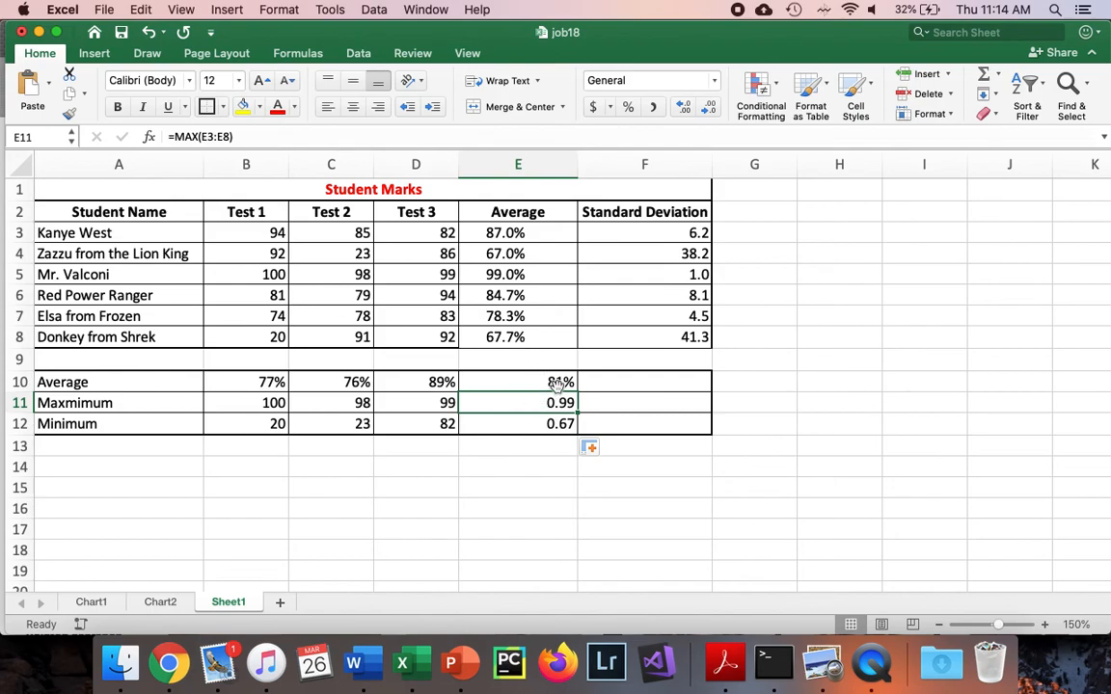
pyautogui.click(637, 107)
pyautogui.click(563, 425)
pyautogui.click(630, 109)
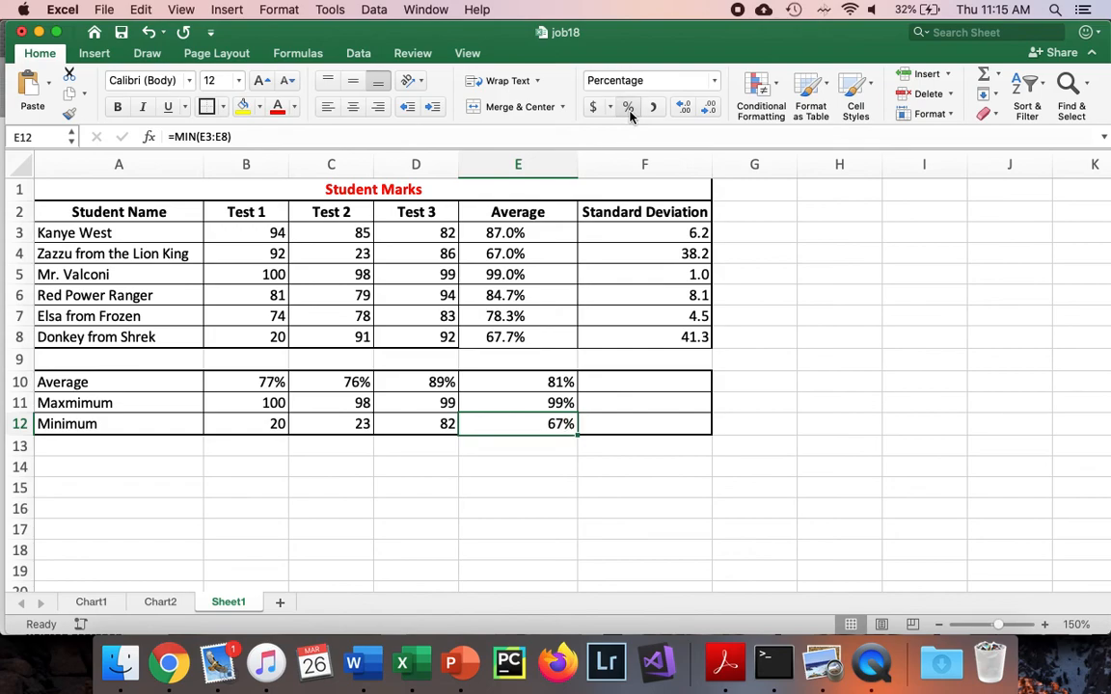
# Extend the average, maximum and minimum formulas from E10, E11 and E12 into the Standard Deviation column cells F10 to F12
pyautogui.click(635, 382)
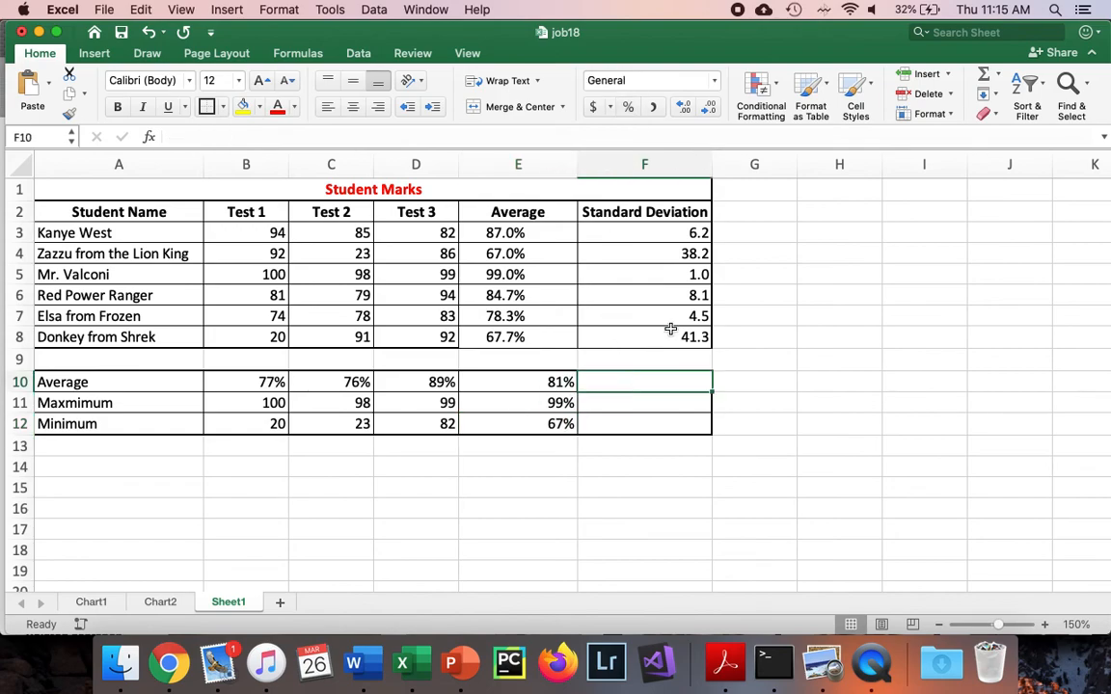
pyautogui.click(569, 381)
pyautogui.moveTo(576, 390); pyautogui.dragTo(637, 391)
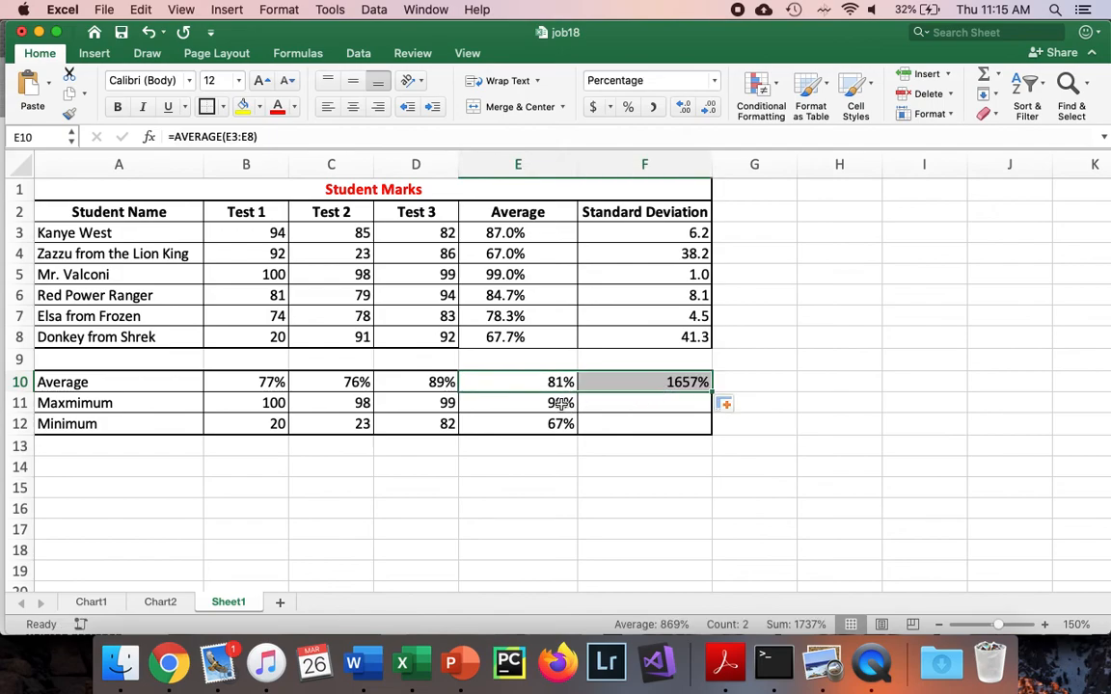
pyautogui.click(563, 403)
pyautogui.moveTo(576, 412); pyautogui.dragTo(645, 412)
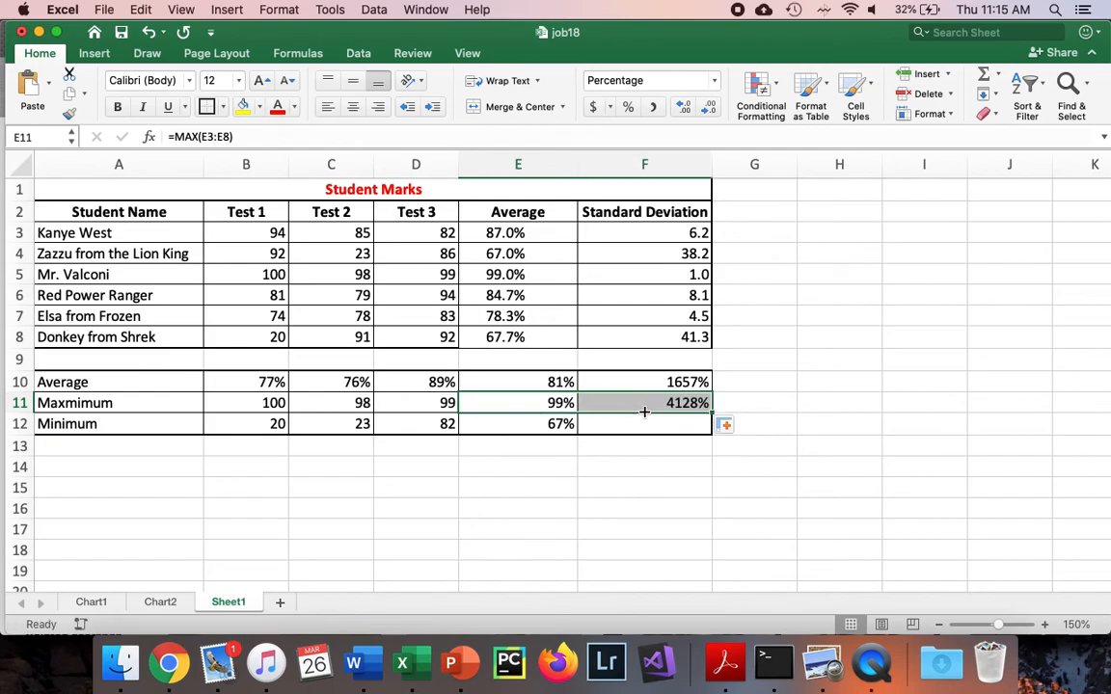
pyautogui.click(568, 424)
pyautogui.moveTo(579, 436); pyautogui.dragTo(660, 426)
# Set F10:F12 to the General number format and reduce the values to one decimal place
pyautogui.click(673, 383)
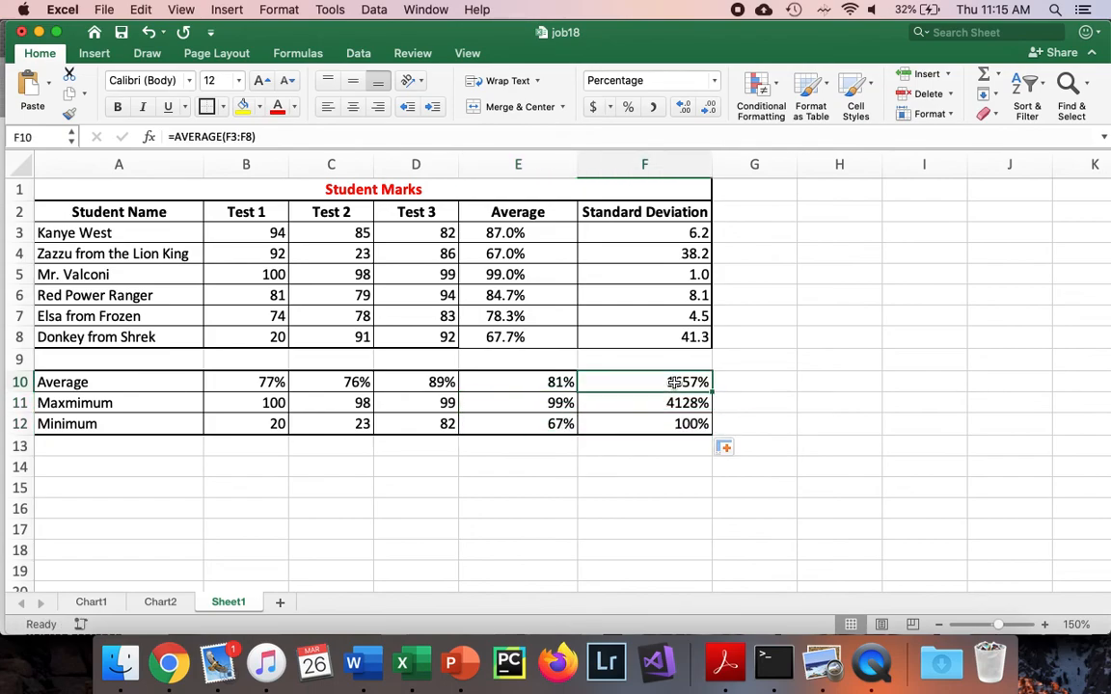
pyautogui.moveTo(673, 383); pyautogui.dragTo(678, 422)
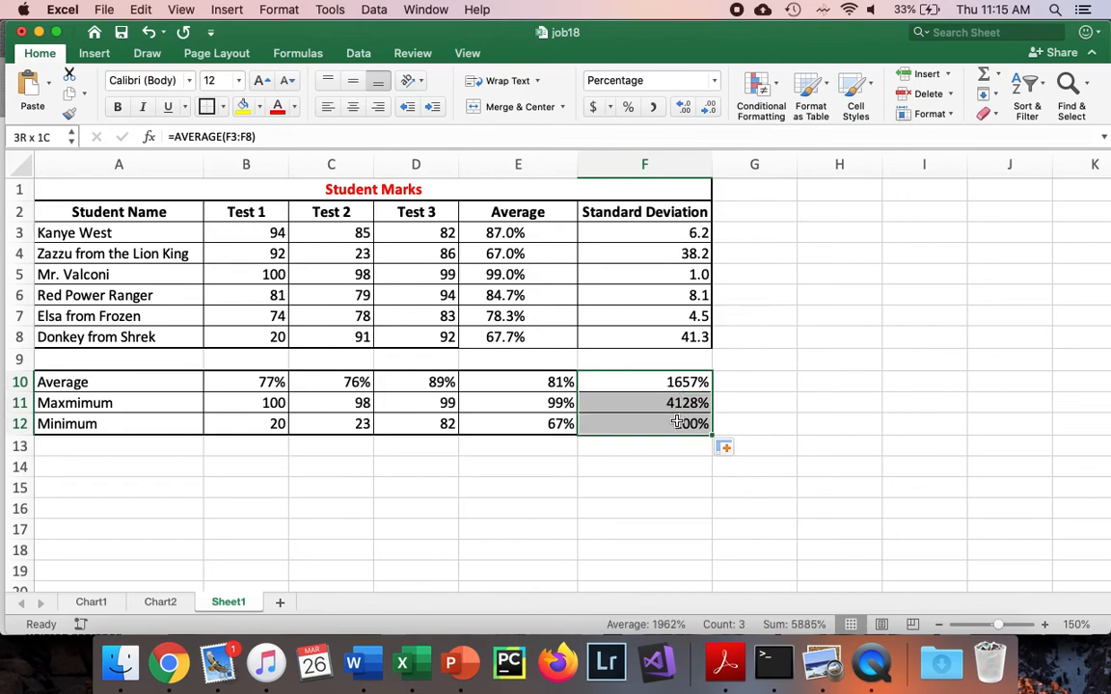
pyautogui.click(717, 84)
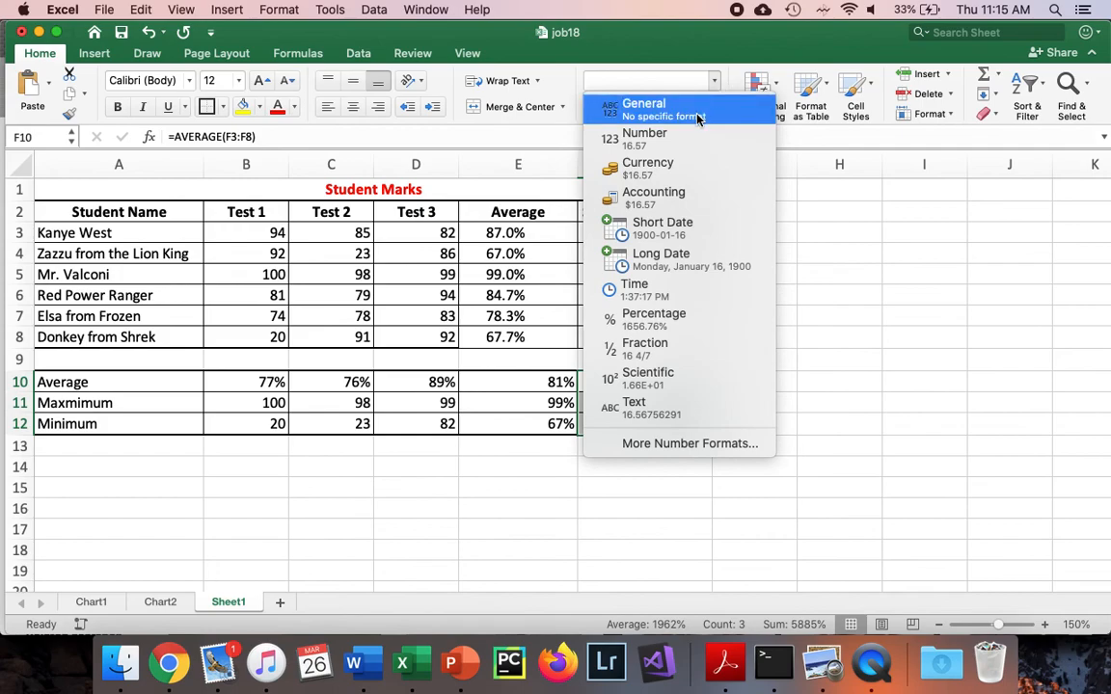
pyautogui.click(699, 114)
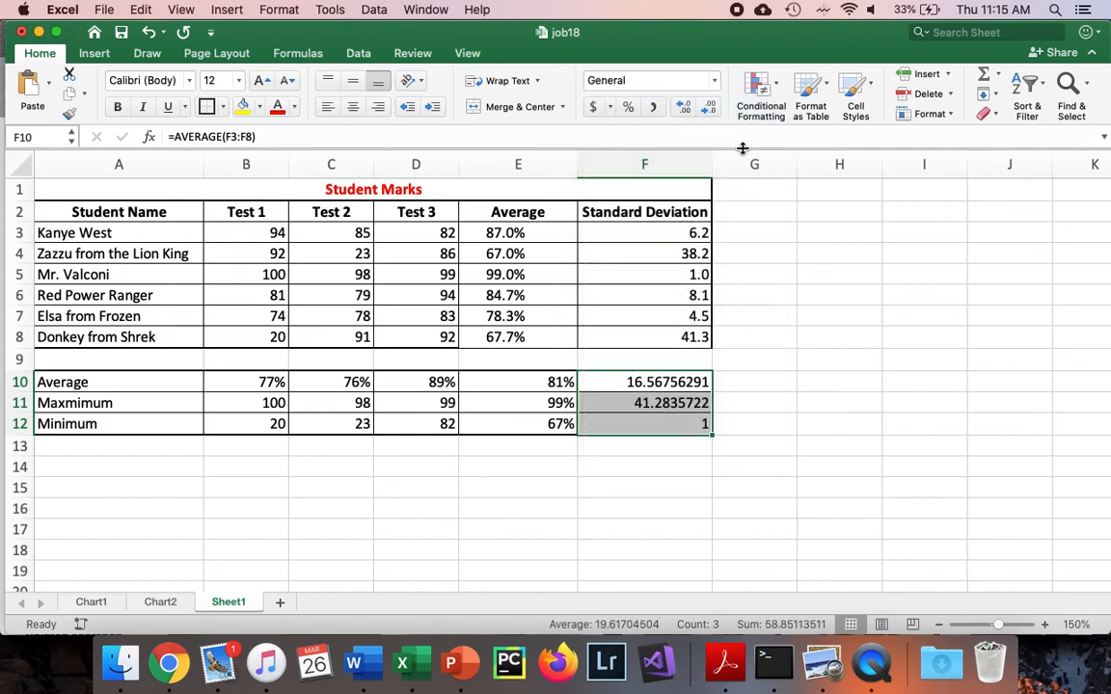
pyautogui.click(710, 109)
pyautogui.click(710, 108)
pyautogui.click(710, 108)
pyautogui.click(710, 108)
pyautogui.click(710, 108)
pyautogui.click(709, 108)
pyautogui.click(826, 386)
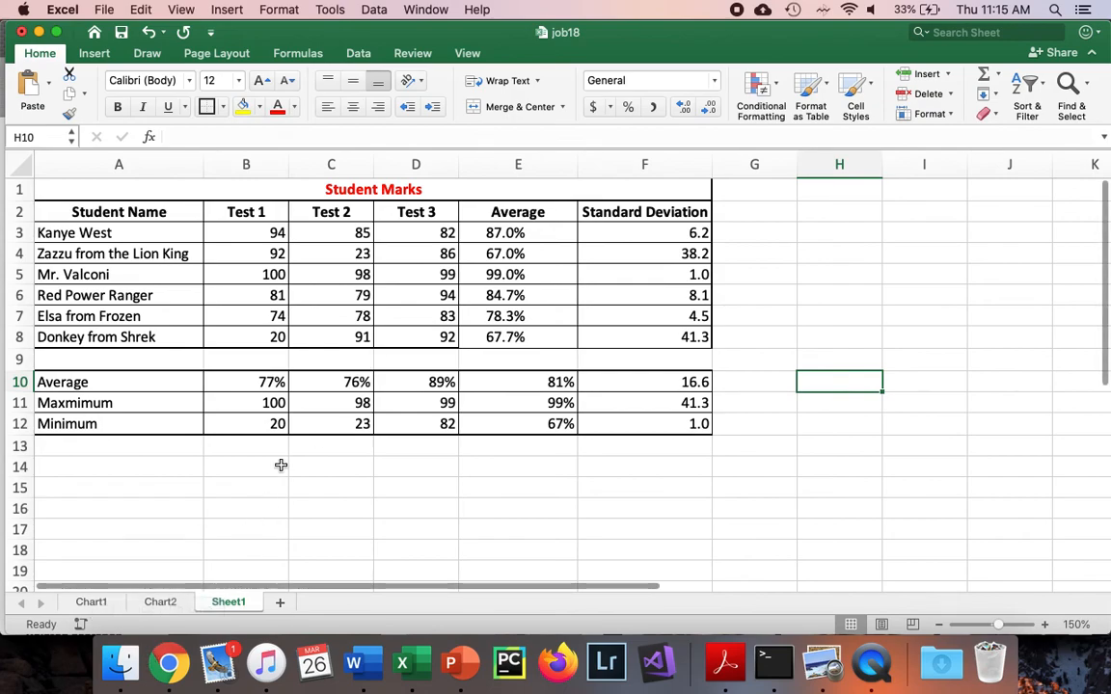
# Search the computer for "4 - functions", open the 4 - Functions Word document and view the Student Marks graph instructions
pyautogui.press('super+space')
pyautogui.write('4-functions')
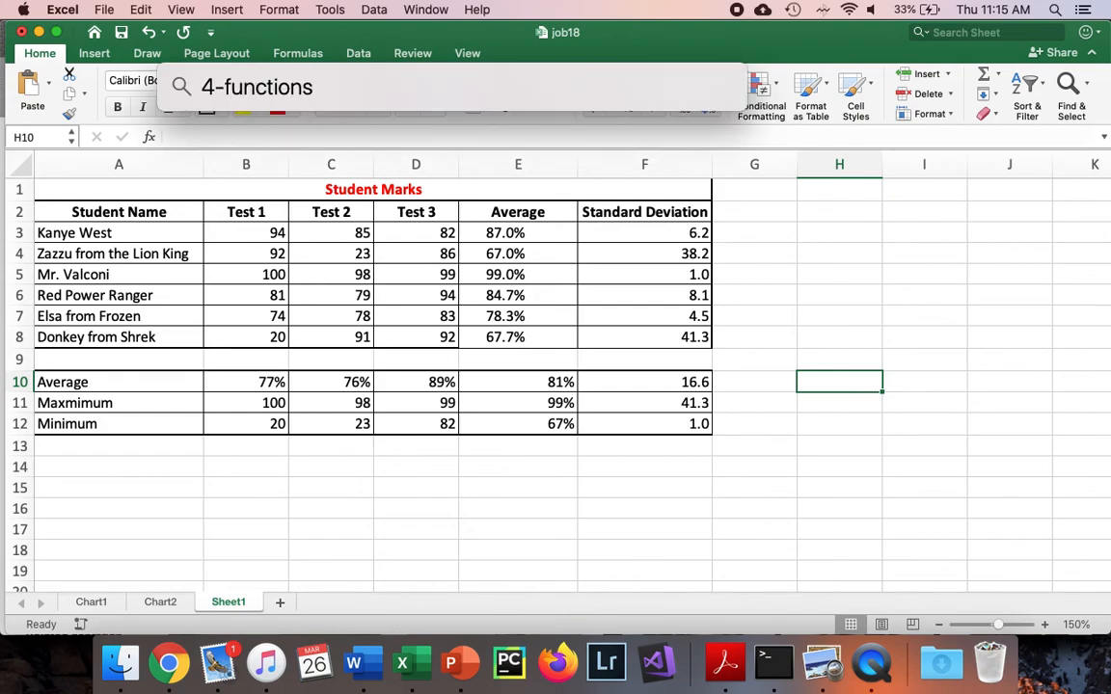
pyautogui.press('BackSpace')
pyautogui.press('BackSpace')
pyautogui.press('BackSpace')
pyautogui.press('BackSpace')
pyautogui.press('BackSpace')
pyautogui.press('BackSpace')
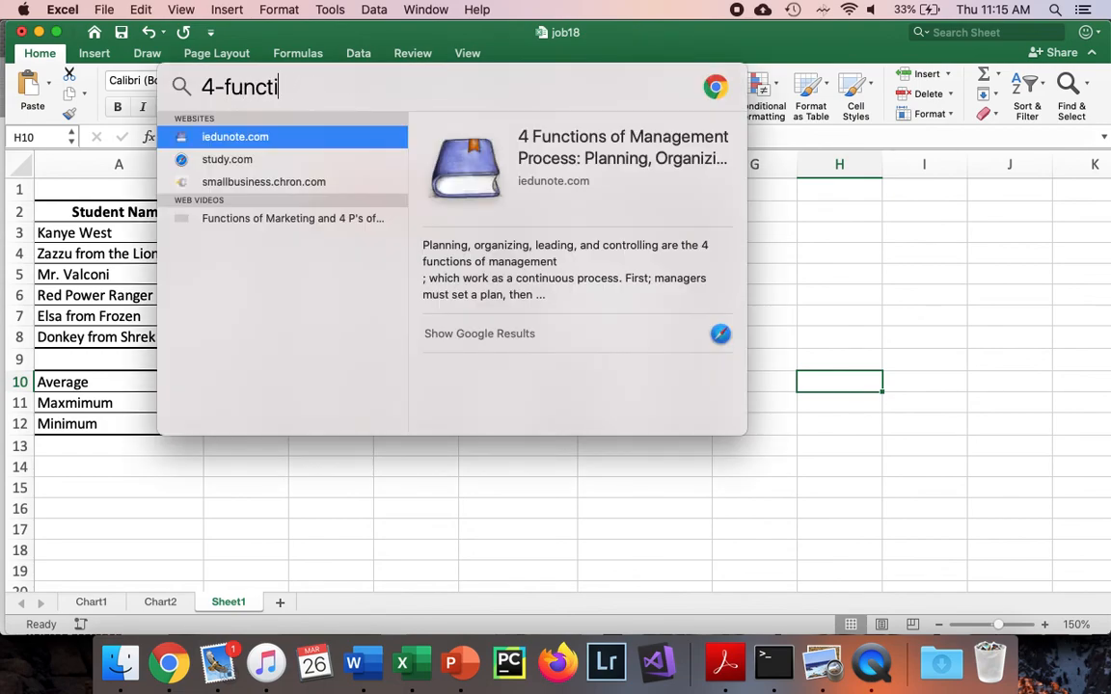
pyautogui.press('BackSpace')
pyautogui.press('BackSpace')
pyautogui.press('BackSpace')
pyautogui.write('- functions')
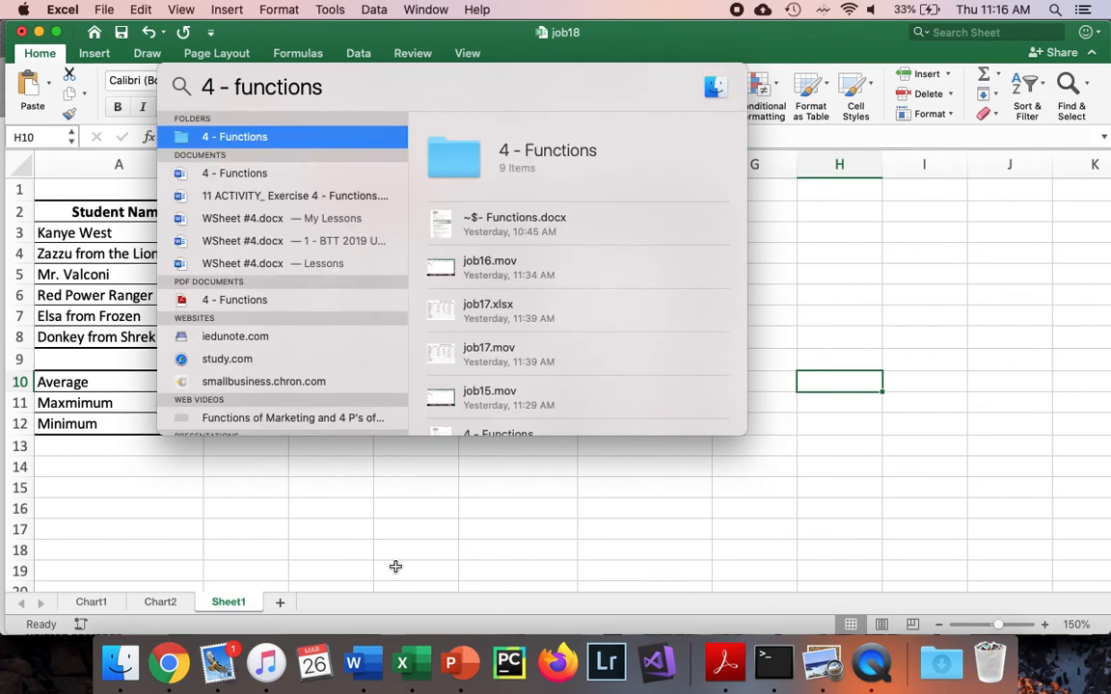
pyautogui.scroll(-3, 573, 289)
pyautogui.doubleClick(573, 290)
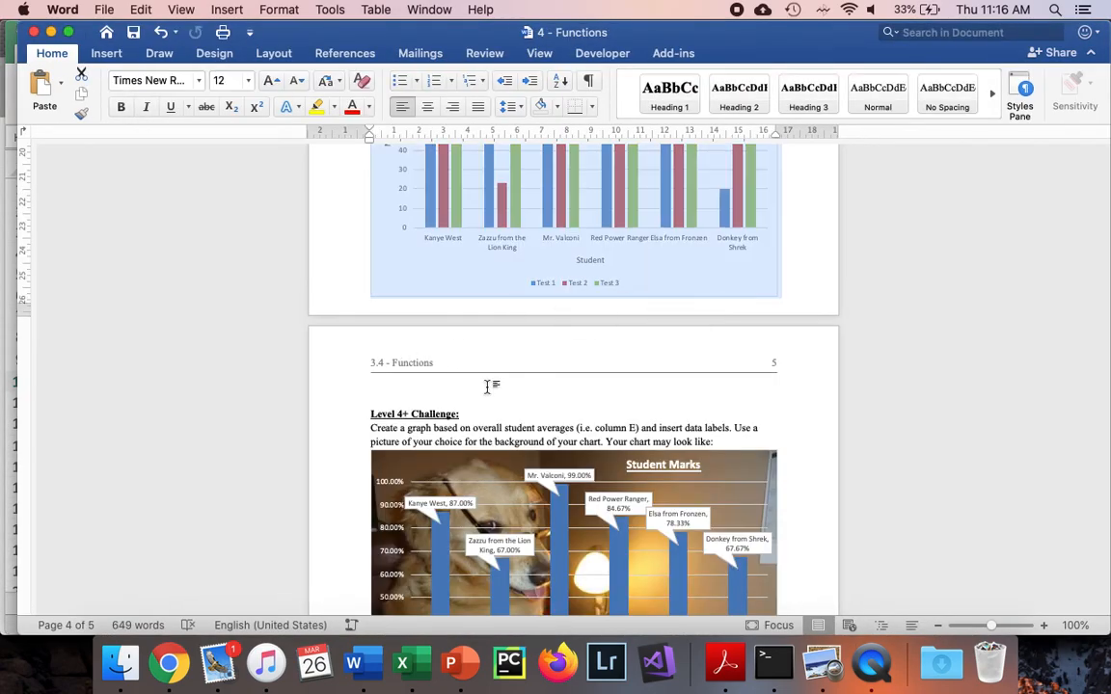
pyautogui.scroll(5, 438, 431)
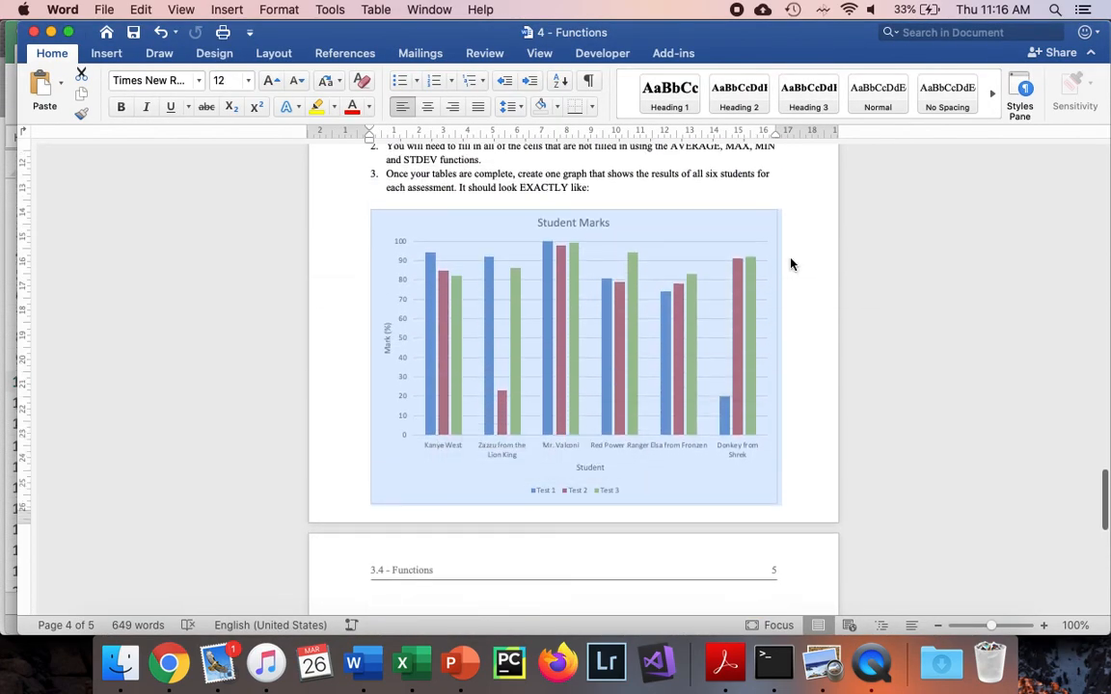
pyautogui.scroll(1, 728, 259)
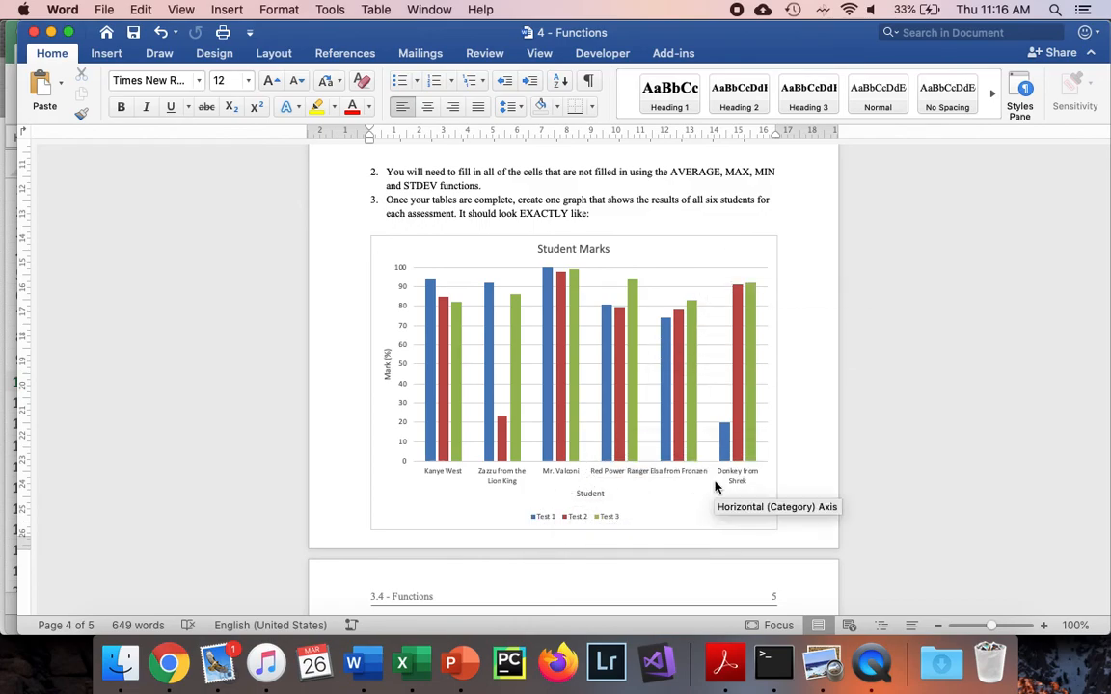
# Return to Excel and insert a 2-D clustered column chart from the test marks in B3:D8
pyautogui.press('super+Tab')
pyautogui.click(265, 235)
pyautogui.moveTo(264, 235); pyautogui.dragTo(407, 332)
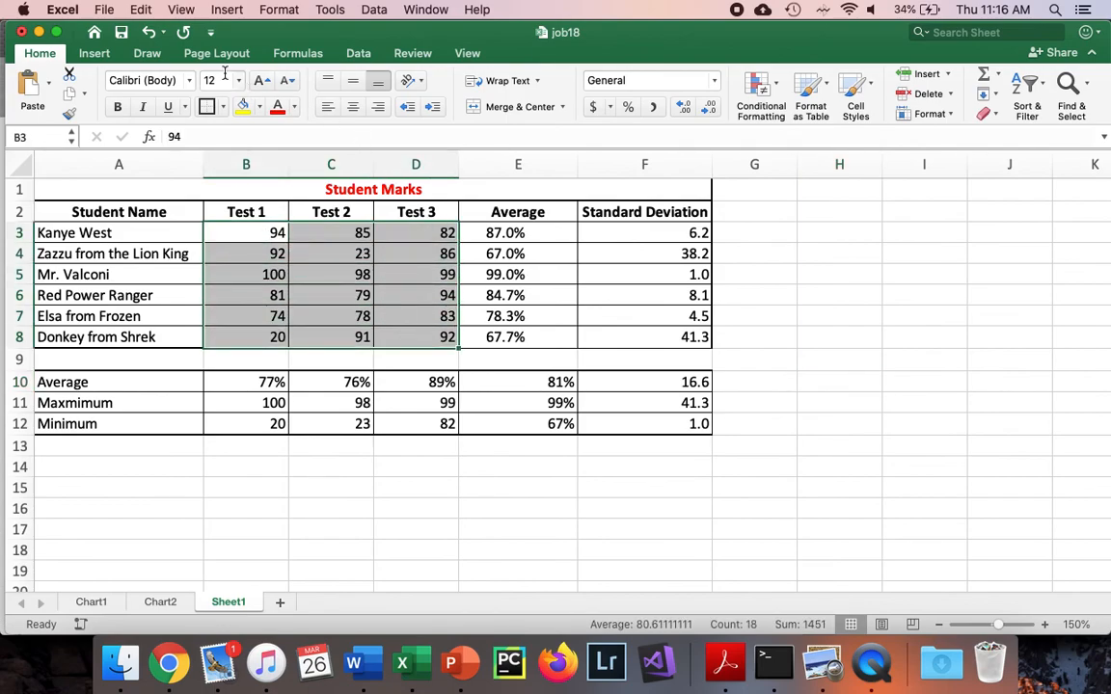
pyautogui.click(94, 53)
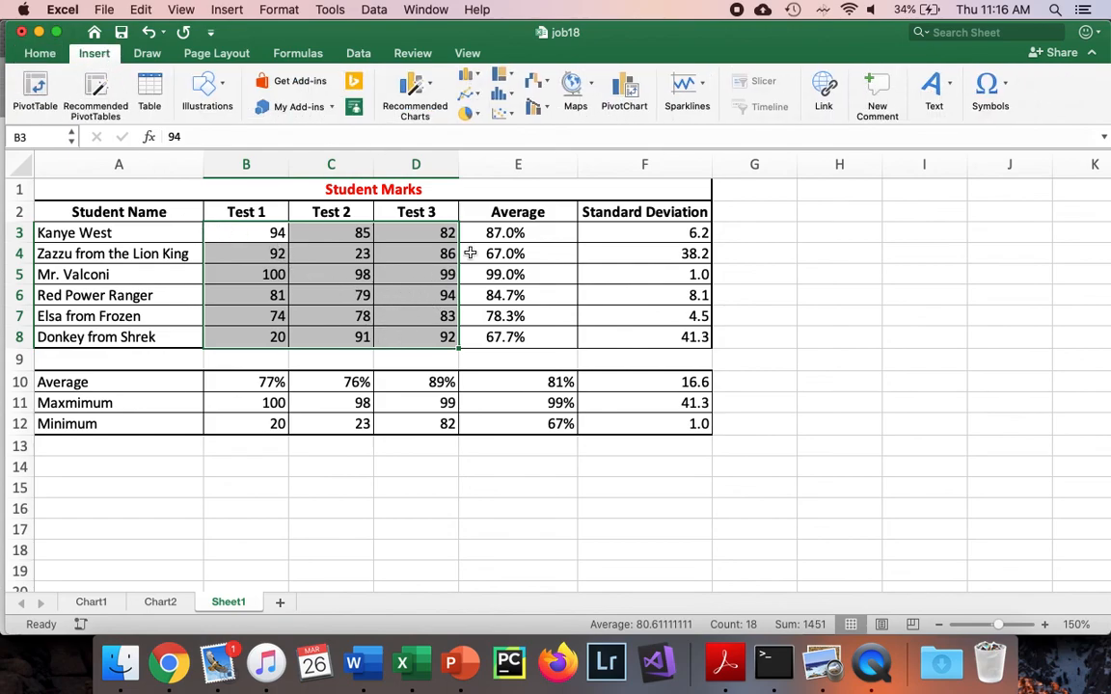
pyautogui.click(467, 77)
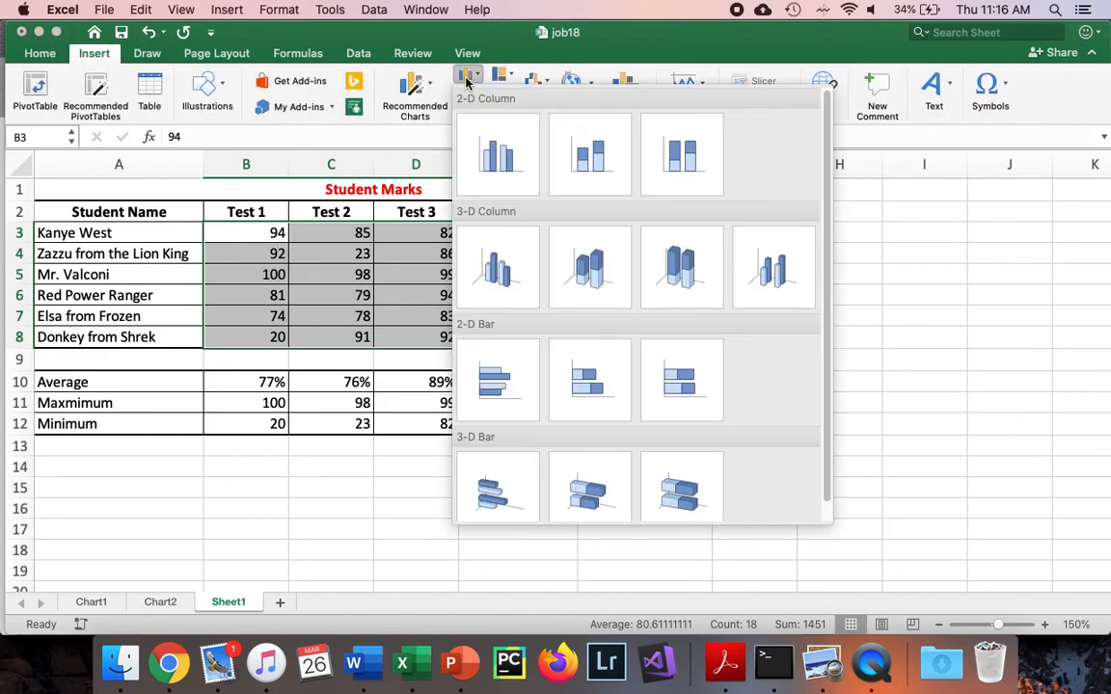
pyautogui.click(494, 138)
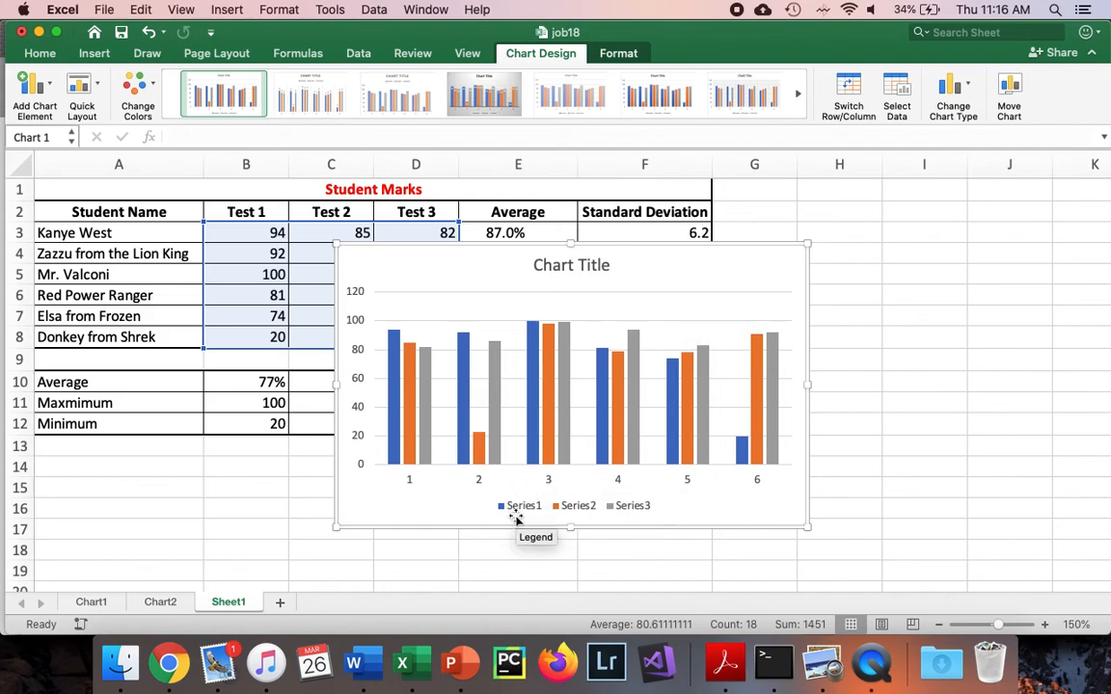
# Set the chart's horizontal category axis labels to the student names in A3:A8
pyautogui.click(625, 515)
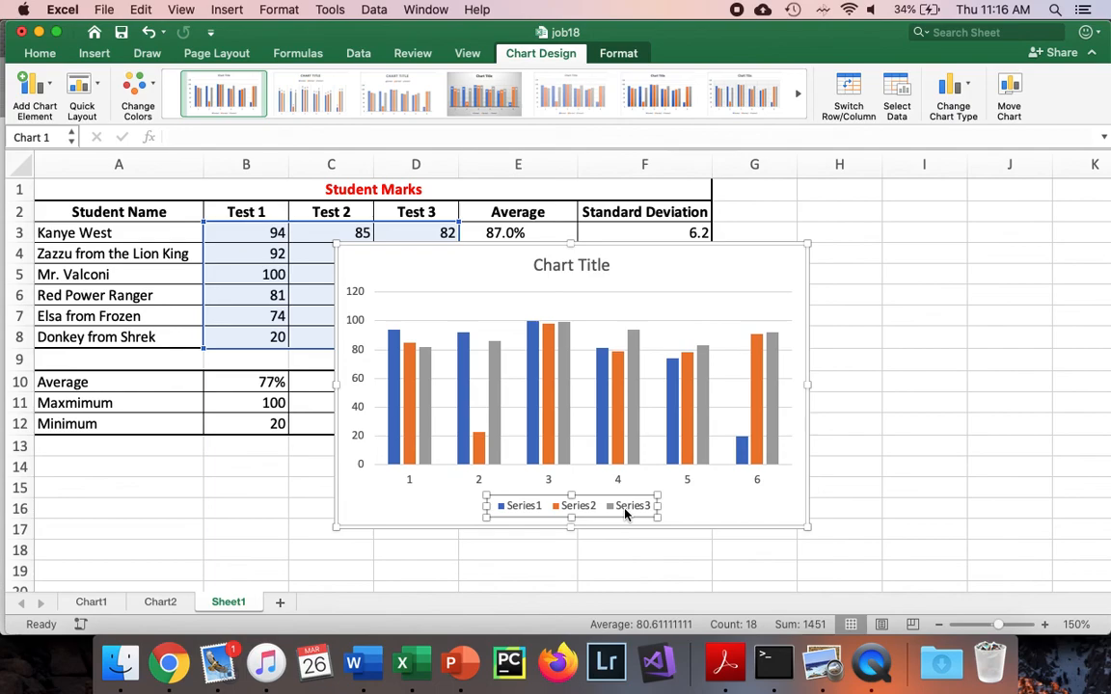
pyautogui.click(413, 486)
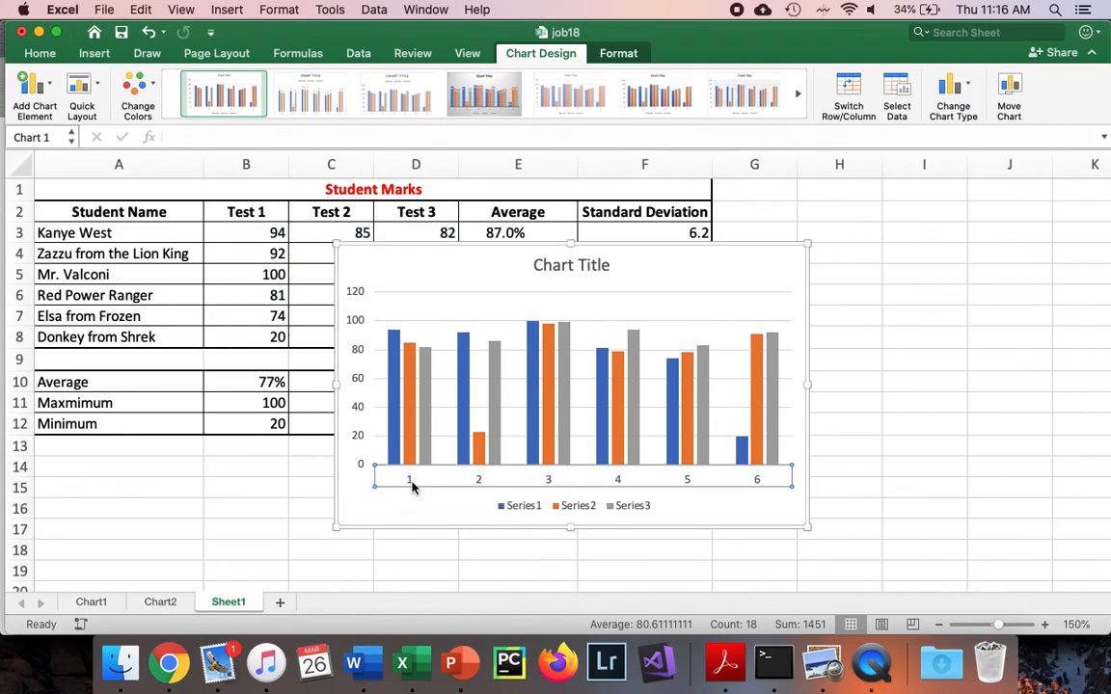
pyautogui.rightClick(413, 486)
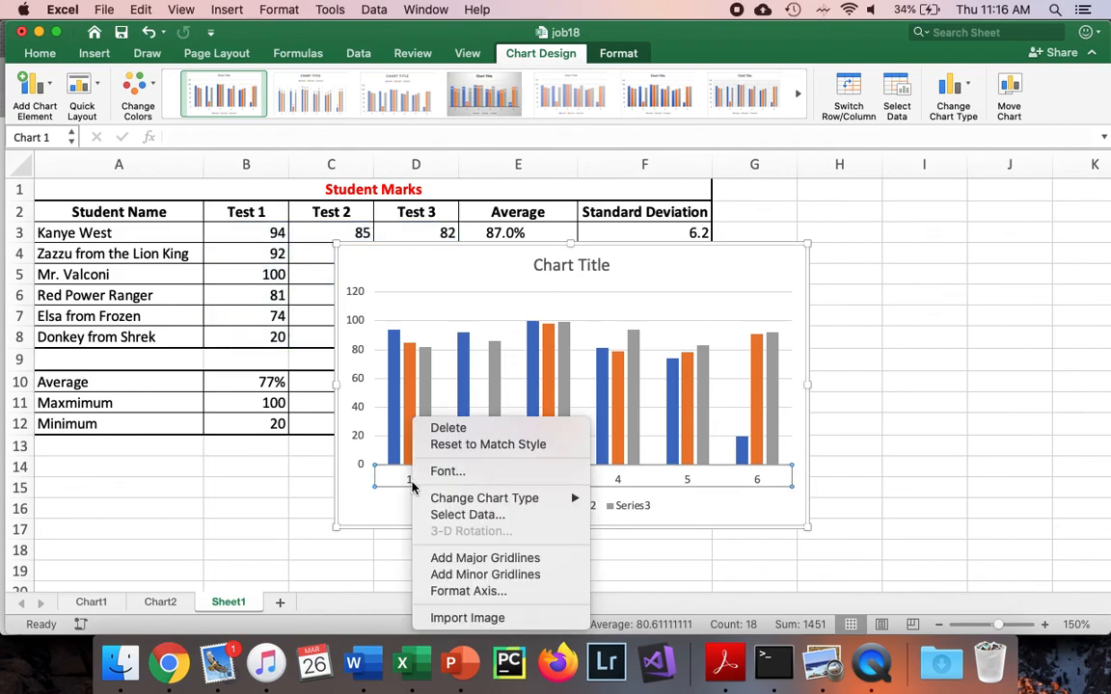
pyautogui.click(460, 515)
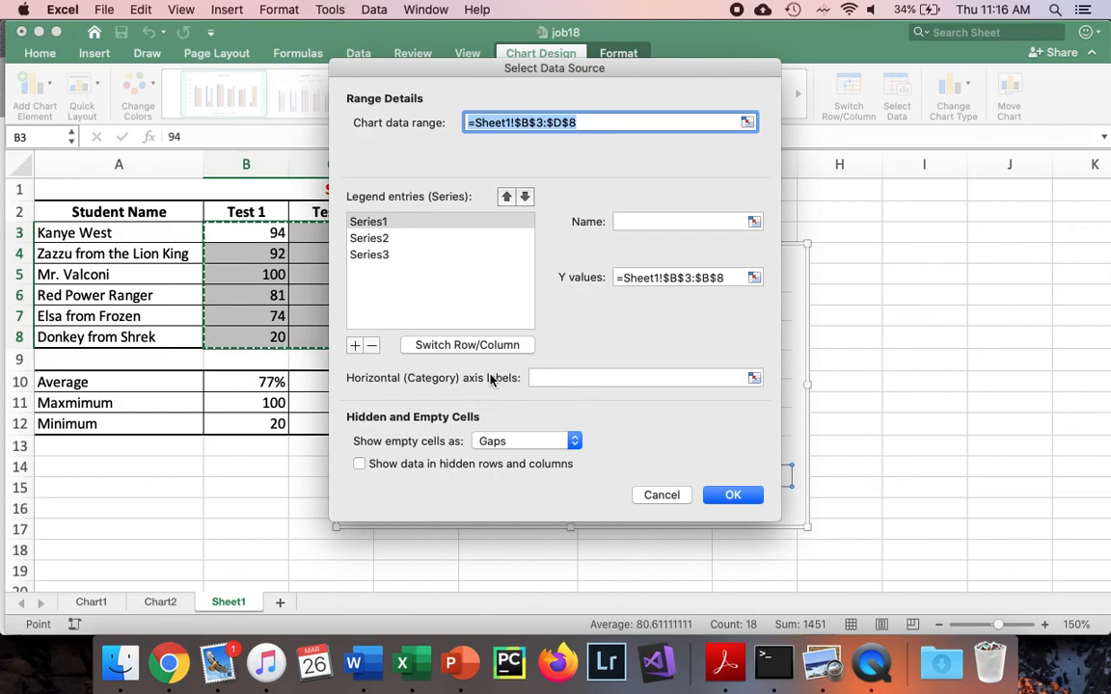
pyautogui.click(754, 379)
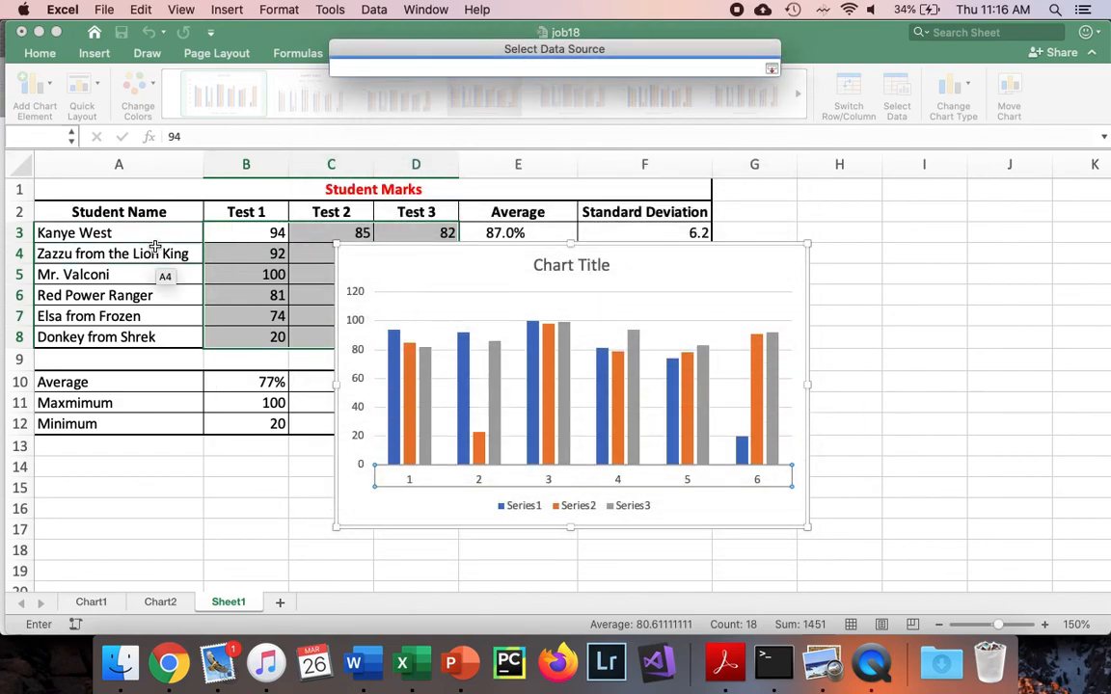
pyautogui.moveTo(154, 240); pyautogui.dragTo(144, 331)
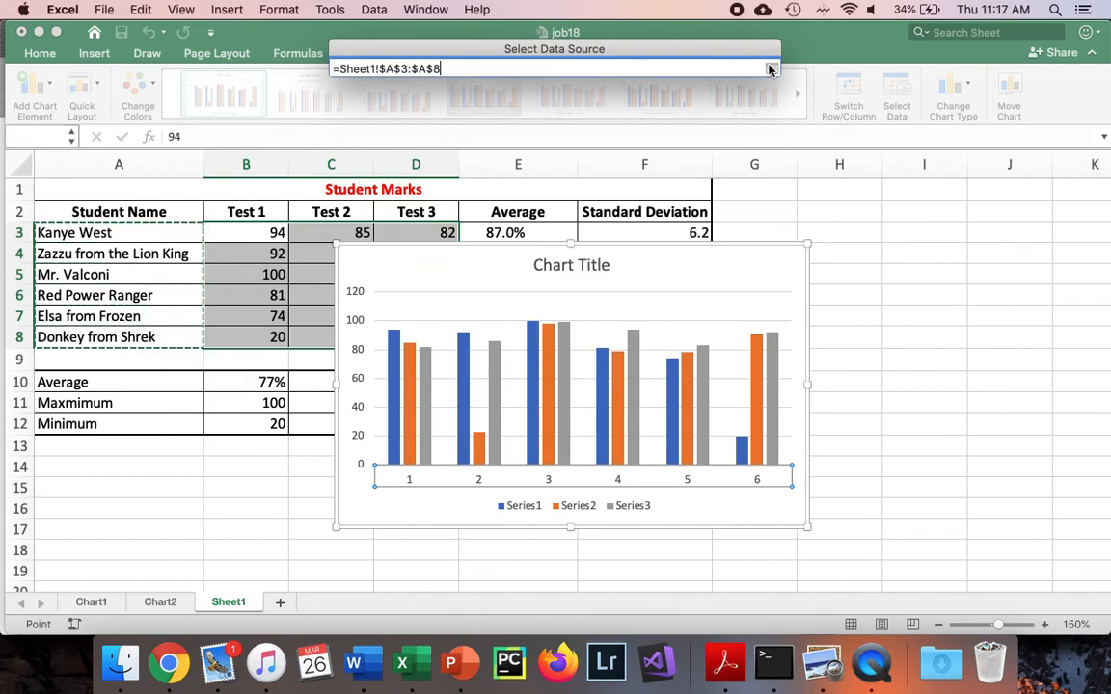
pyautogui.click(772, 71)
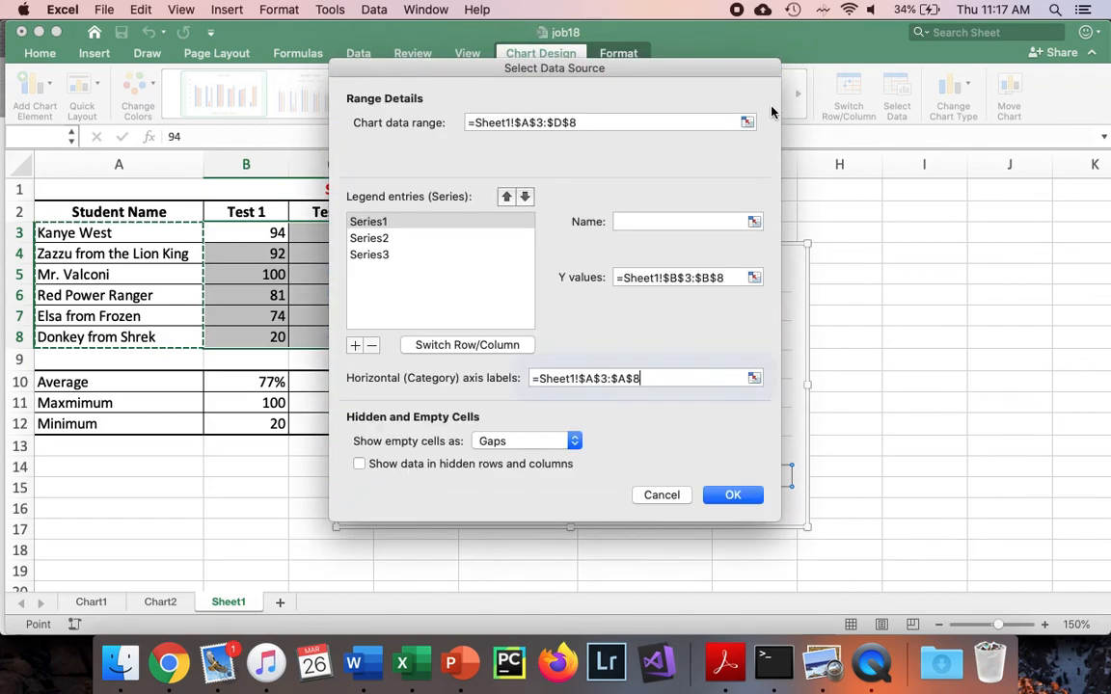
pyautogui.click(748, 495)
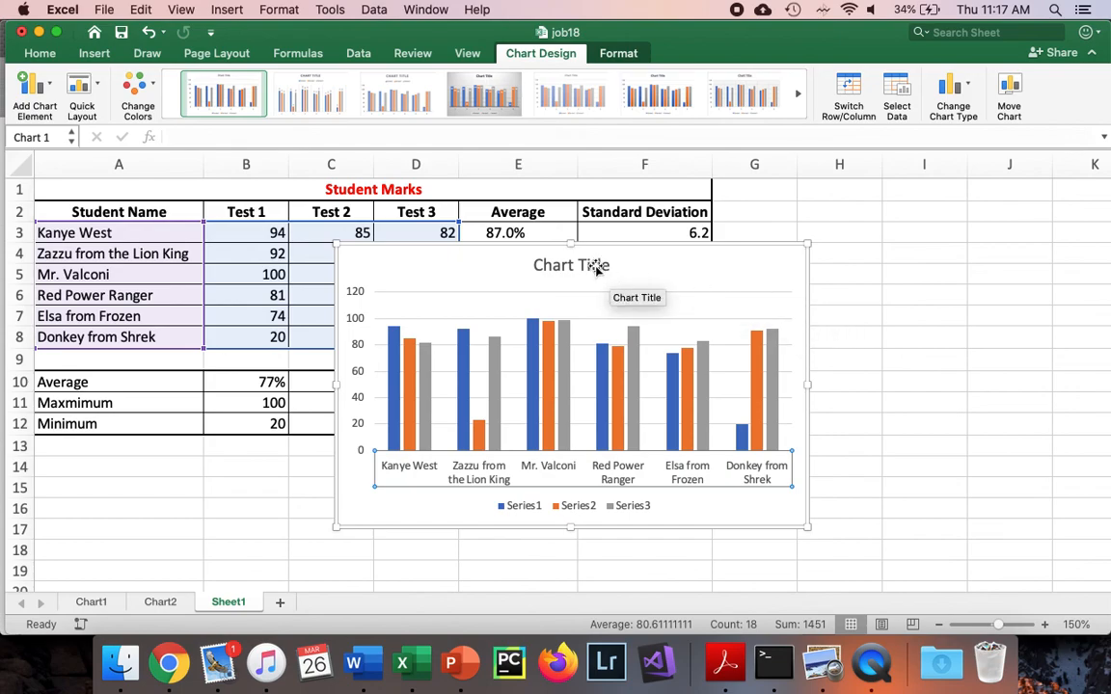
pyautogui.click(523, 510)
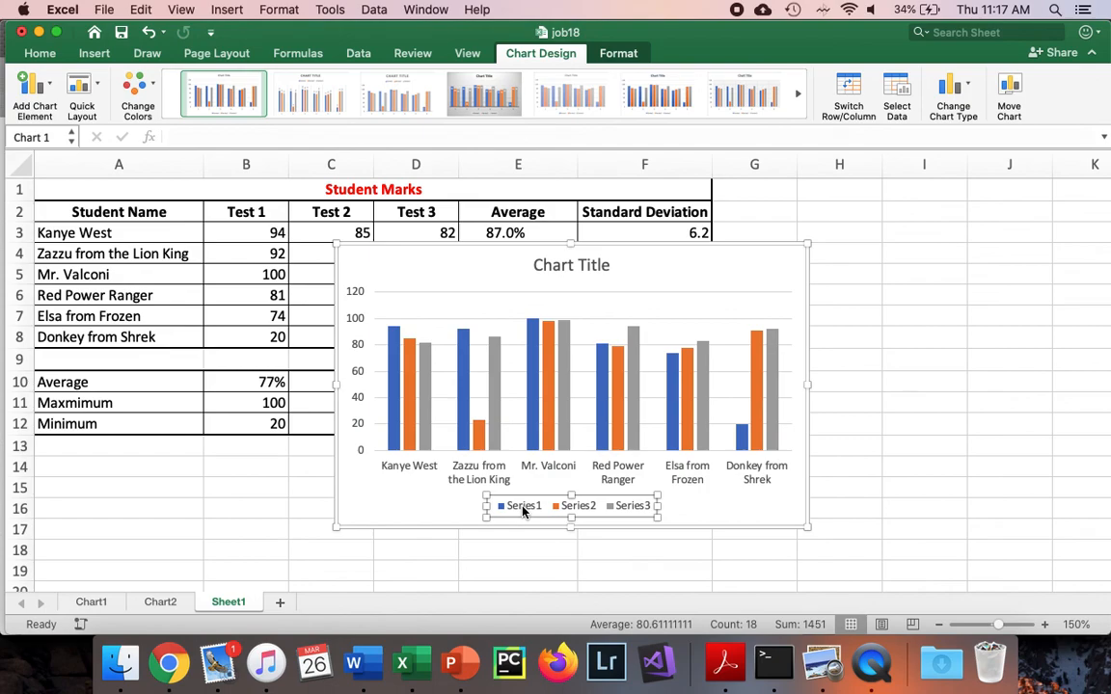
pyautogui.rightClick(524, 512)
pyautogui.click(580, 549)
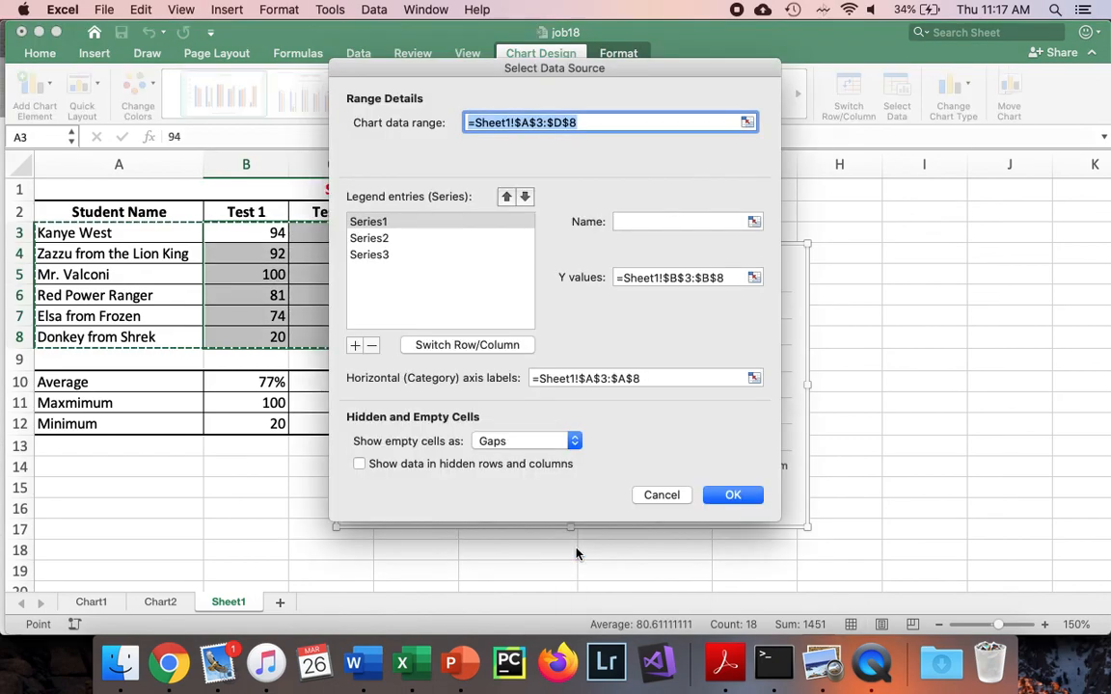
pyautogui.click(481, 226)
pyautogui.press('Return')
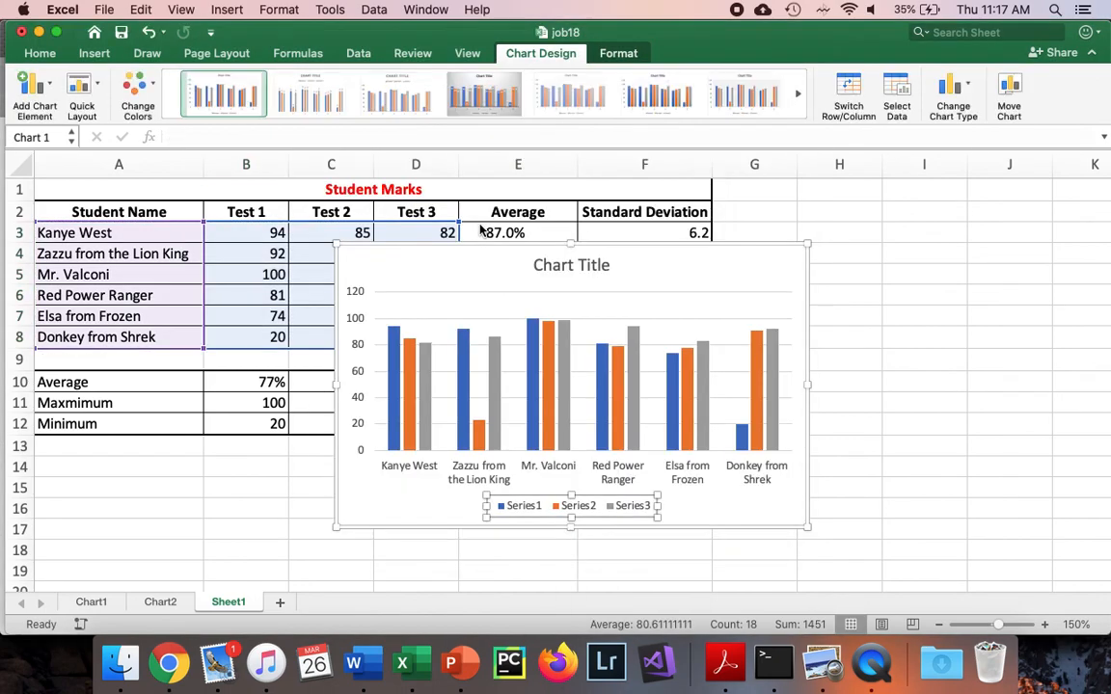
# Edit the chart's source data and name the first data series Test 1
pyautogui.rightClick(534, 507)
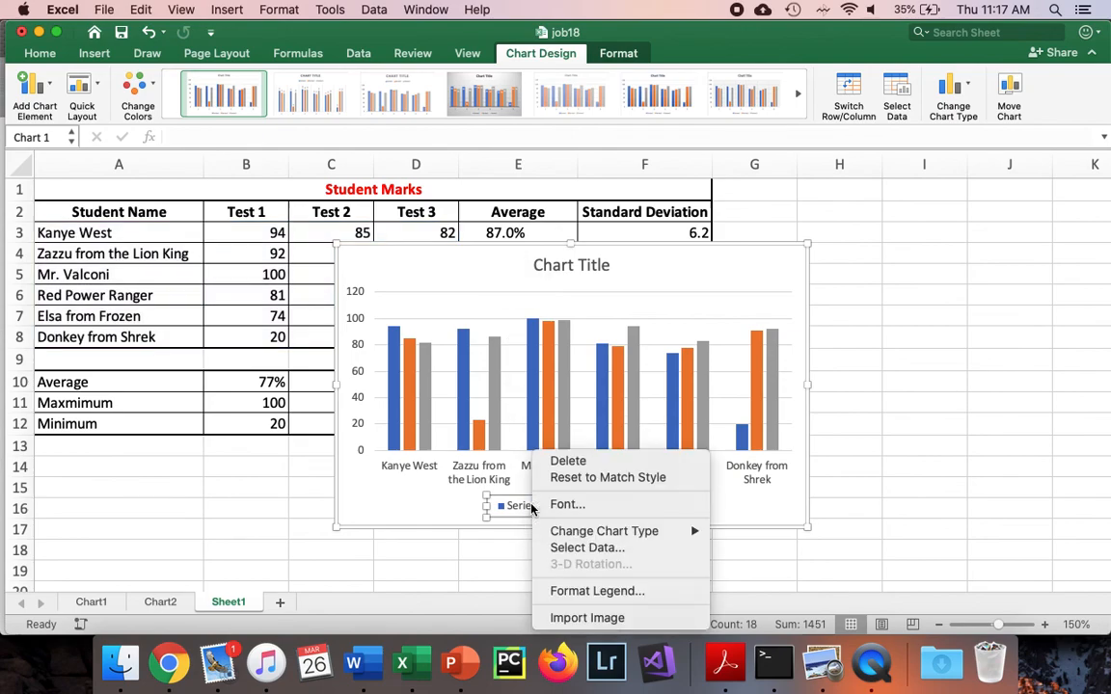
pyautogui.click(573, 548)
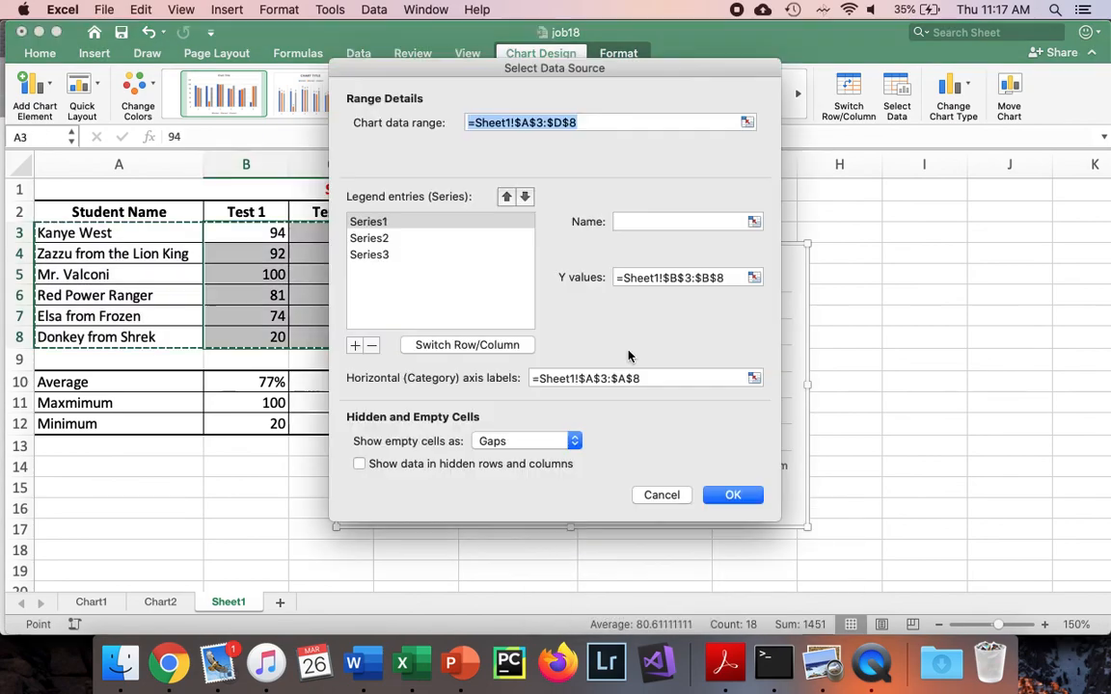
pyautogui.click(495, 220)
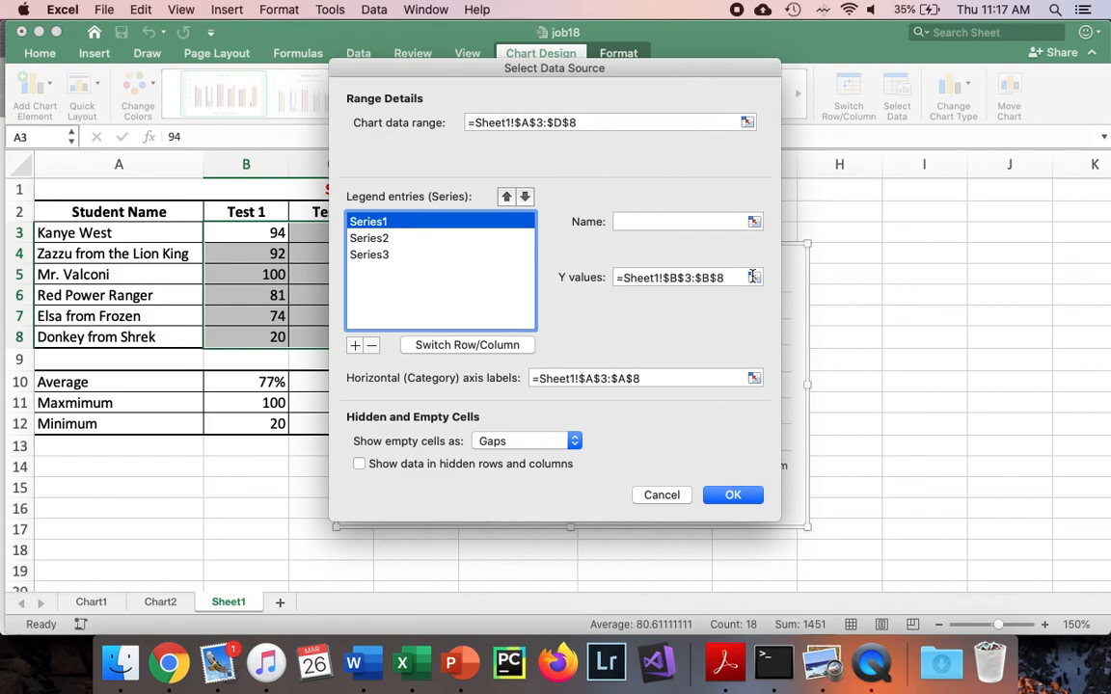
pyautogui.click(709, 221)
pyautogui.write('T')
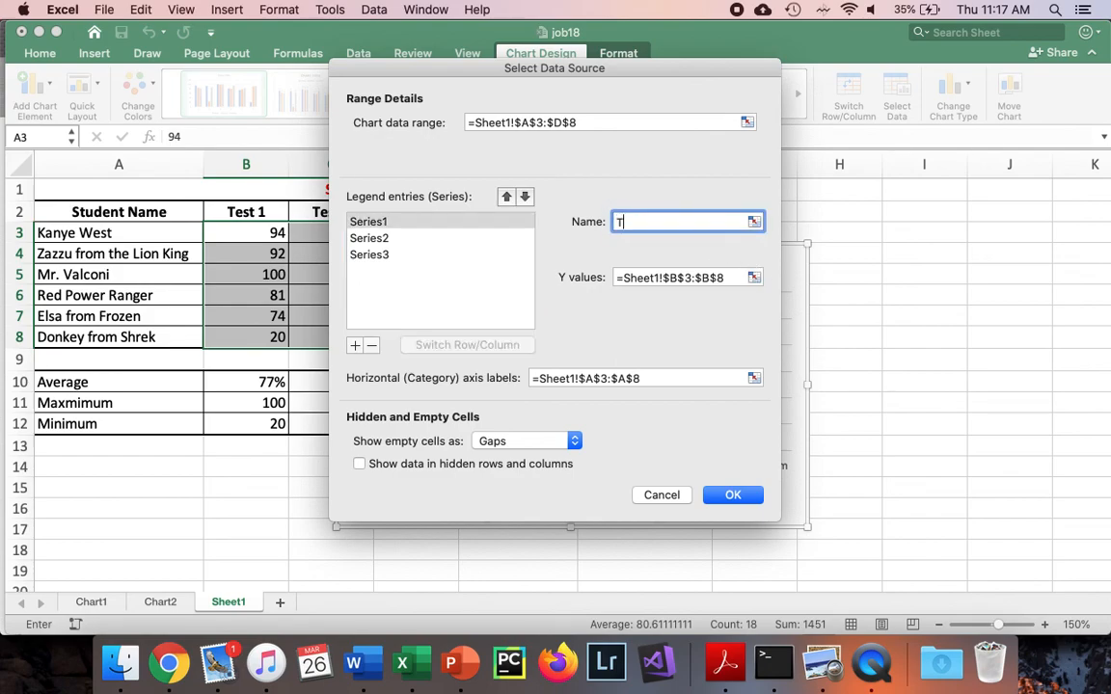
pyautogui.write('est 1')
# Name the second and third data series Test 2 and Test 3 and apply the source data changes to the chart
pyautogui.click(504, 238)
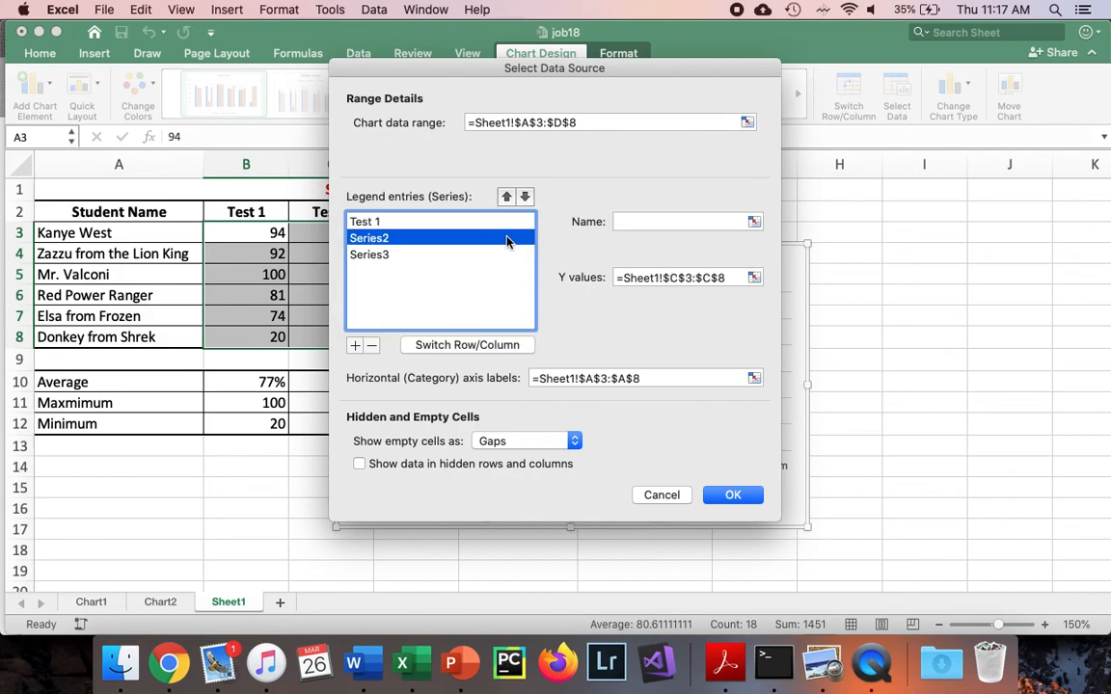
pyautogui.click(625, 221)
pyautogui.write('T')
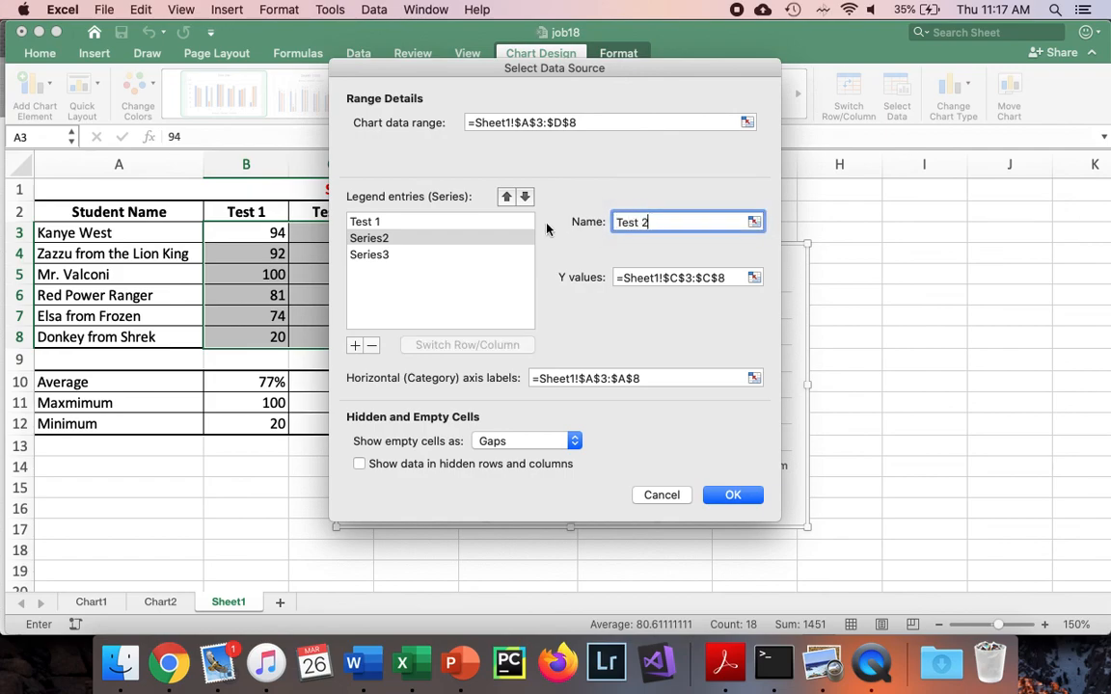
pyautogui.write('est 2')
pyautogui.click(447, 240)
pyautogui.click(446, 254)
pyautogui.click(647, 225)
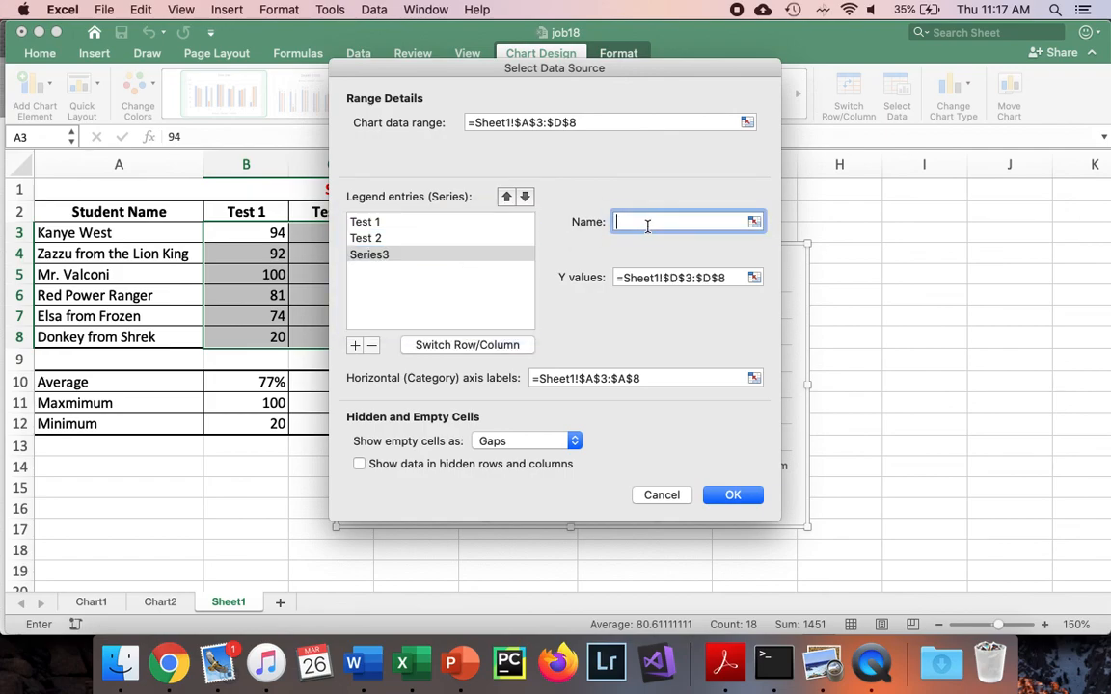
pyautogui.write('Test 3')
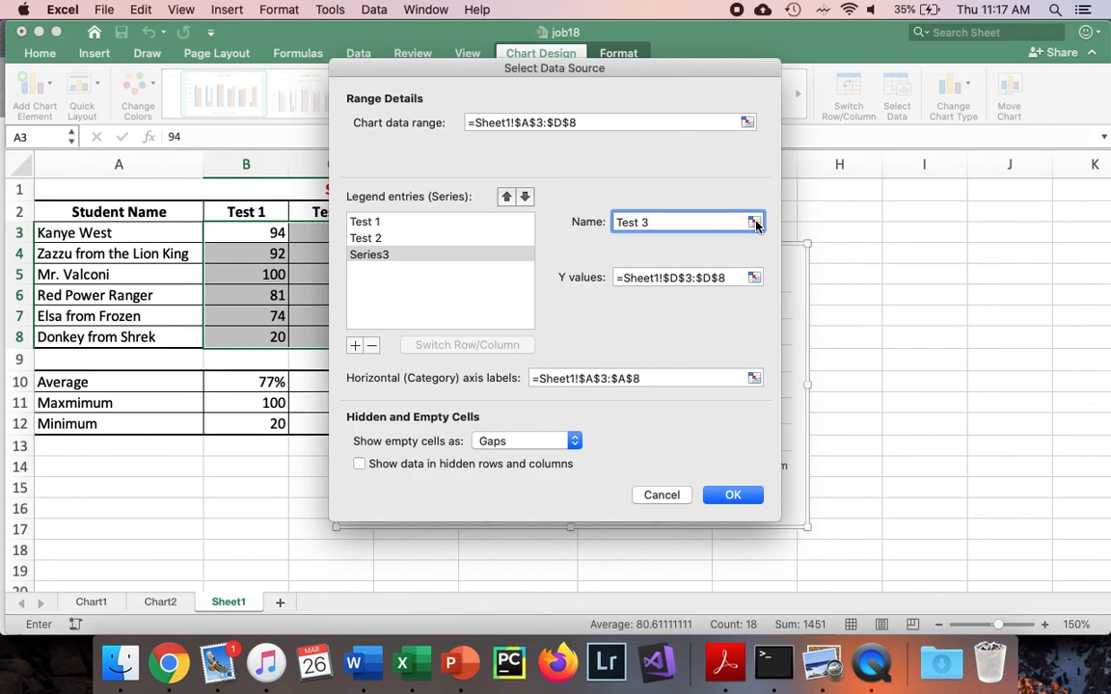
pyautogui.click(724, 496)
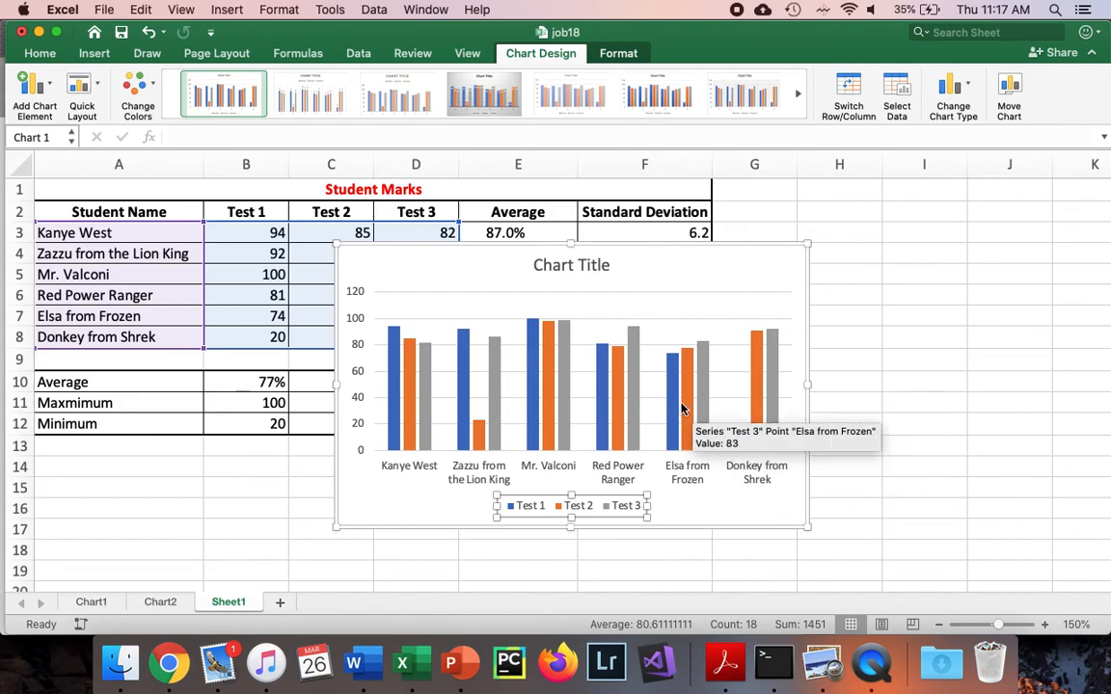
# Add a primary horizontal axis title to the chart with the text Student
pyautogui.click(466, 273)
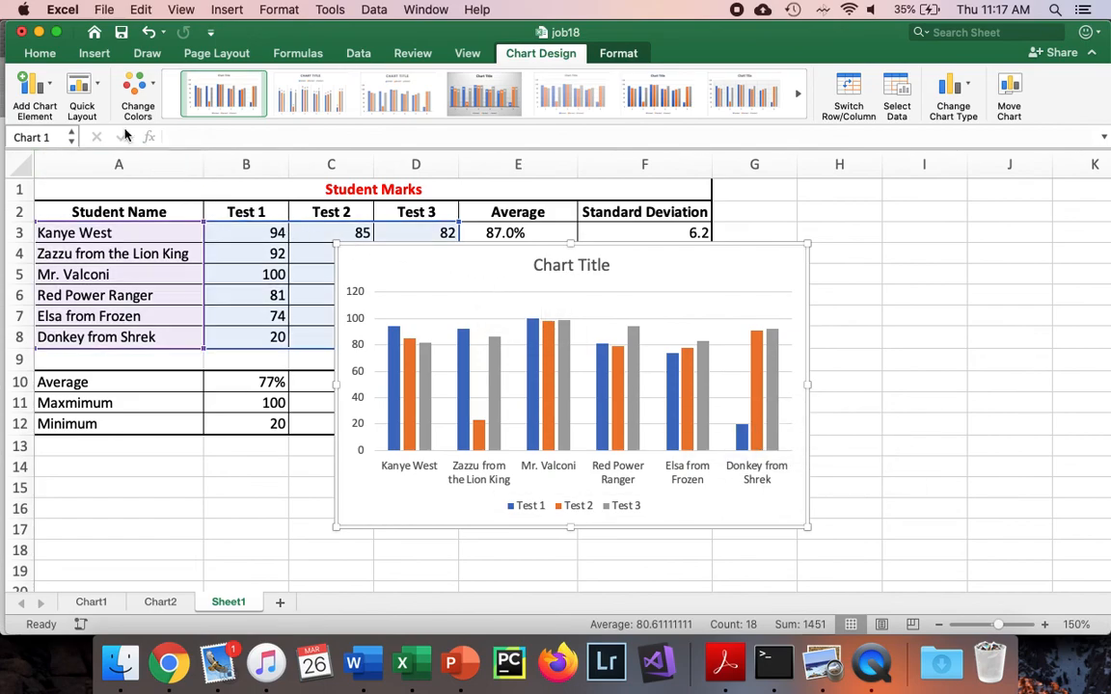
pyautogui.click(35, 85)
pyautogui.moveTo(60, 117)
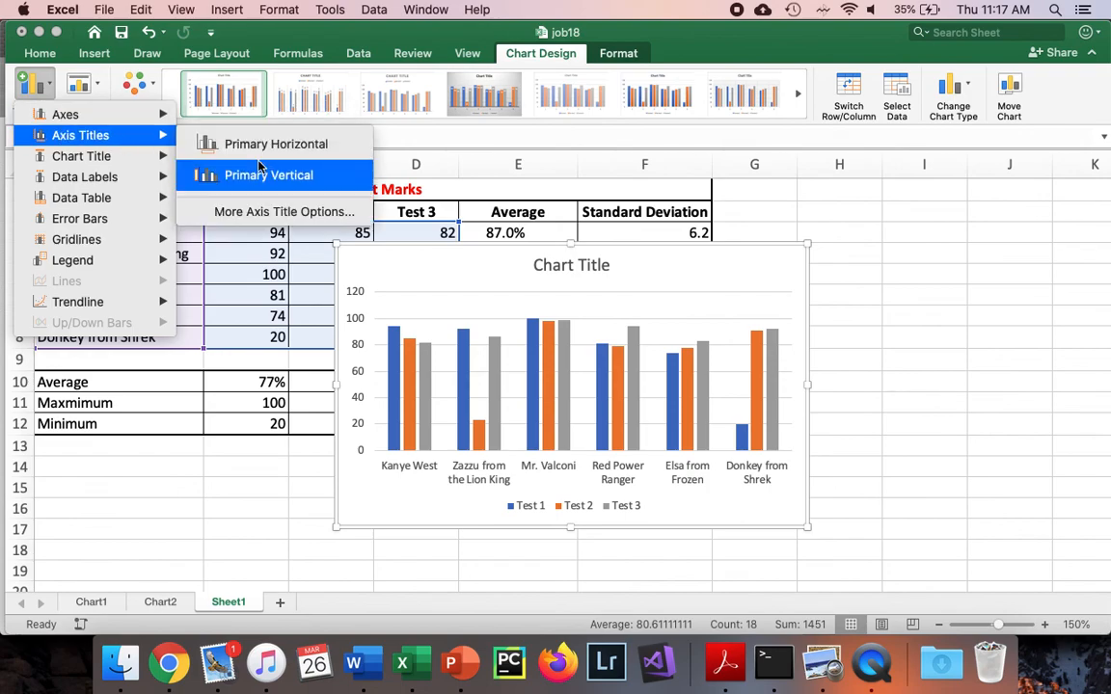
pyautogui.click(273, 142)
pyautogui.write('STuden')
pyautogui.press('BackSpace')
pyautogui.press('BackSpace')
pyautogui.press('BackSpace')
pyautogui.press('BackSpace')
pyautogui.press('BackSpace')
pyautogui.write('tudent')
pyautogui.press('Delete')
pyautogui.press('Delete')
pyautogui.press('Delete')
pyautogui.press('Delete')
pyautogui.press('Delete')
pyautogui.press('Delete')
pyautogui.press('Delete')
pyautogui.press('Delete')
pyautogui.press('Delete')
pyautogui.press('Delete')
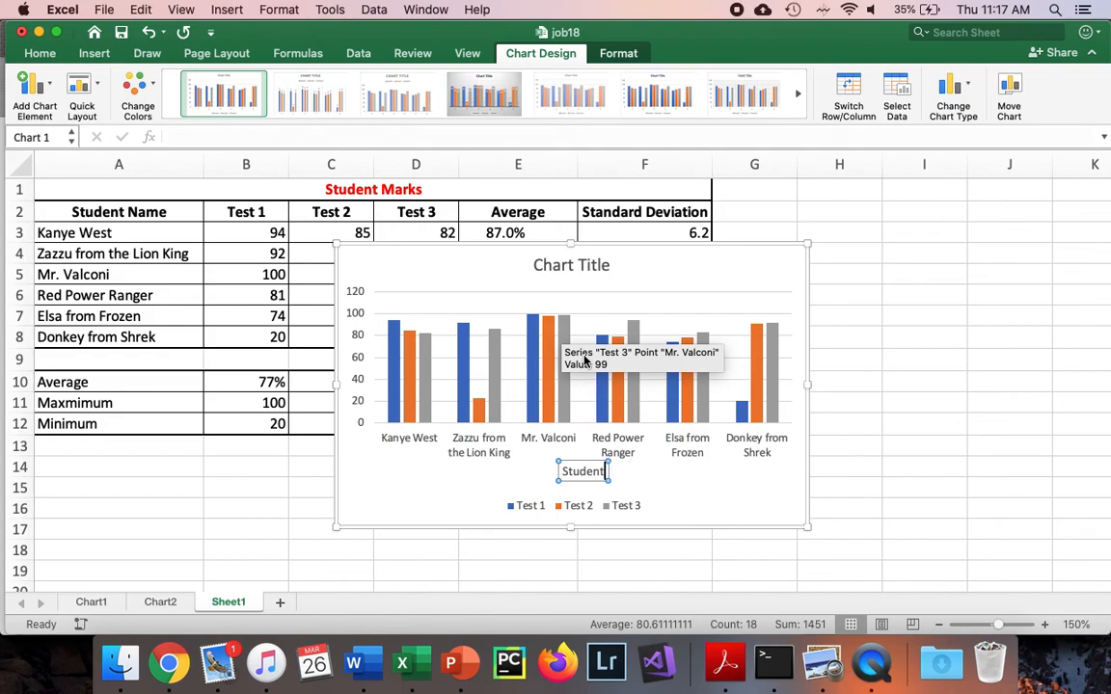
# Add a primary vertical axis title to the chart with the text Mark (%)
pyautogui.click(32, 85)
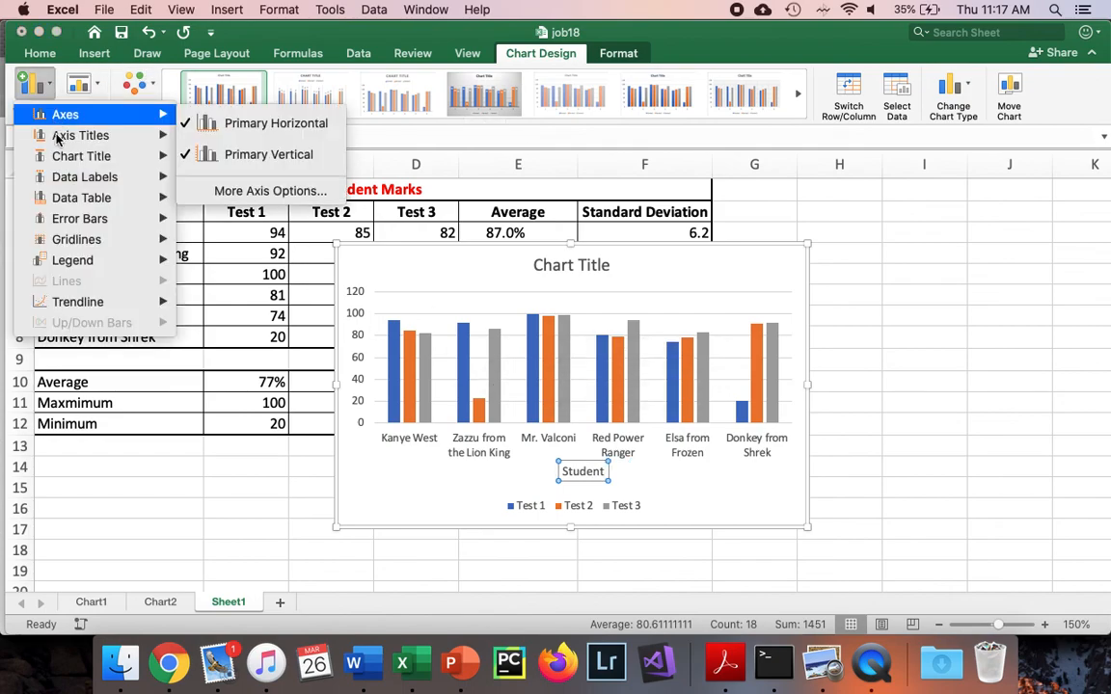
pyautogui.moveTo(58, 136)
pyautogui.click(207, 173)
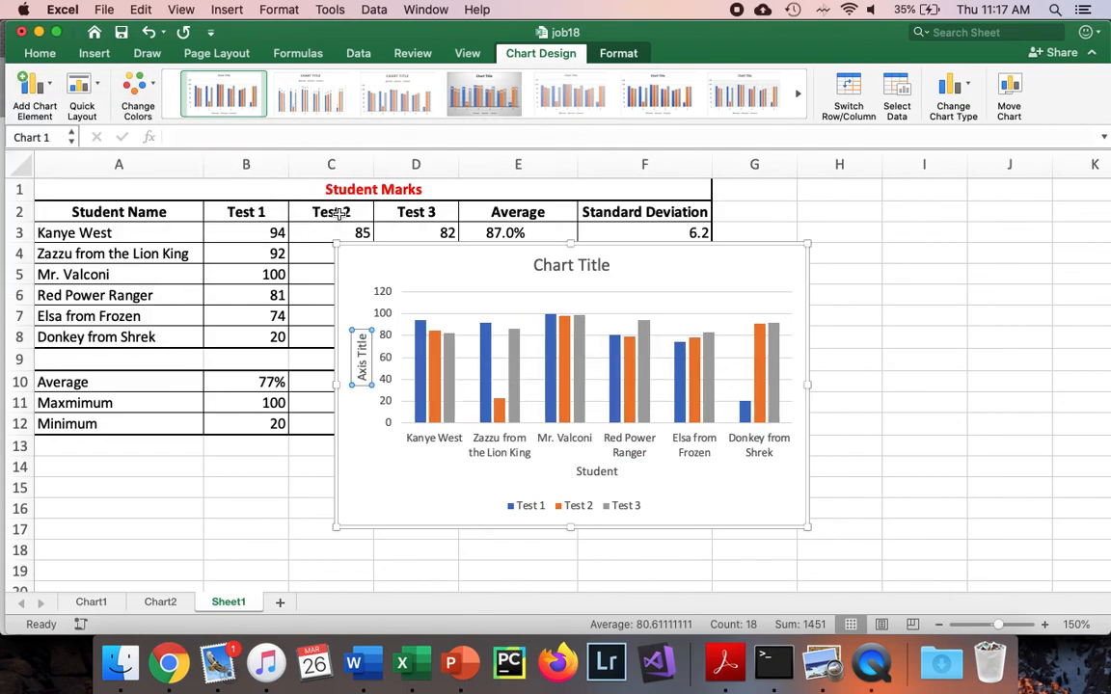
pyautogui.write('M')
pyautogui.press('super+a')
pyautogui.write('Mark (%)')
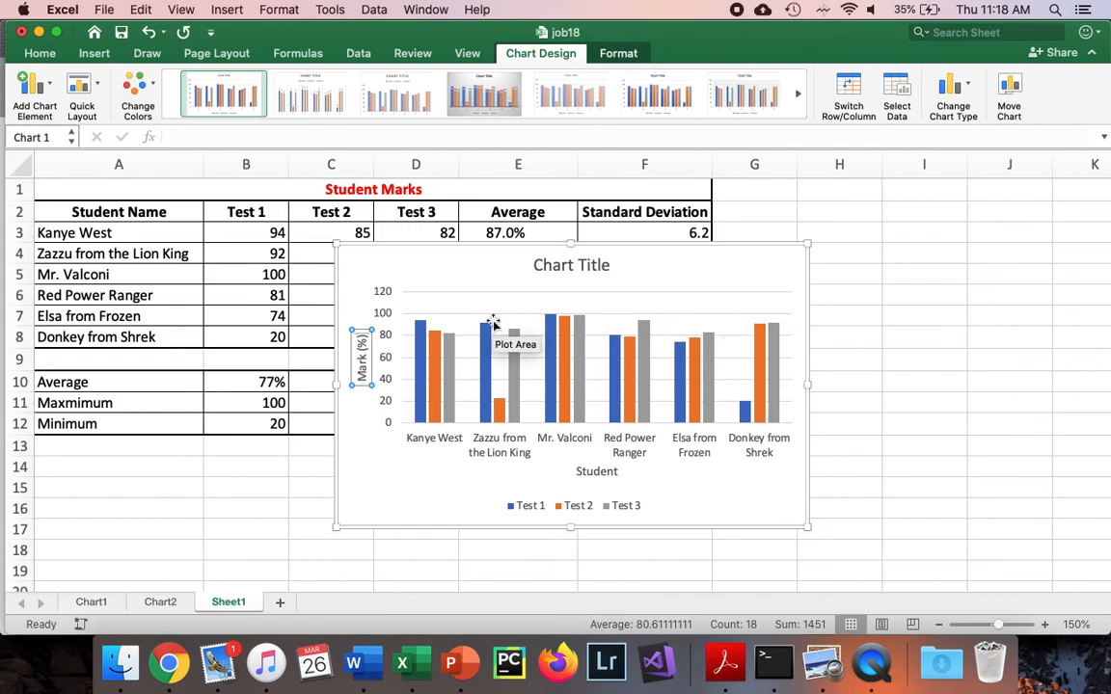
# Check the example graph in the Word document and set the Excel chart's vertical axis maximum to 100
pyautogui.press('super+Tab')
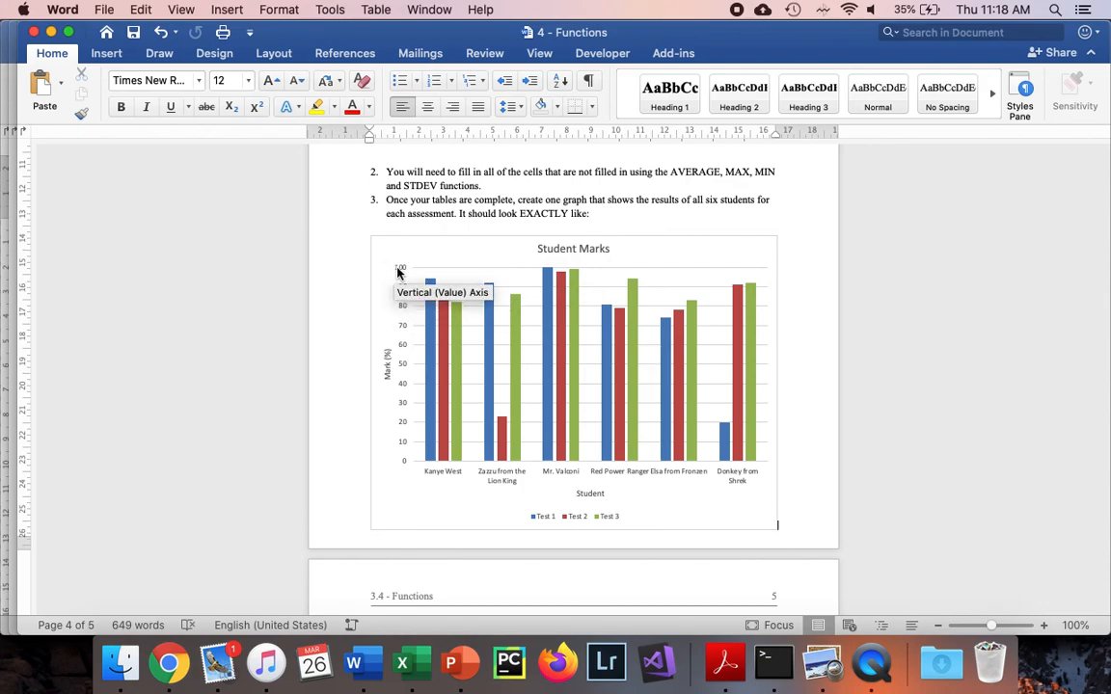
pyautogui.press('super+Tab')
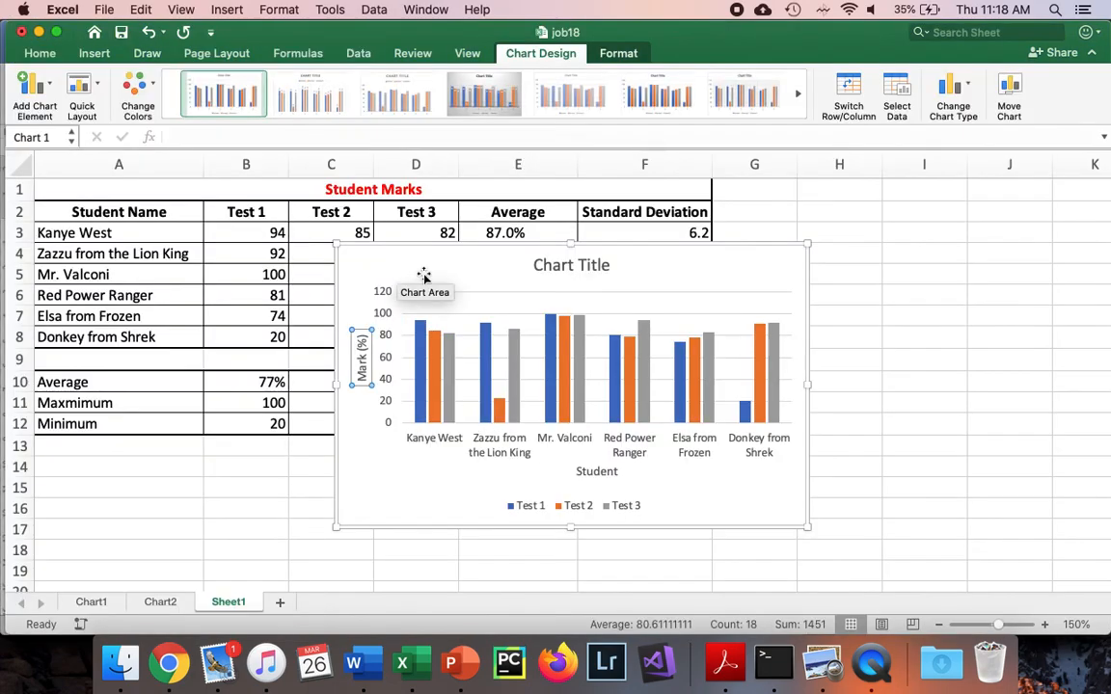
pyautogui.click(381, 298)
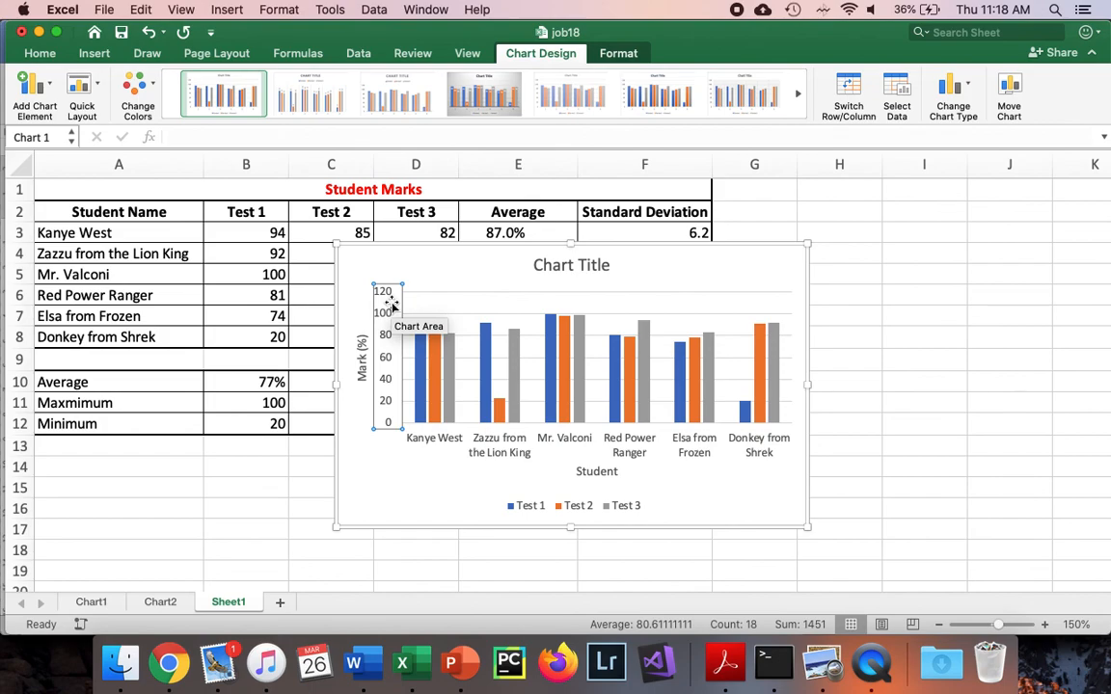
pyautogui.rightClick(393, 305)
pyautogui.click(384, 304)
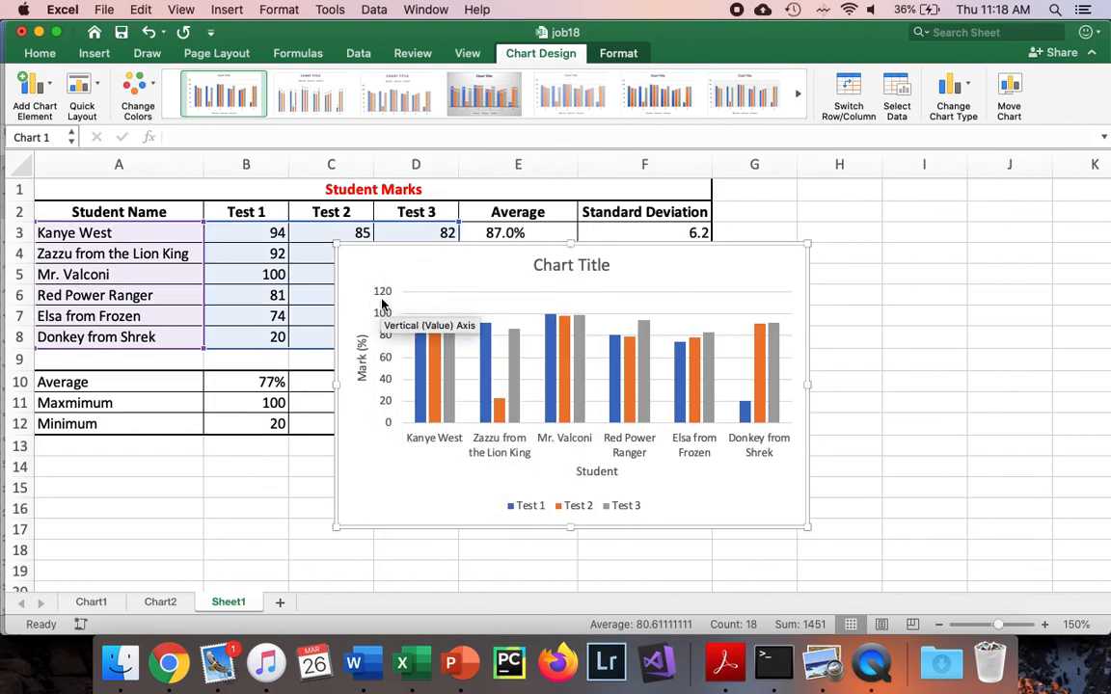
pyautogui.rightClick(382, 304)
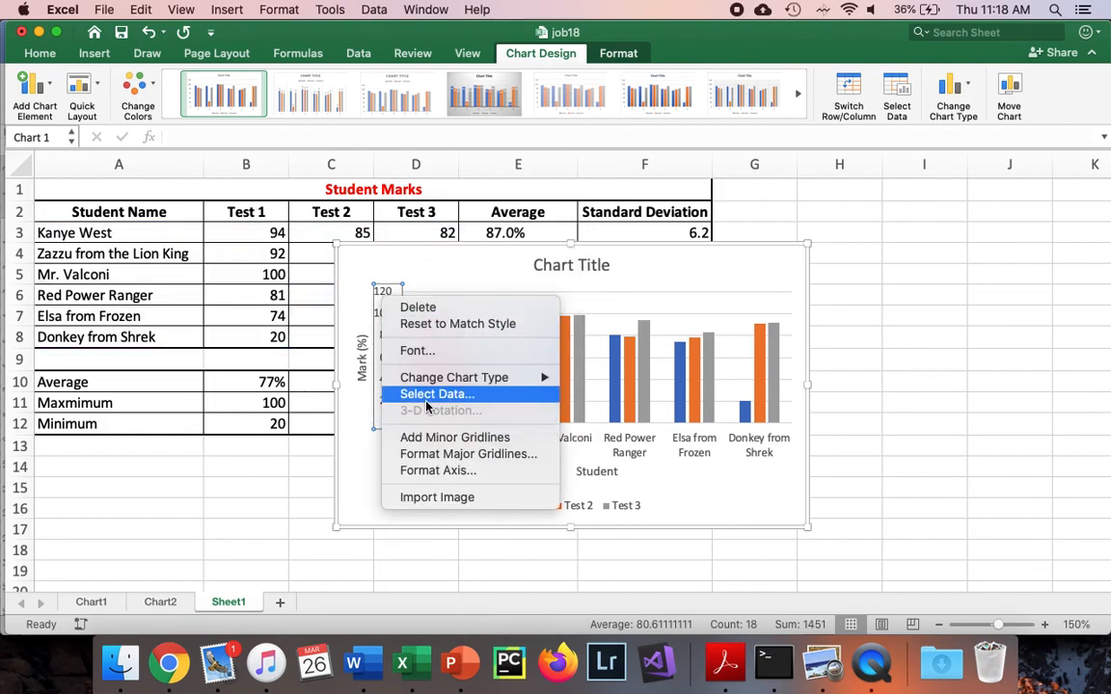
pyautogui.click(454, 471)
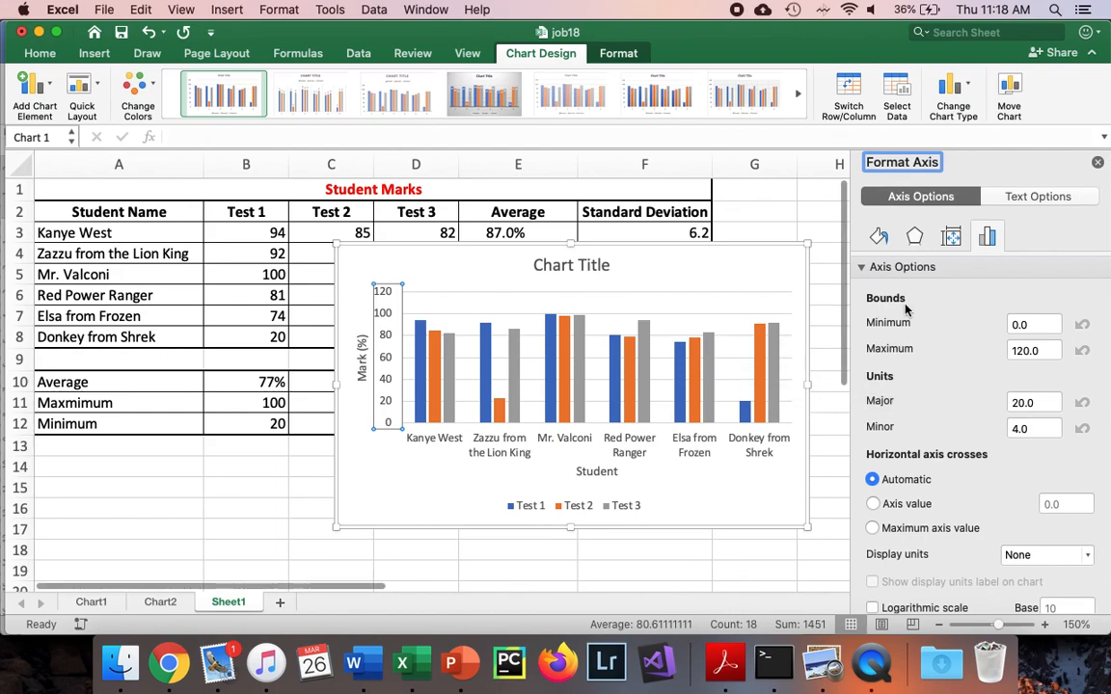
pyautogui.click(1024, 350)
pyautogui.press('BackSpace')
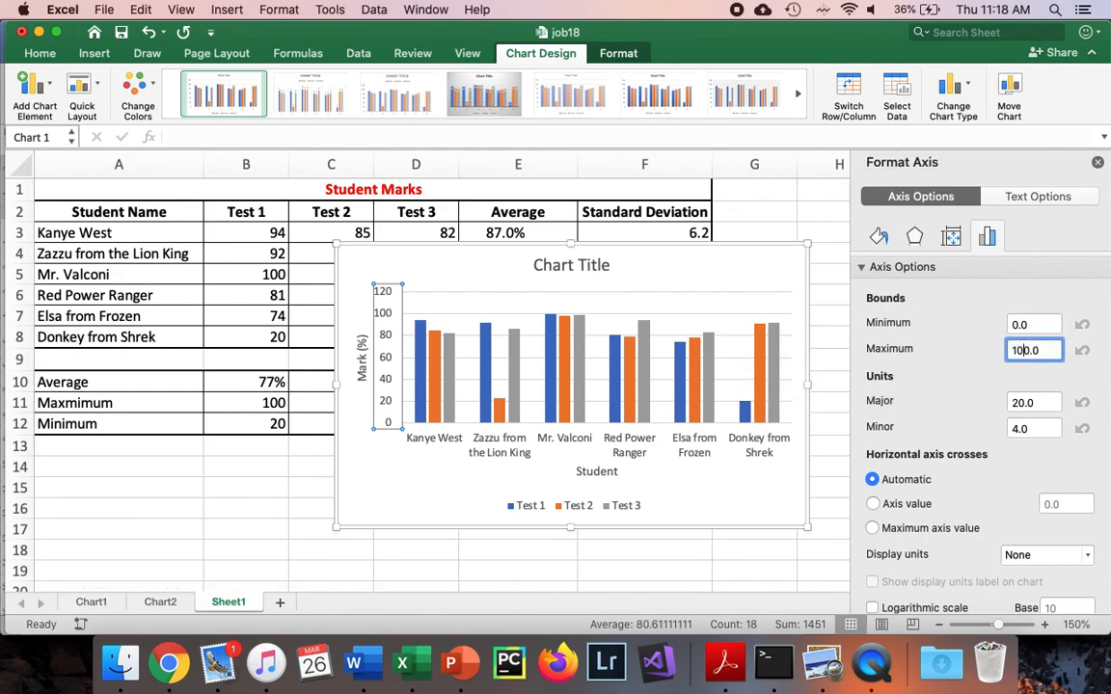
pyautogui.write('0')
pyautogui.press('Return')
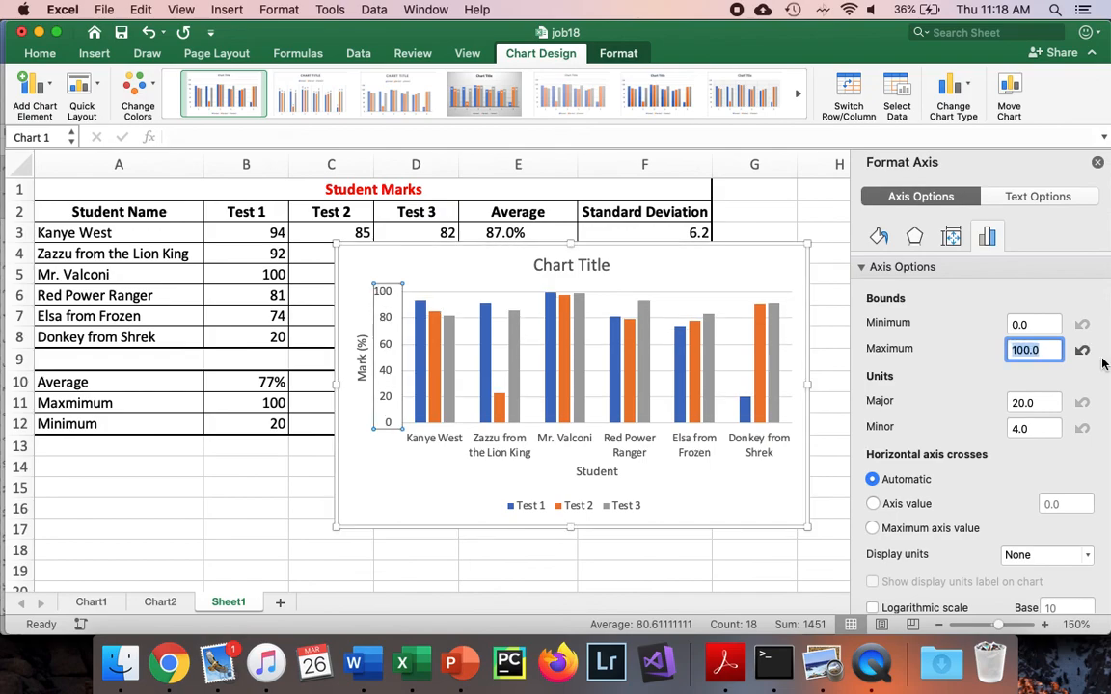
# Change the chart title to Student Marks and close the chart formatting options
pyautogui.click(577, 266)
pyautogui.tripleClick(582, 266)
pyautogui.write('Student')
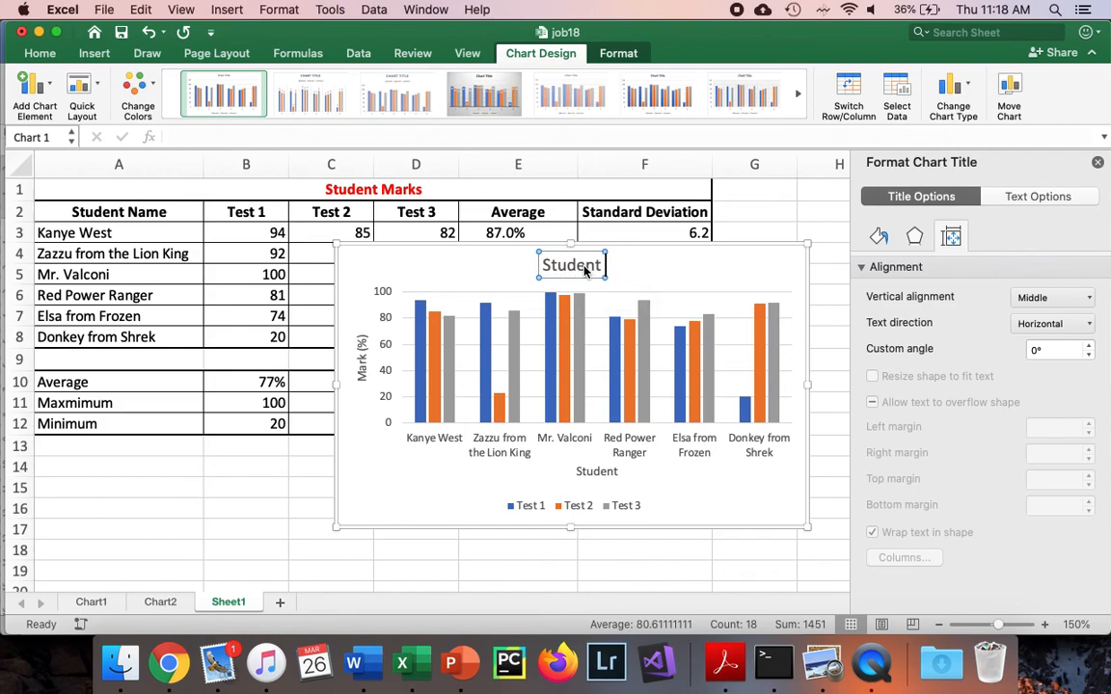
pyautogui.write(' Marks')
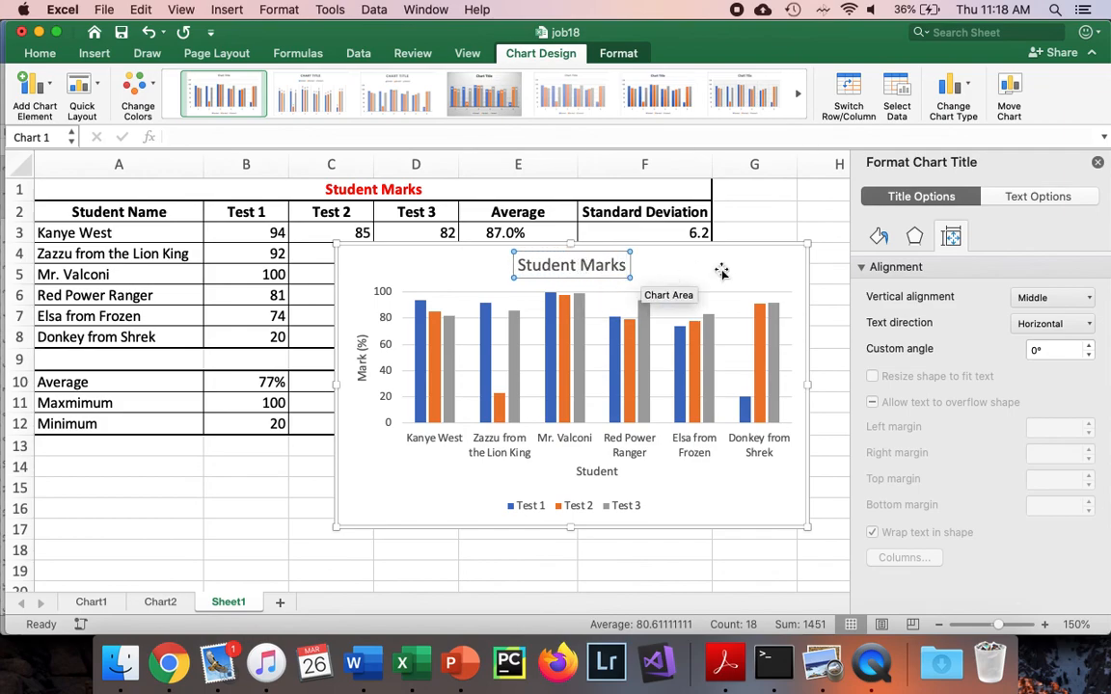
pyautogui.click(834, 259)
pyautogui.click(1097, 162)
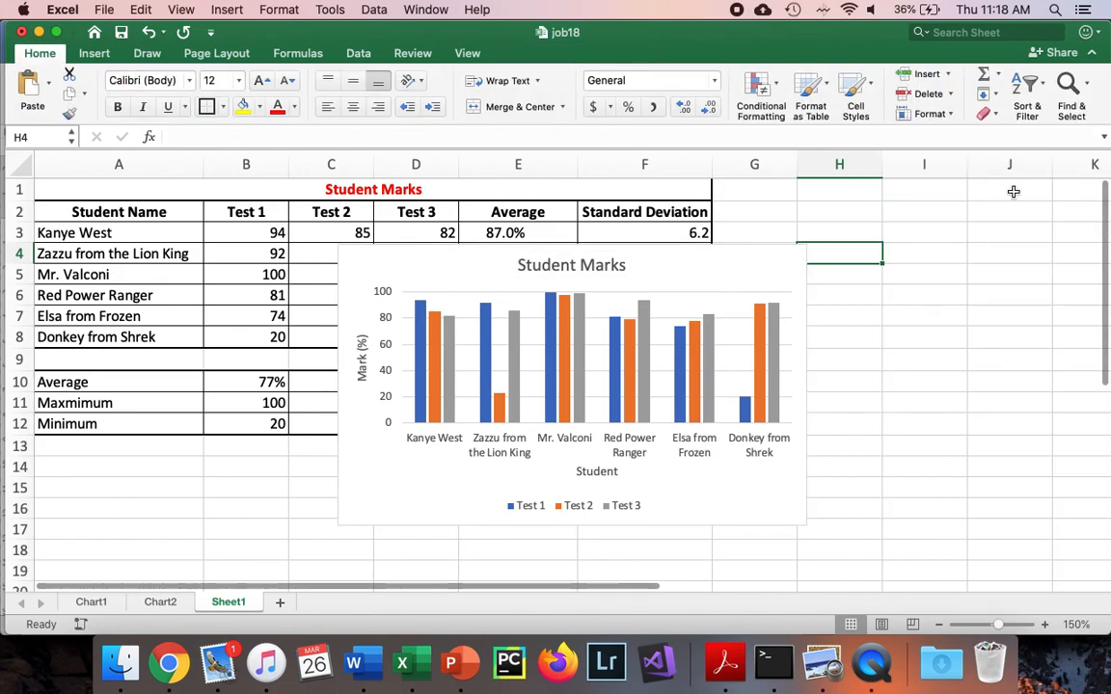
pyautogui.click(912, 337)
# Recheck the example graph in the Word document and move the Excel chart to a new sheet named Student Marks
pyautogui.press('super+Tab')
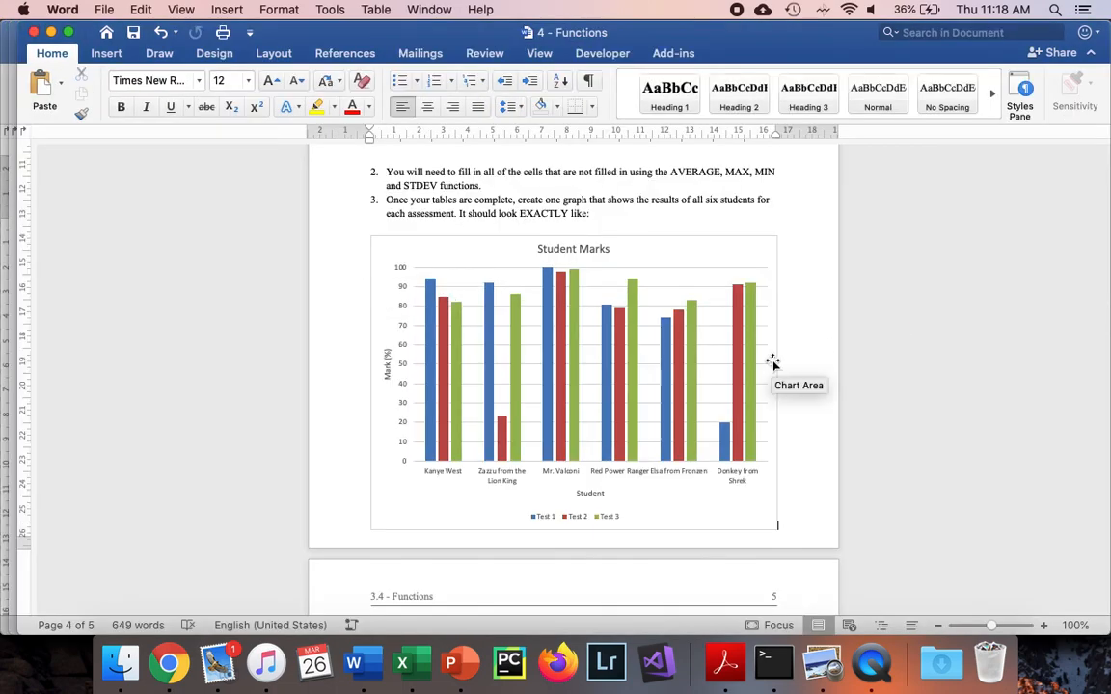
pyautogui.scroll(-1, 773, 364)
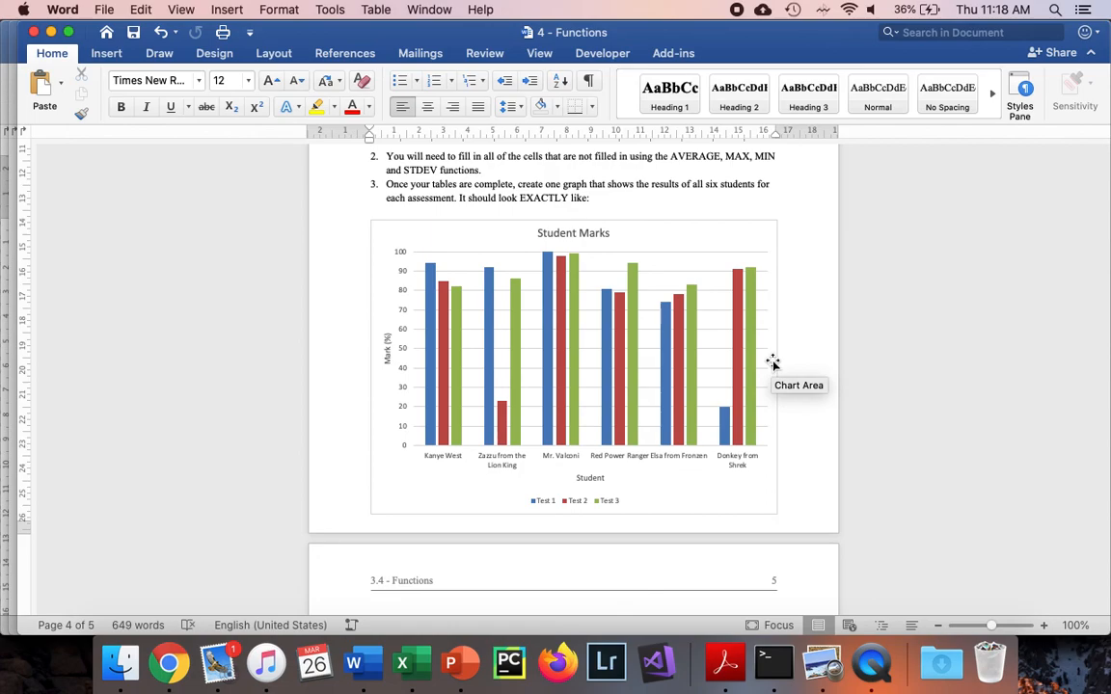
pyautogui.scroll(-5, 772, 363)
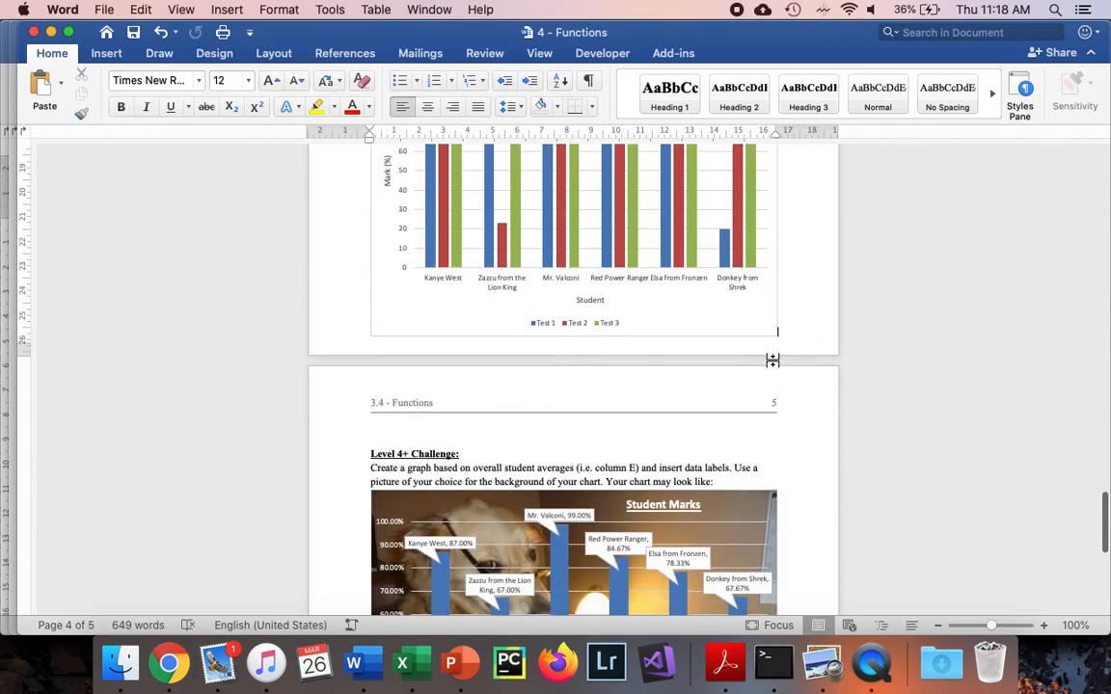
pyautogui.scroll(5, 773, 360)
pyautogui.press('super+Tab')
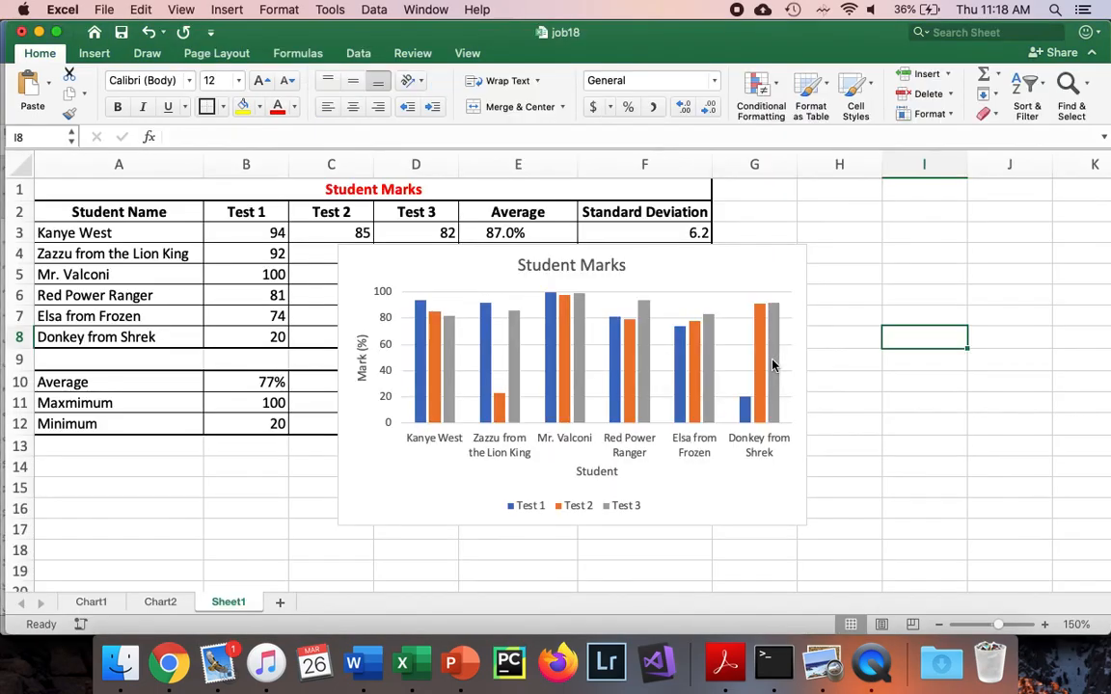
pyautogui.click(751, 274)
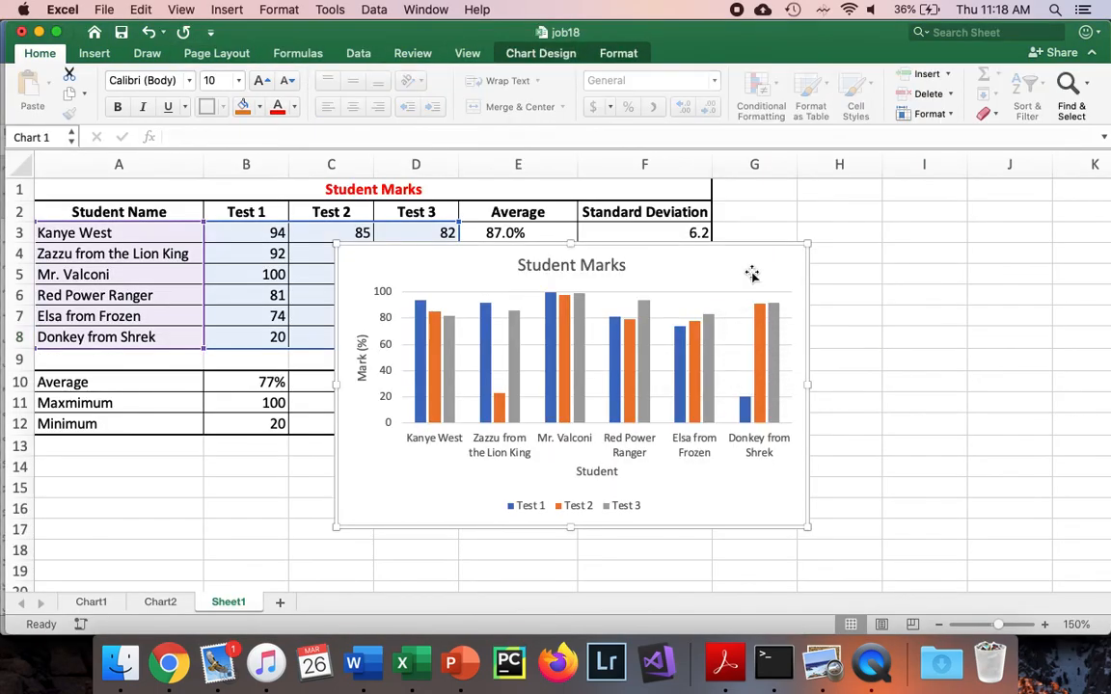
pyautogui.rightClick(752, 275)
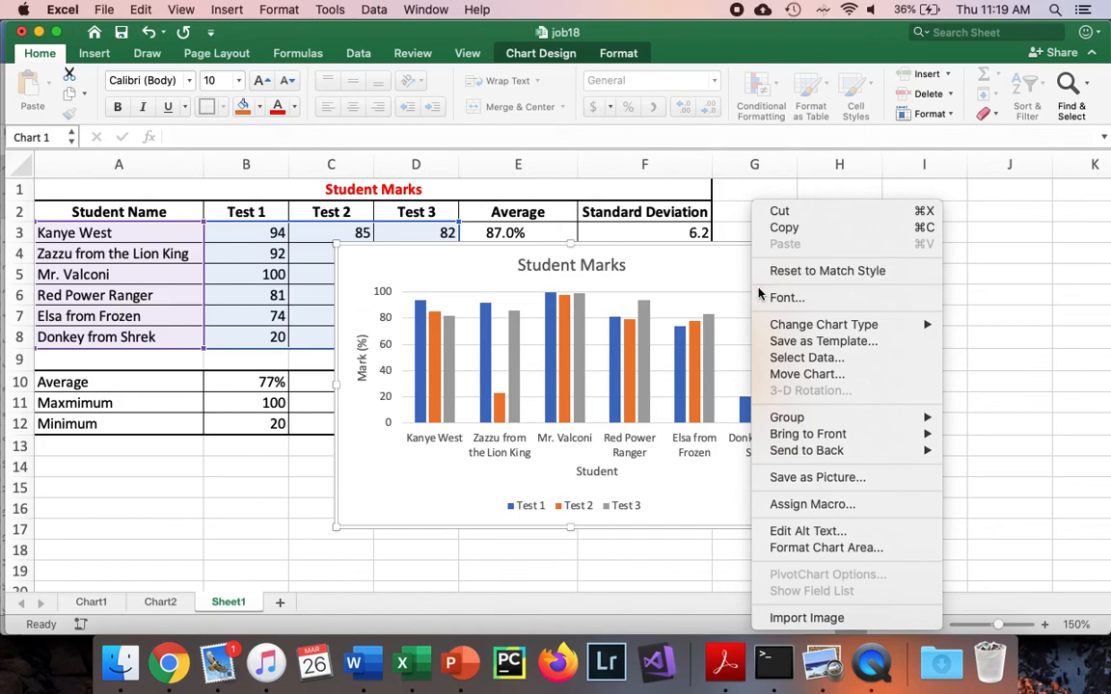
pyautogui.click(797, 374)
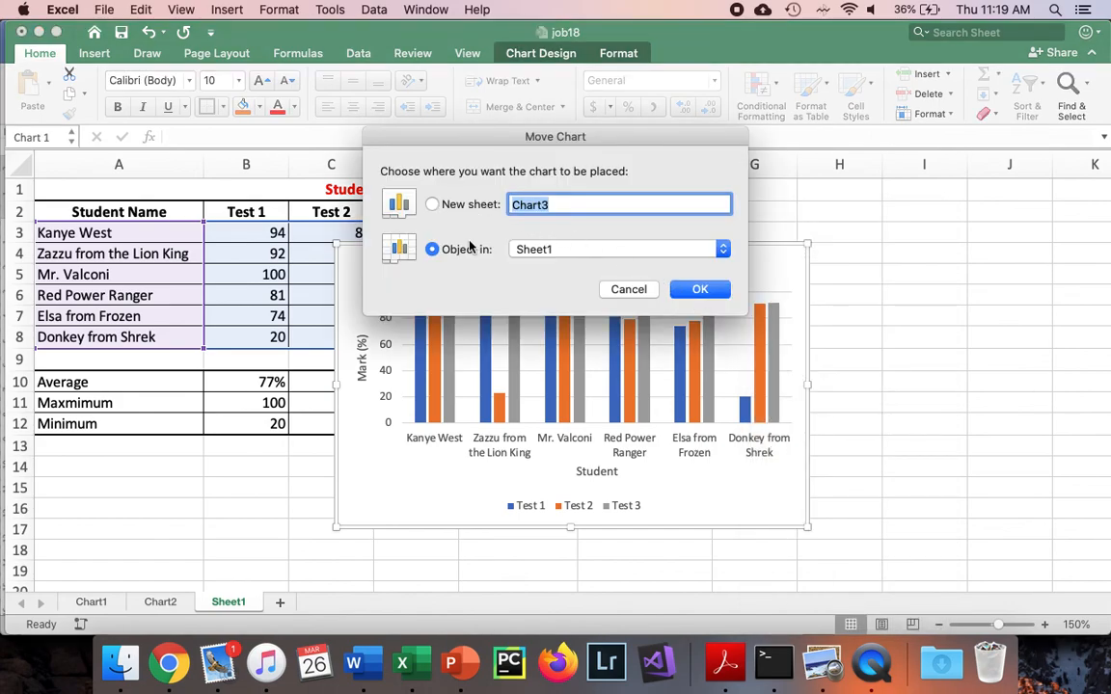
pyautogui.click(473, 211)
pyautogui.write('Student Mark')
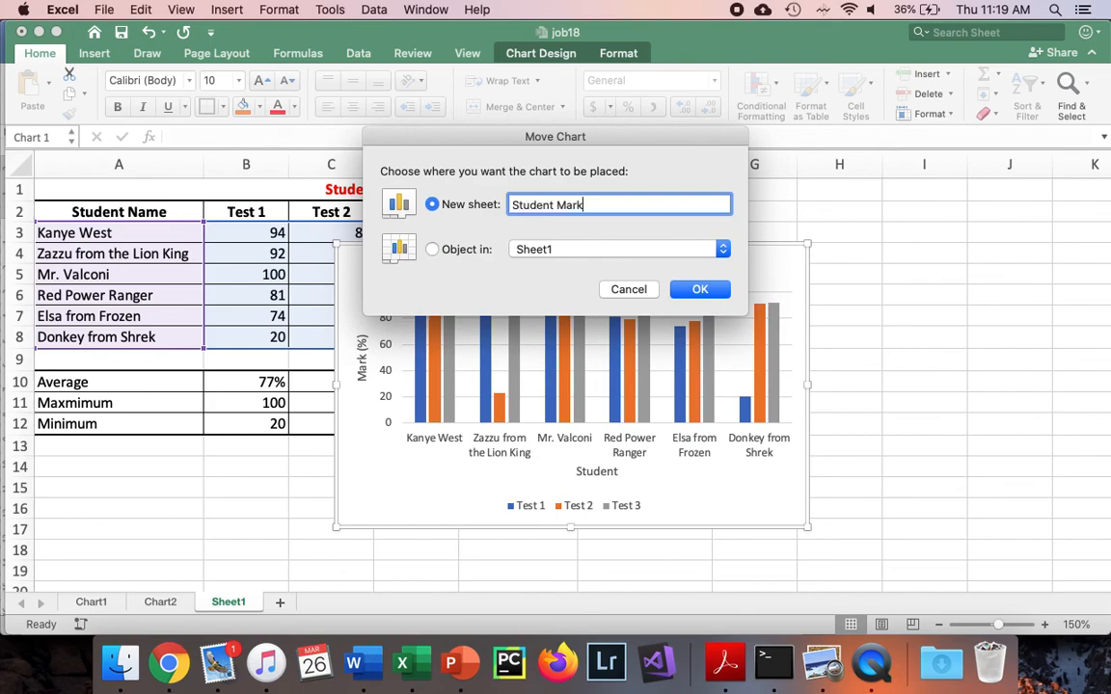
pyautogui.write('s')
pyautogui.press('Return')
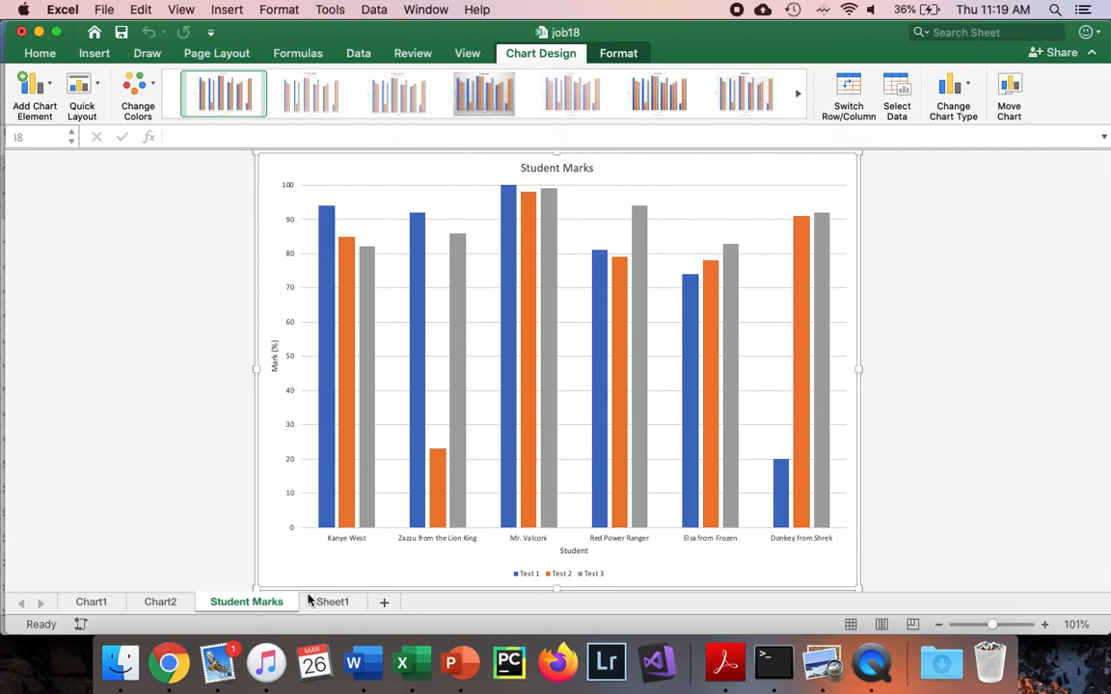
# Insert a 2-D clustered column chart on Sheet1 from the students' Average column, range E2:E8 including the heading
pyautogui.click(344, 603)
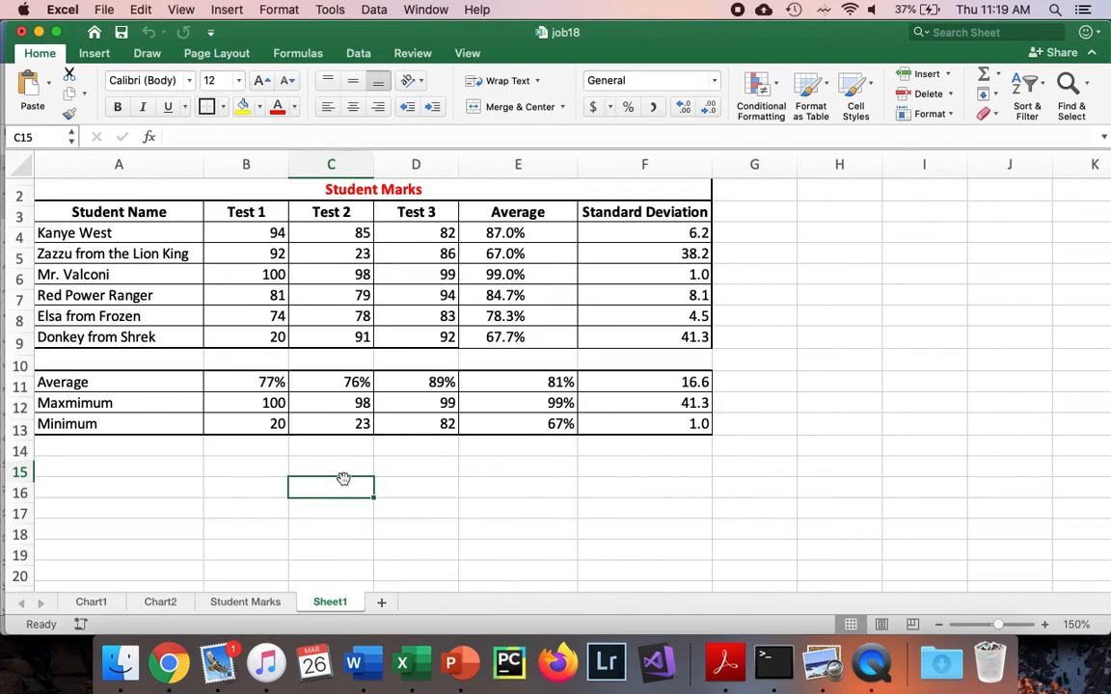
pyautogui.click(545, 239)
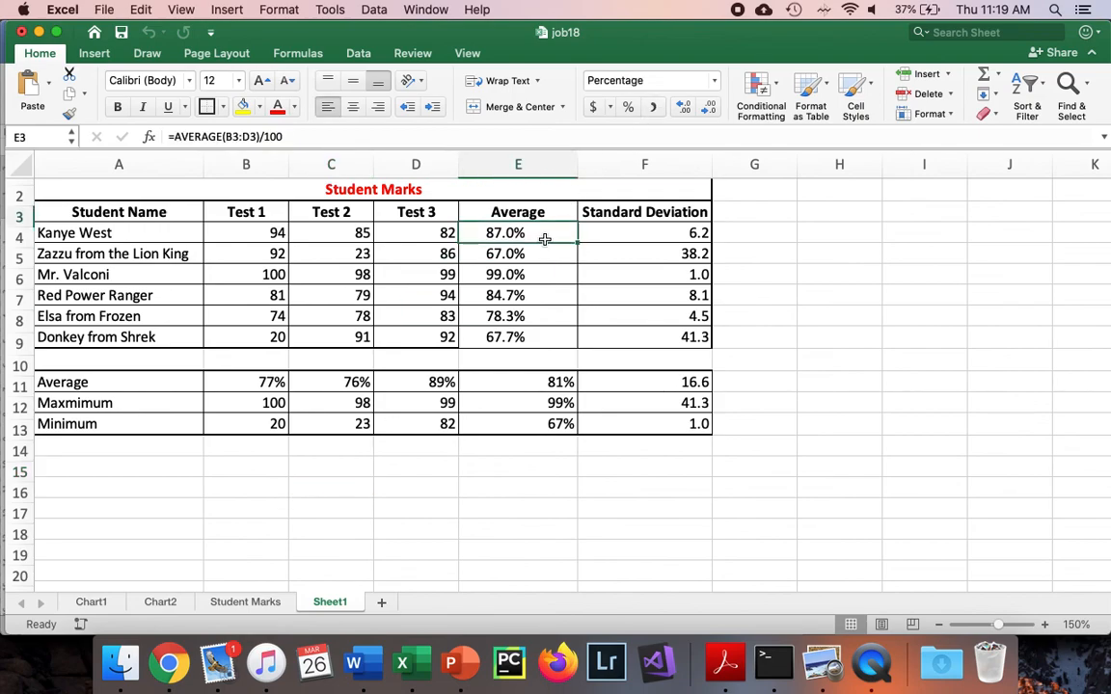
pyautogui.moveTo(545, 239); pyautogui.dragTo(538, 333)
pyautogui.click(538, 216)
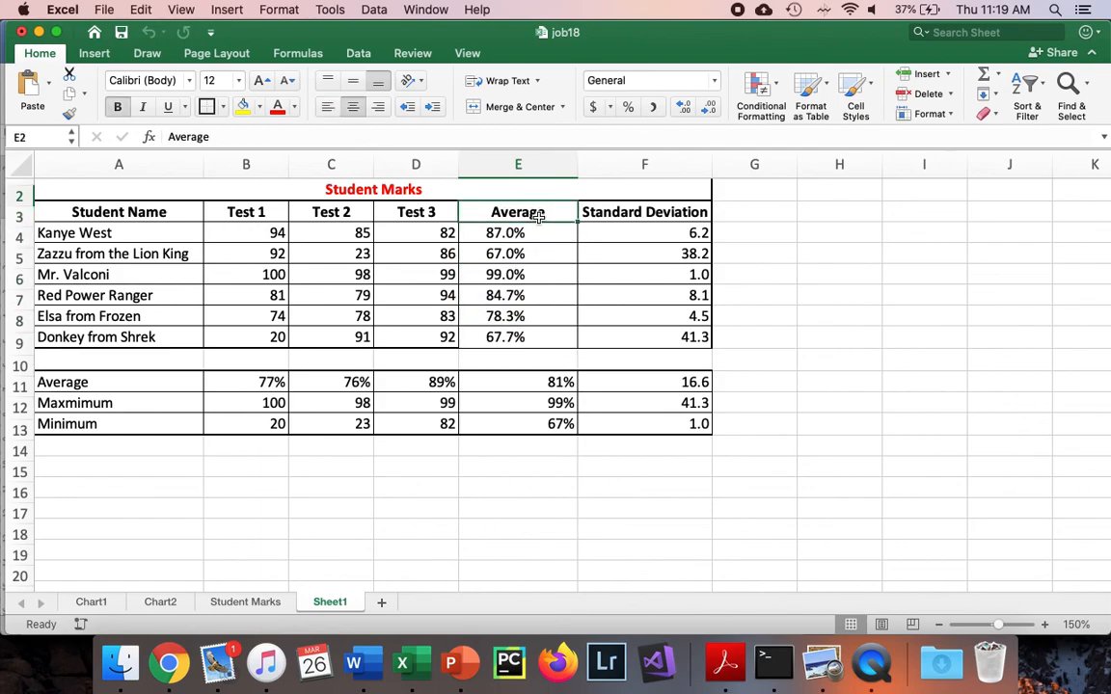
pyautogui.moveTo(540, 214); pyautogui.dragTo(526, 337)
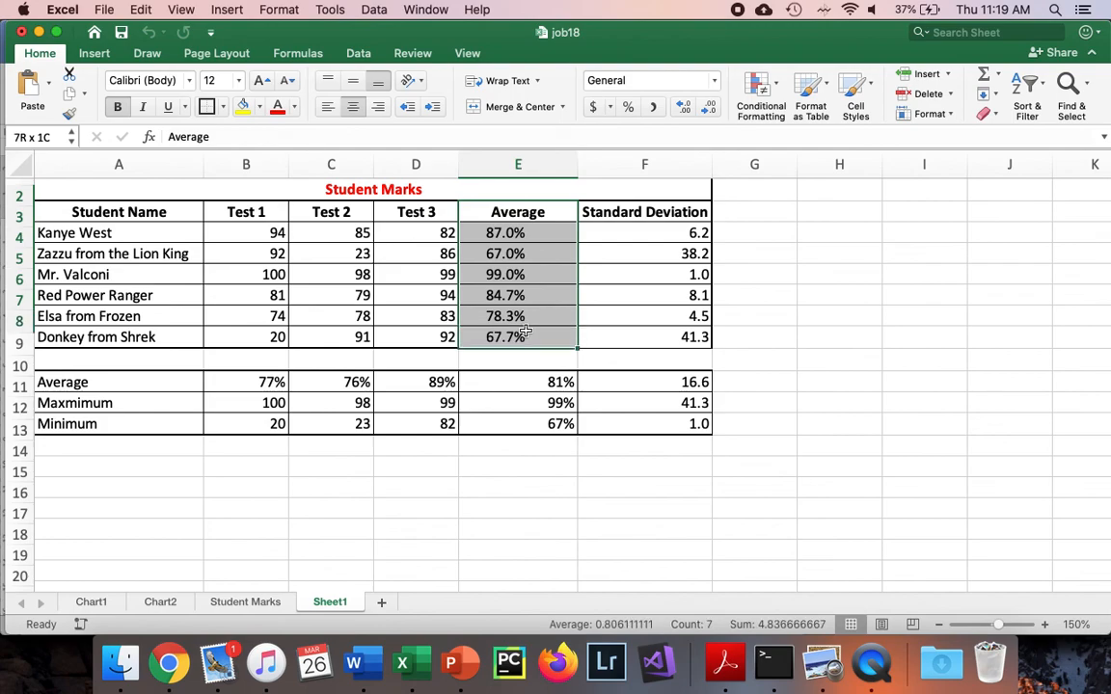
pyautogui.click(97, 53)
pyautogui.click(468, 77)
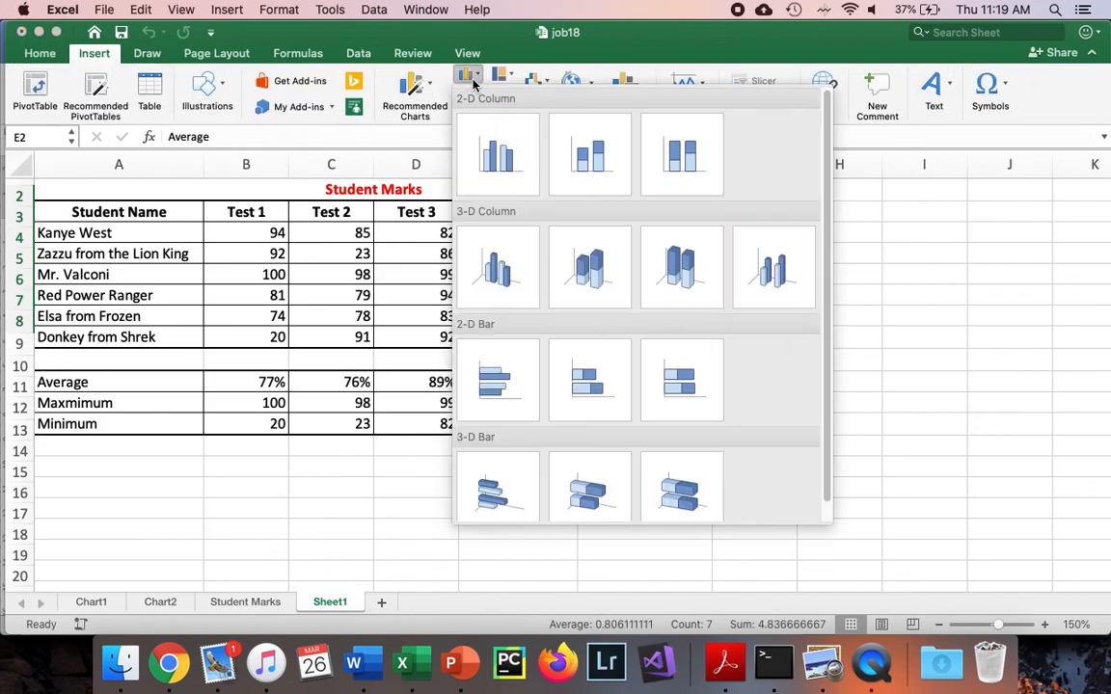
pyautogui.click(494, 143)
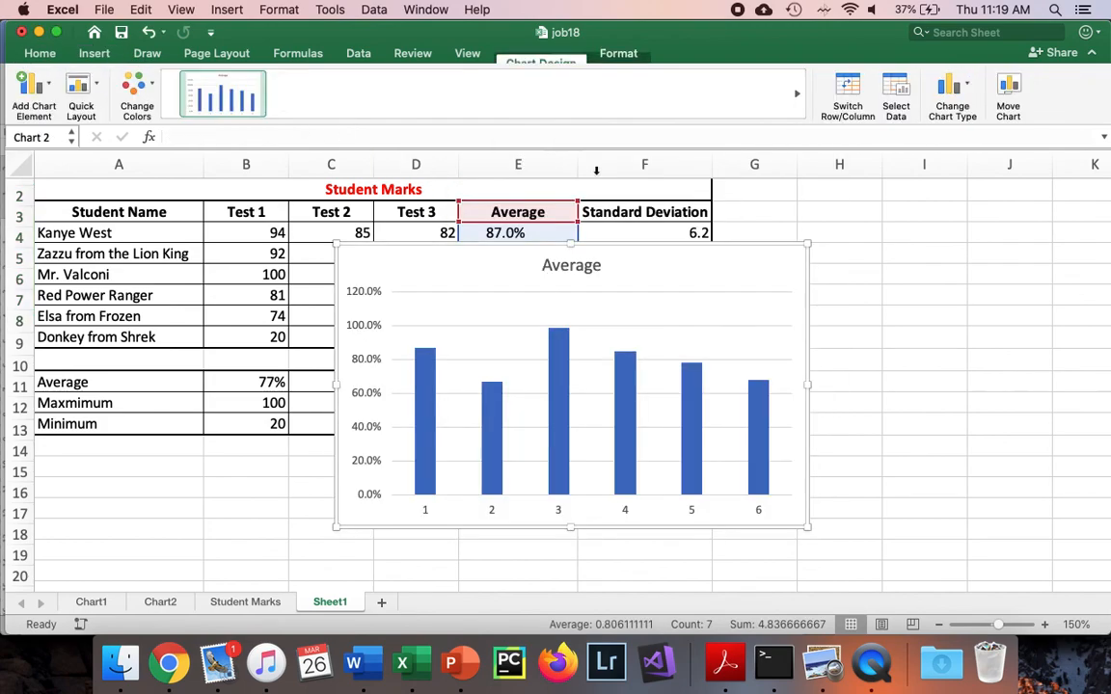
# Change the new averages chart's title to Student Averages
pyautogui.click(570, 270)
pyautogui.doubleClick(570, 271)
pyautogui.write('Student Averages')
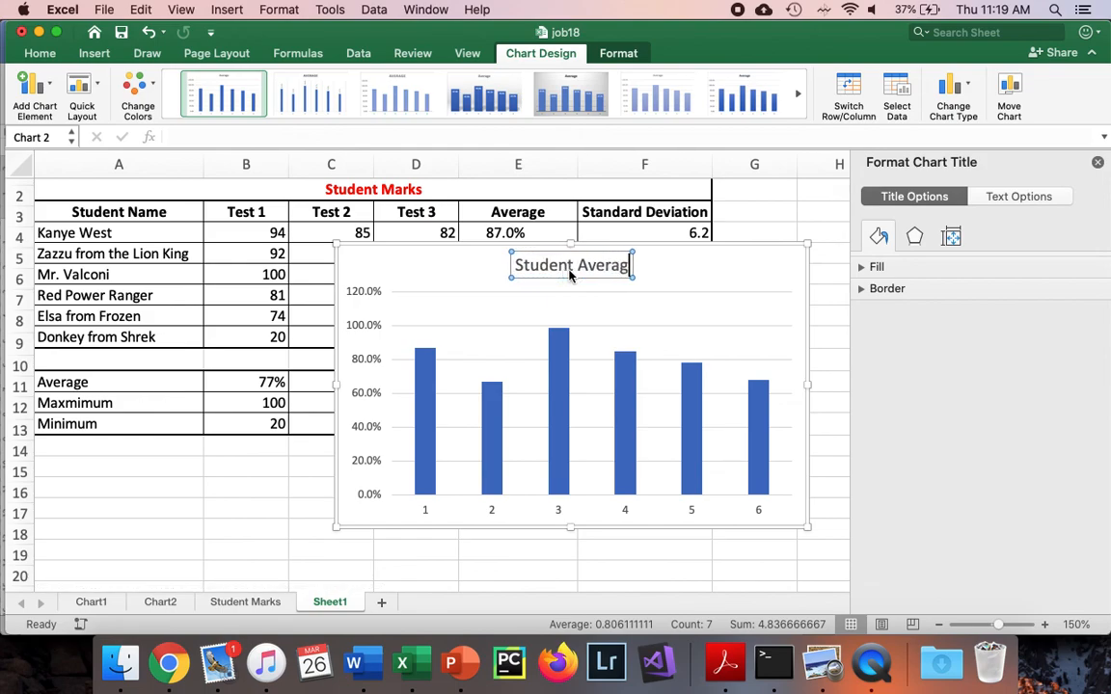
# Use the student names in A3:A8 as the averages chart's horizontal axis labels
pyautogui.click(559, 512)
pyautogui.rightClick(557, 516)
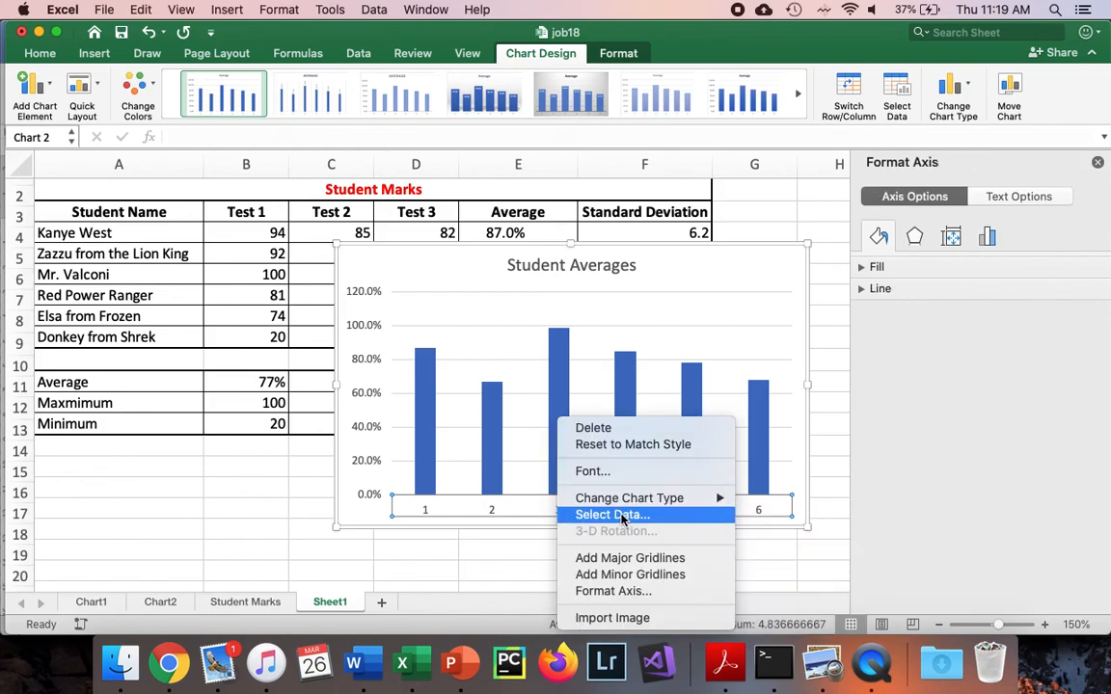
pyautogui.click(608, 515)
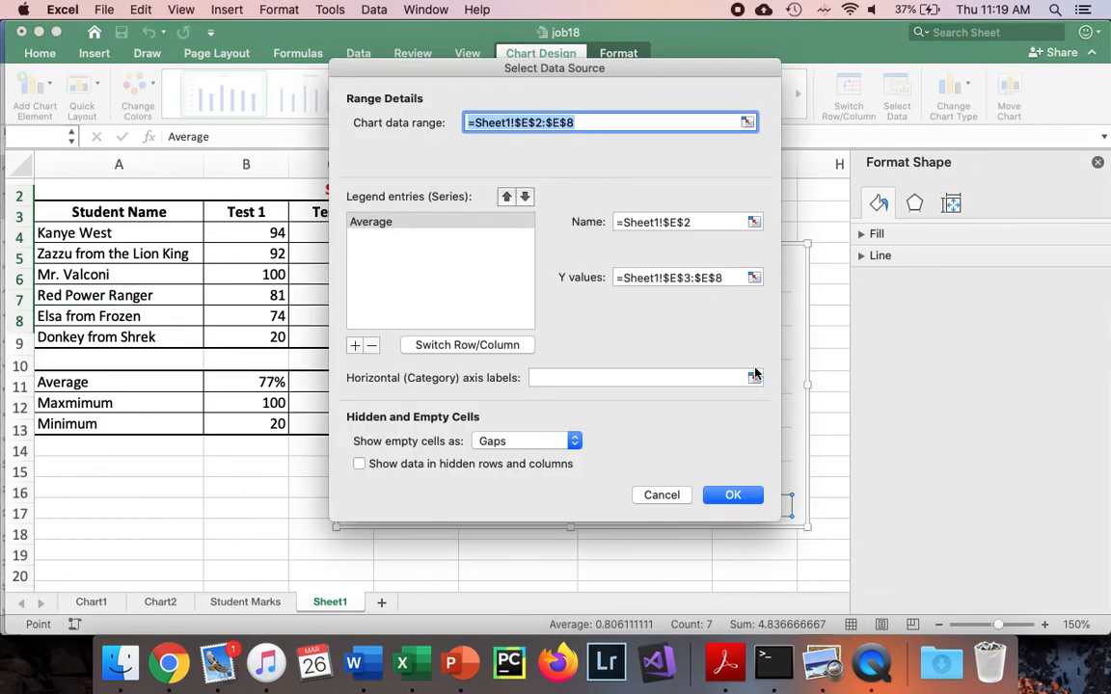
pyautogui.click(755, 377)
pyautogui.click(150, 239)
pyautogui.moveTo(147, 242); pyautogui.dragTo(150, 342)
pyautogui.press('Return')
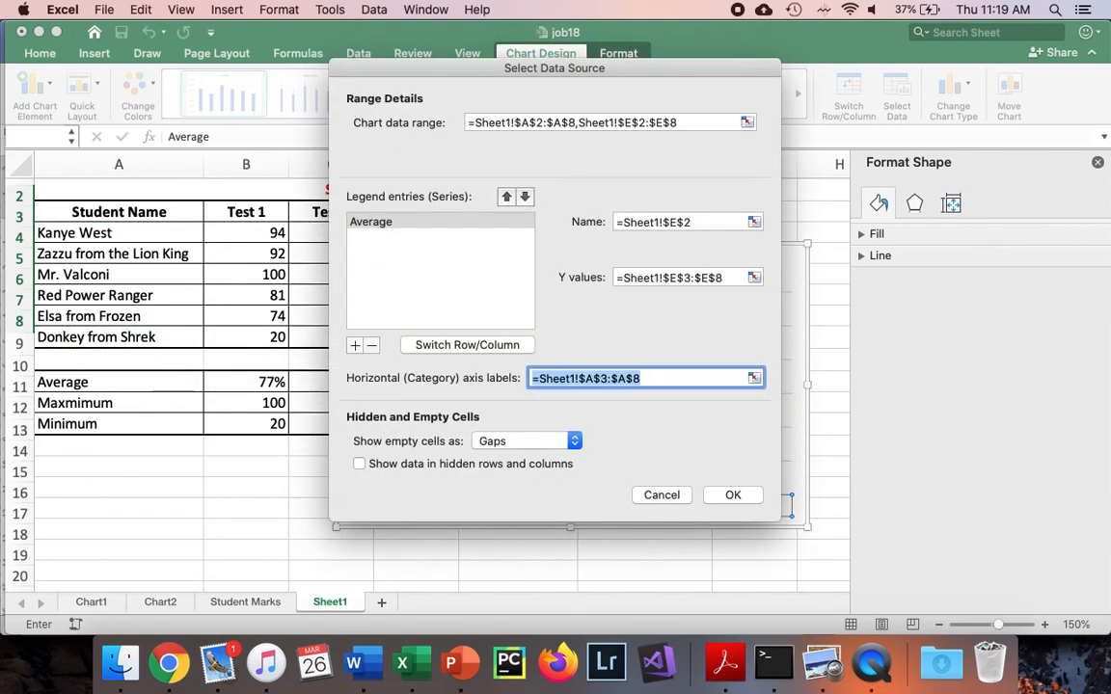
pyautogui.press('Return')
# Set the maximum bound of the averages chart's vertical axis to 1.0
pyautogui.click(365, 307)
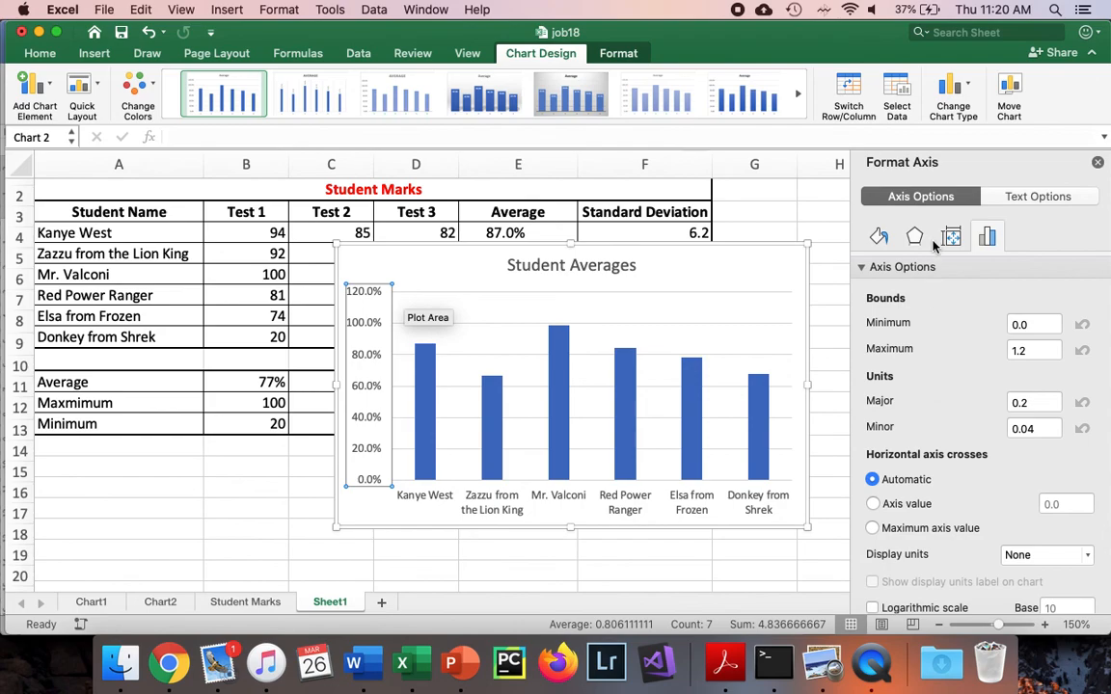
pyautogui.click(1058, 350)
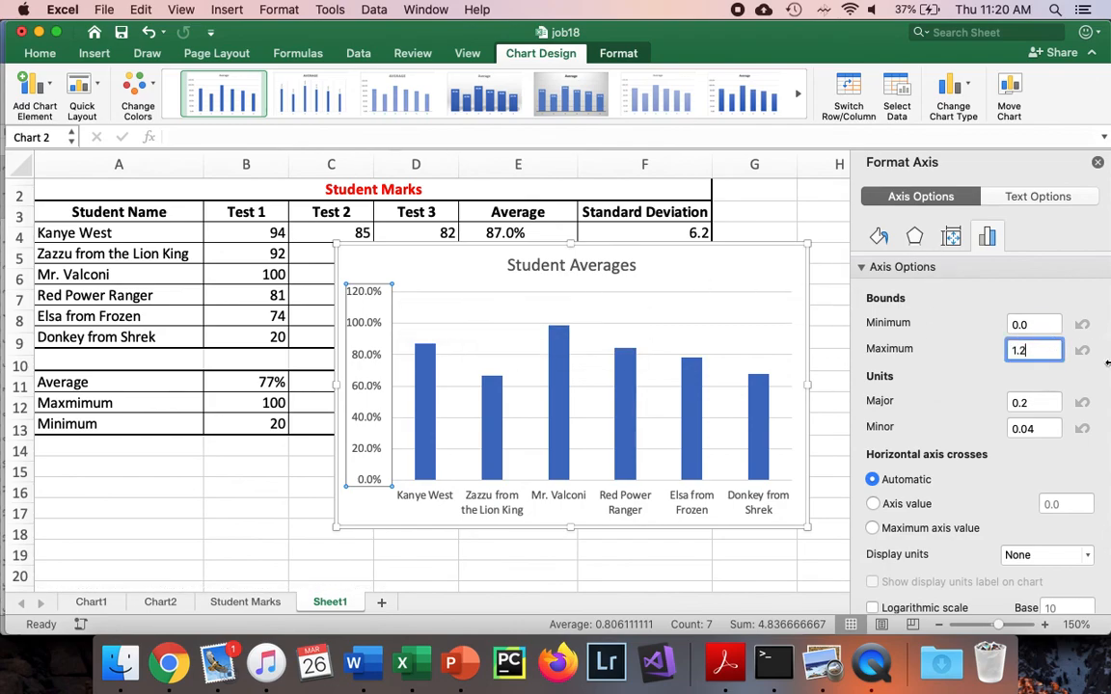
pyautogui.press('Return')
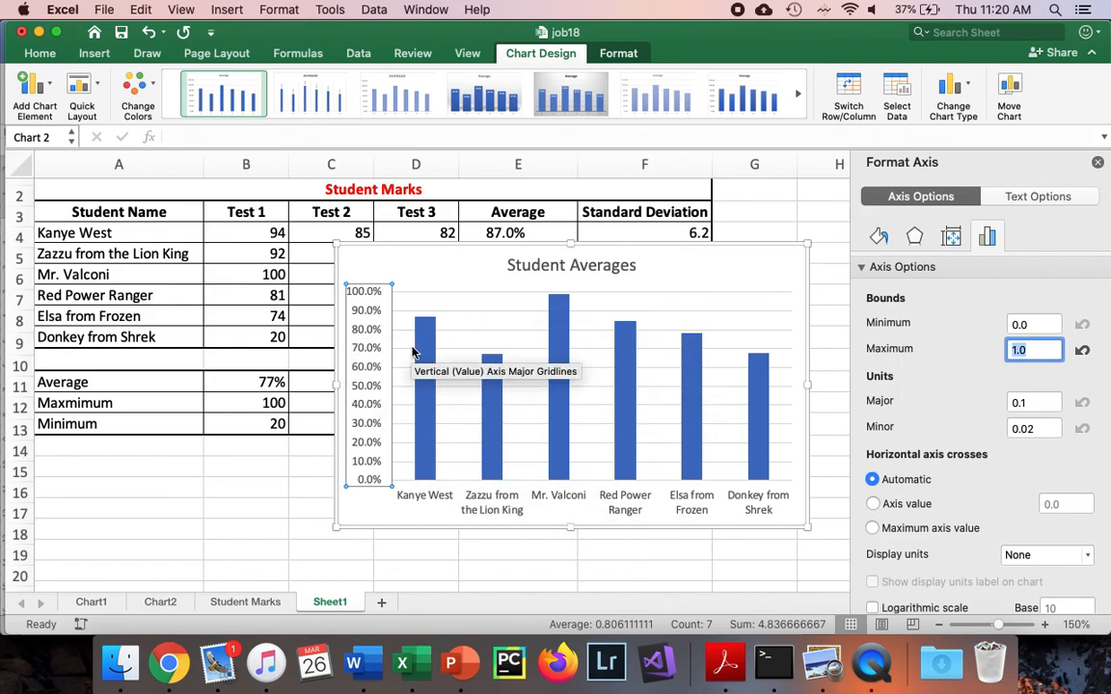
# Add a primary horizontal axis title to the averages chart with the text Student
pyautogui.click(35, 88)
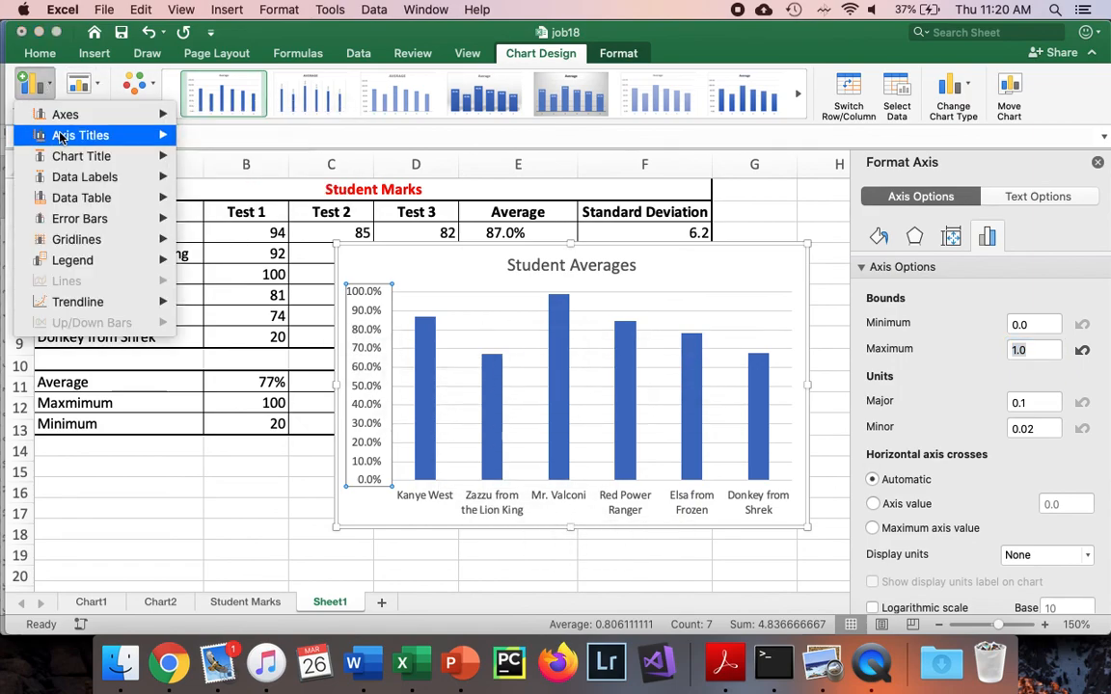
pyautogui.moveTo(60, 136)
pyautogui.click(281, 141)
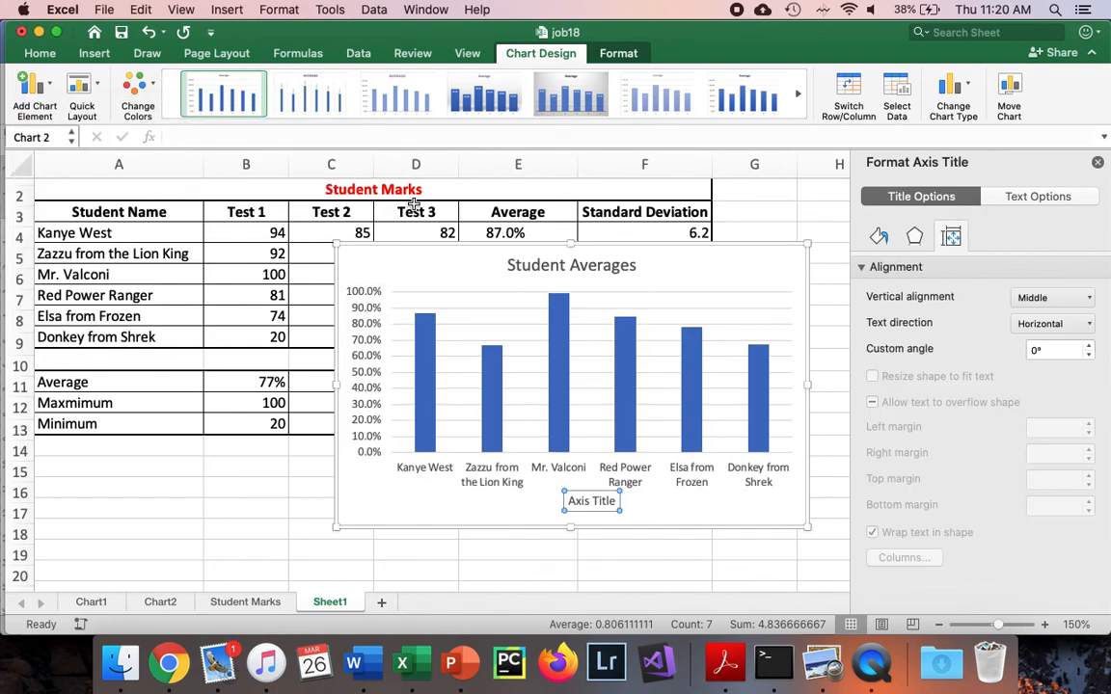
pyautogui.doubleClick(587, 499)
pyautogui.tripleClick(587, 499)
pyautogui.press('BackSpace')
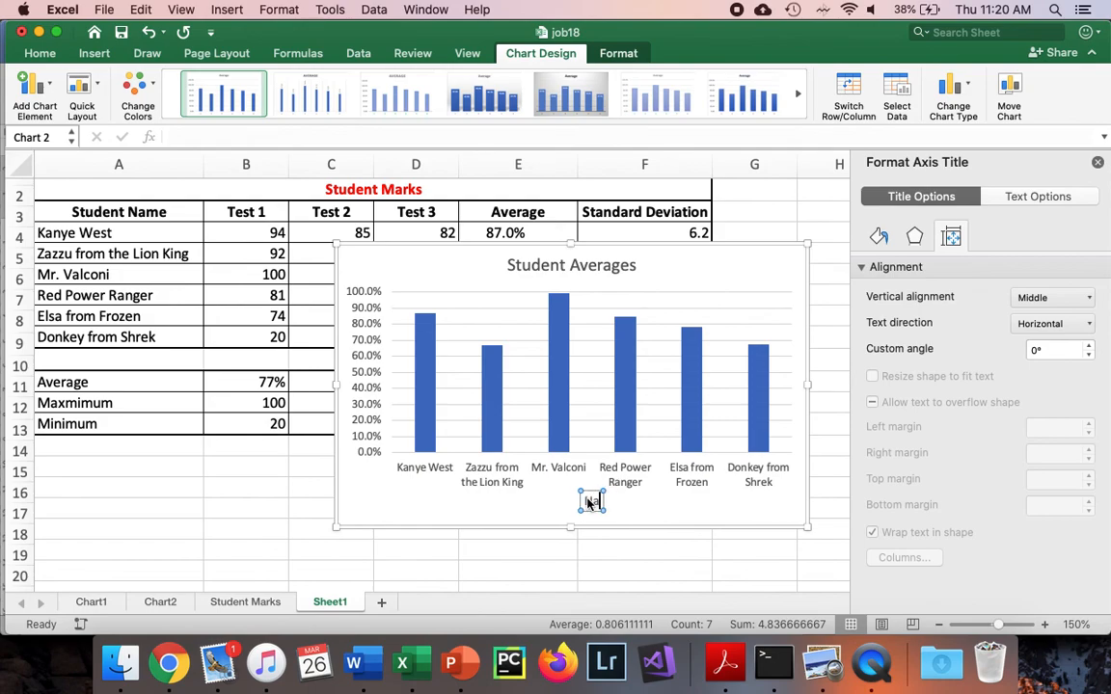
pyautogui.write('Student')
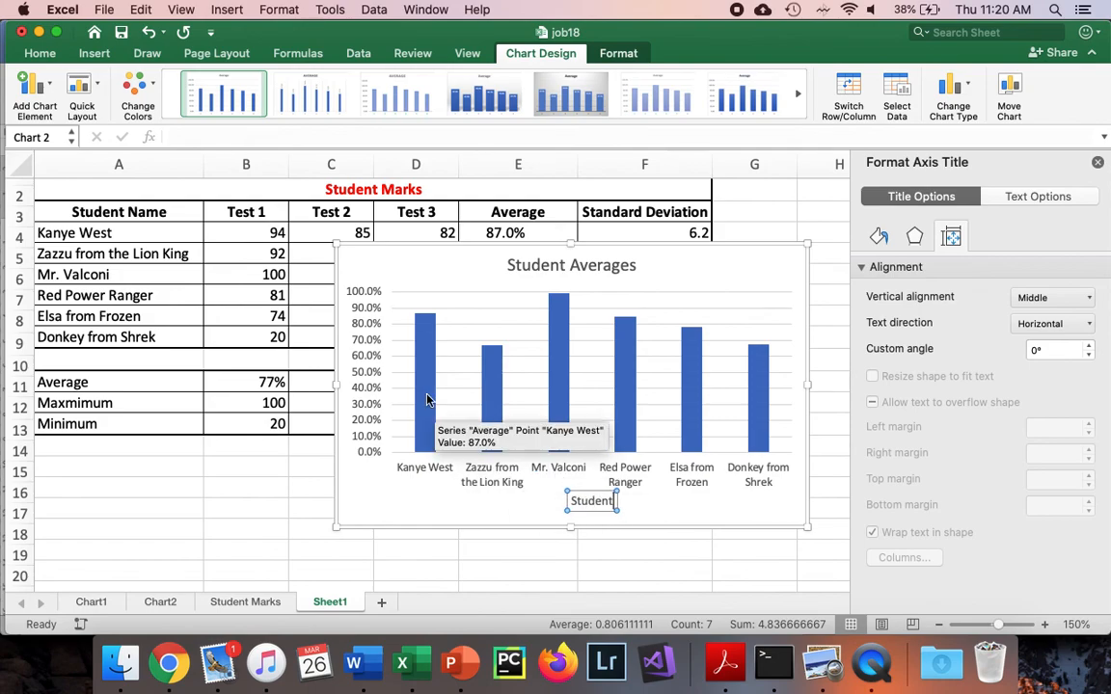
# Add a primary vertical axis title to the averages chart with the text Mark (%)
pyautogui.click(370, 366)
pyautogui.click(34, 91)
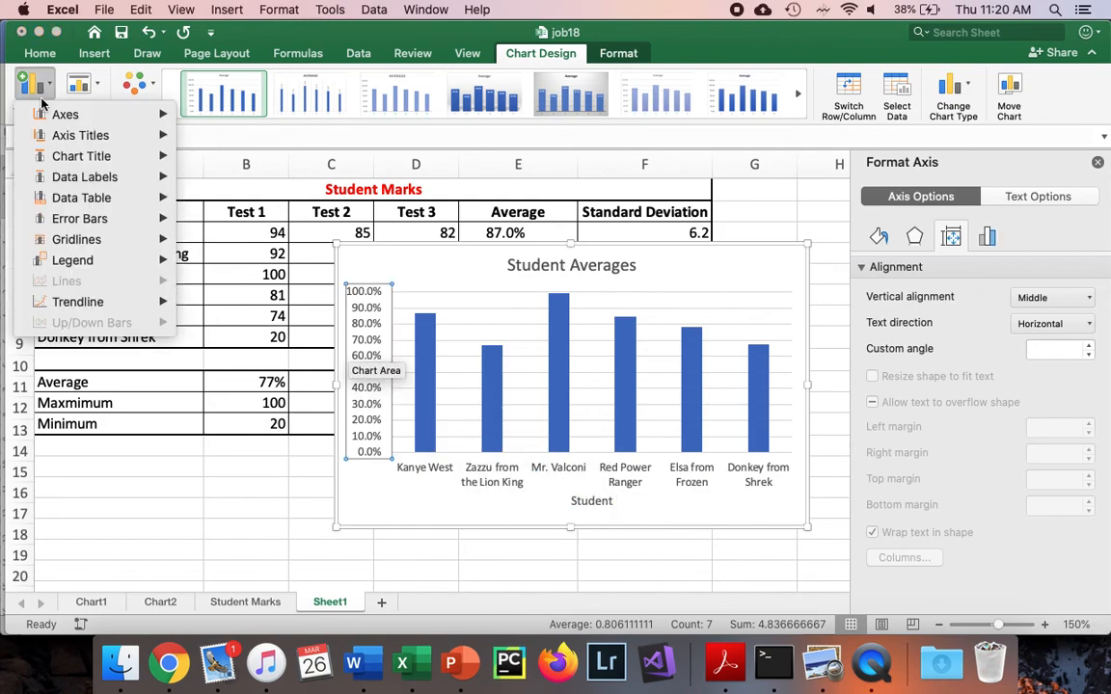
pyautogui.moveTo(54, 140)
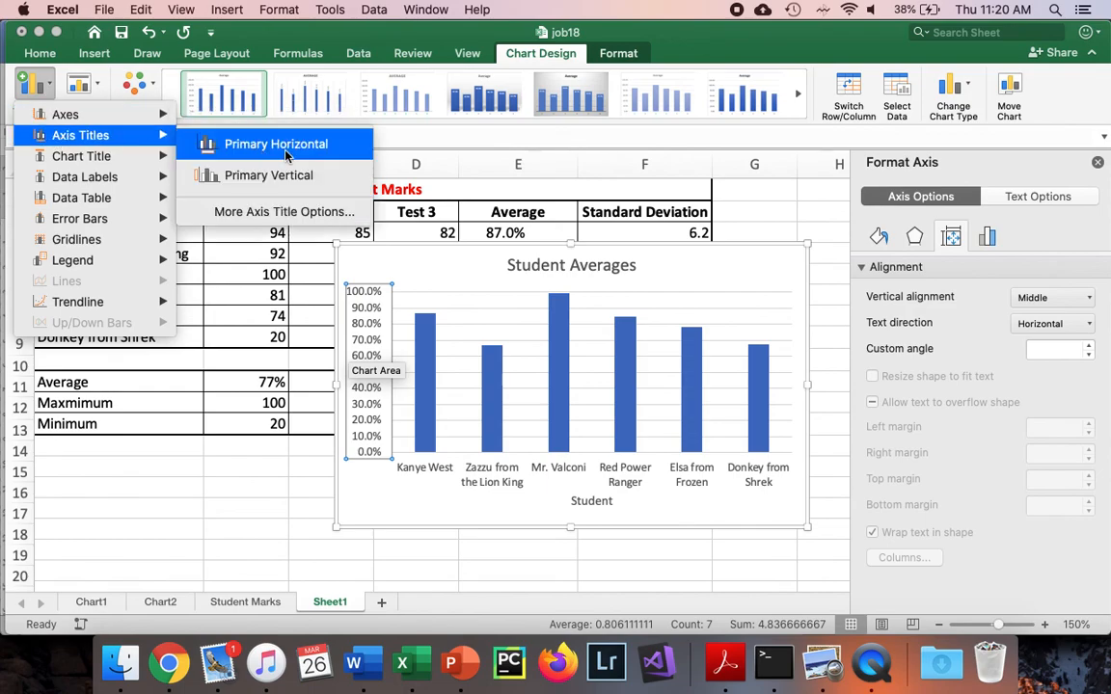
pyautogui.click(236, 173)
pyautogui.tripleClick(363, 368)
pyautogui.write('Mark (%)')
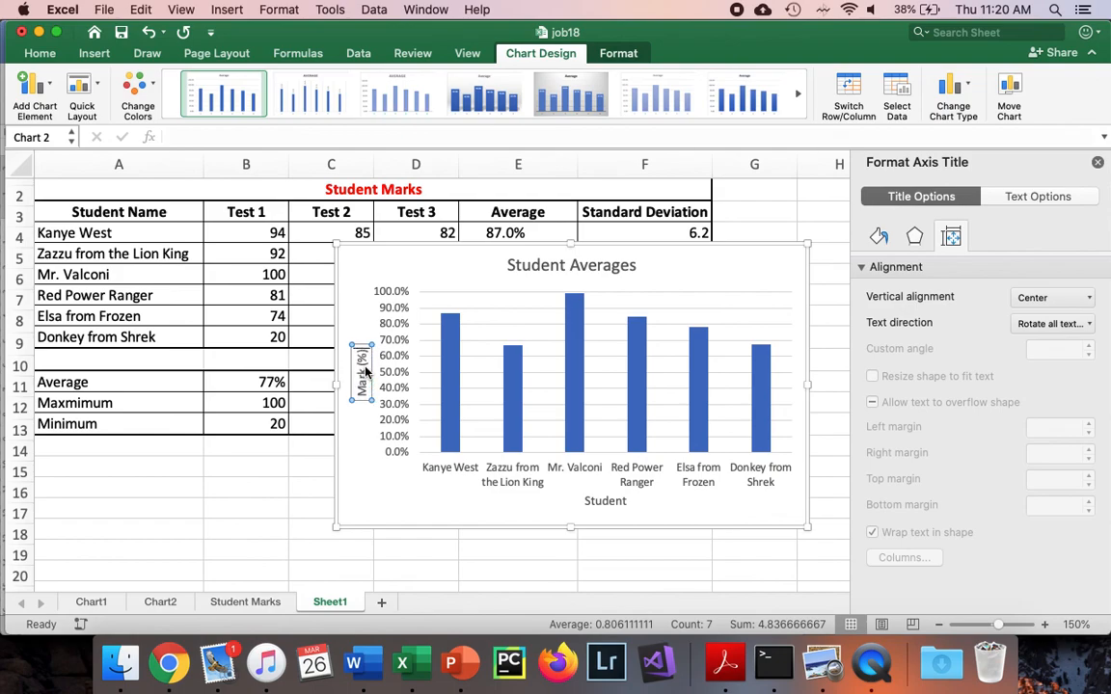
# Check the Level 4+ Challenge example in the Word document and add data callout labels to the Excel averages chart
pyautogui.click(290, 526)
pyautogui.press('super+Tab')
pyautogui.scroll(-5, 427, 437)
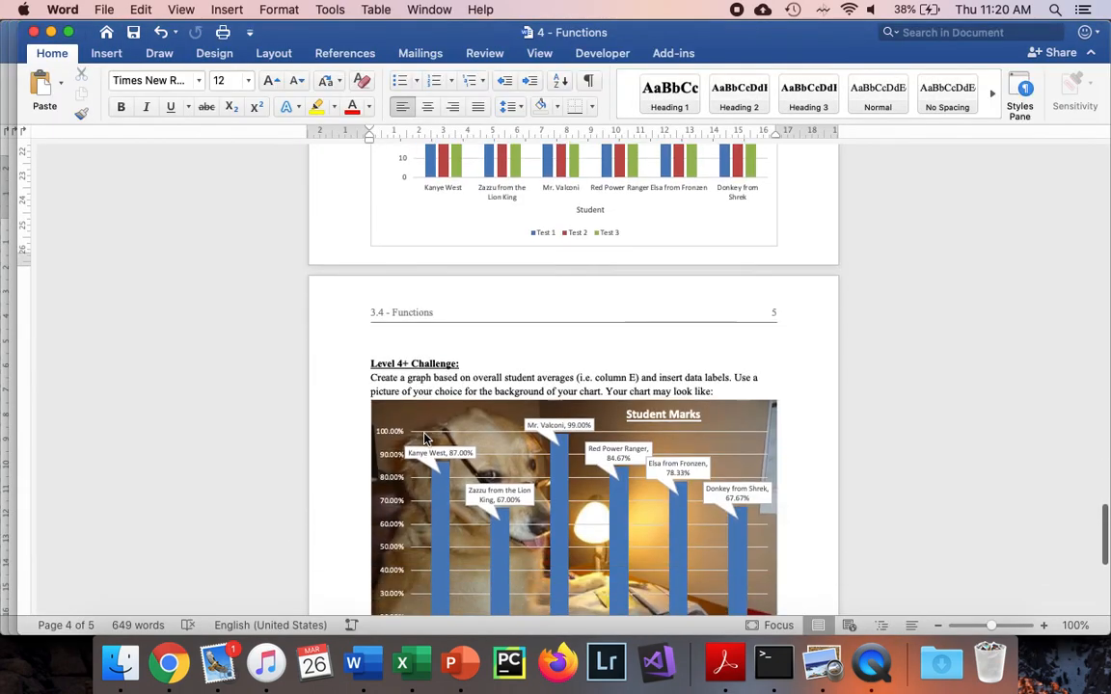
pyautogui.scroll(-5, 425, 437)
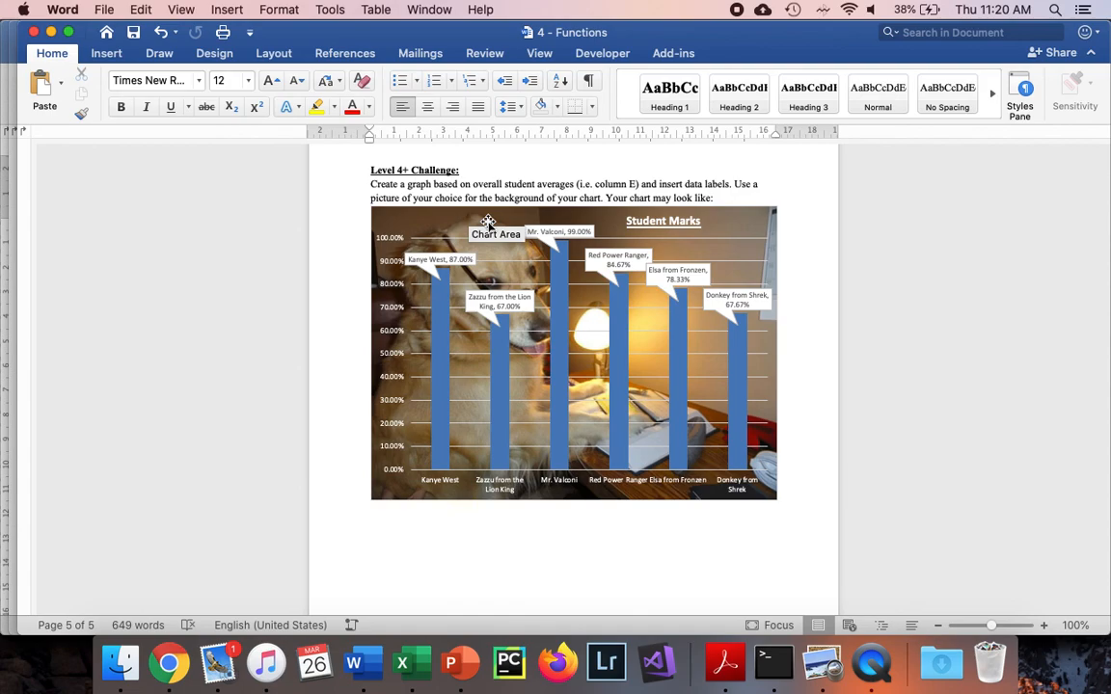
pyautogui.press('super+Tab')
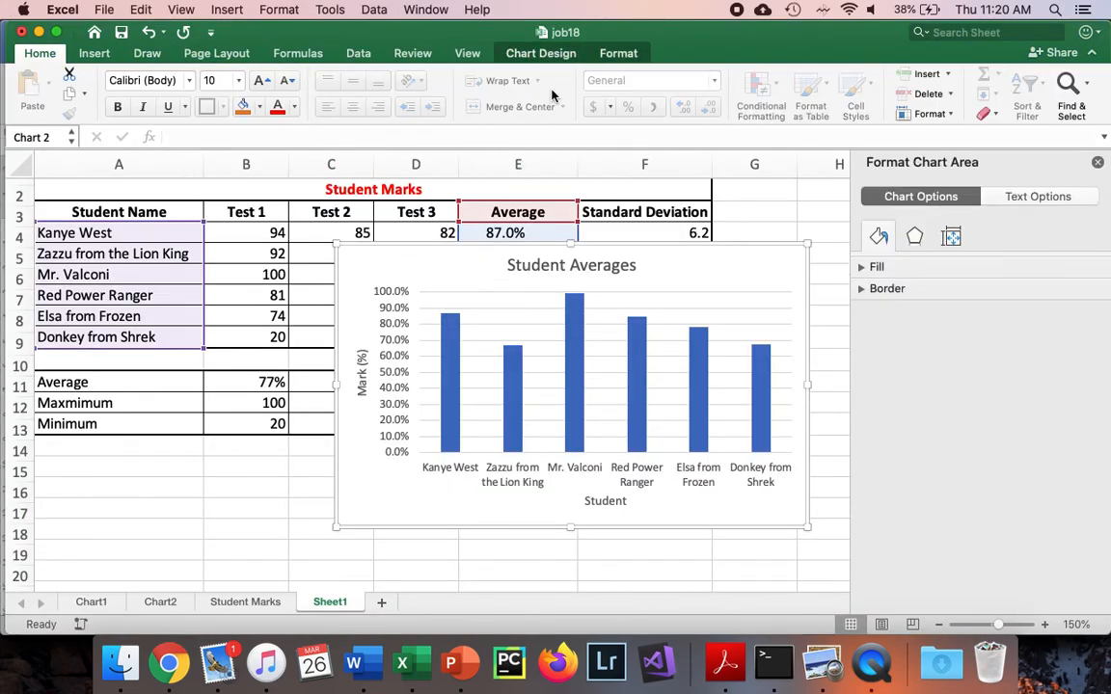
pyautogui.click(556, 55)
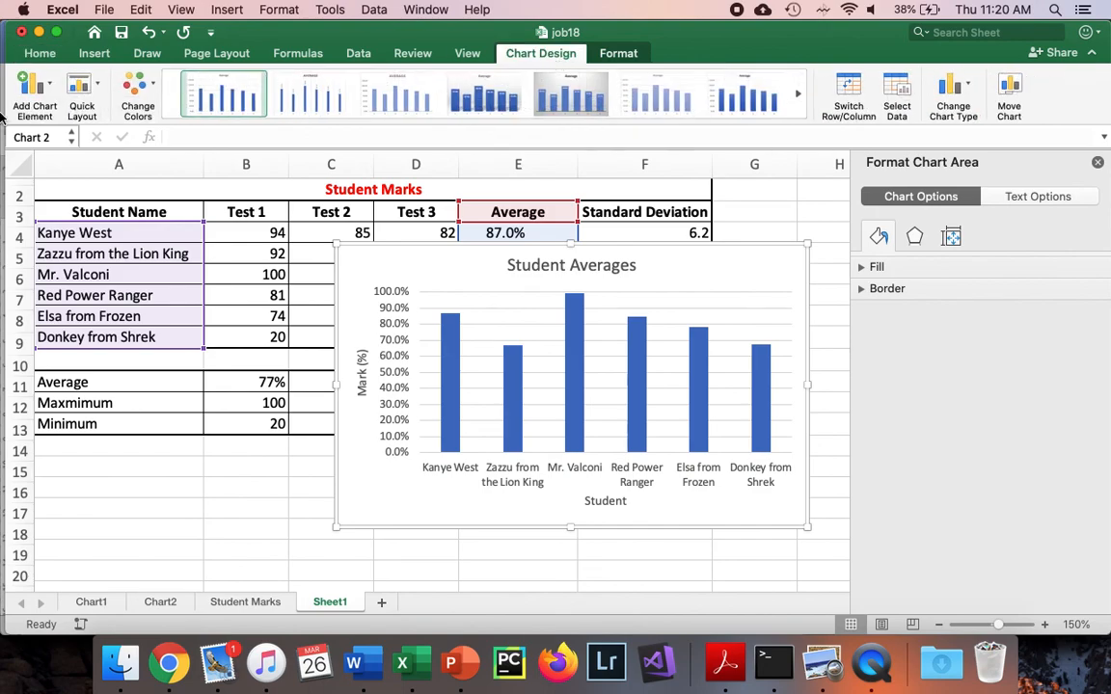
pyautogui.click(26, 86)
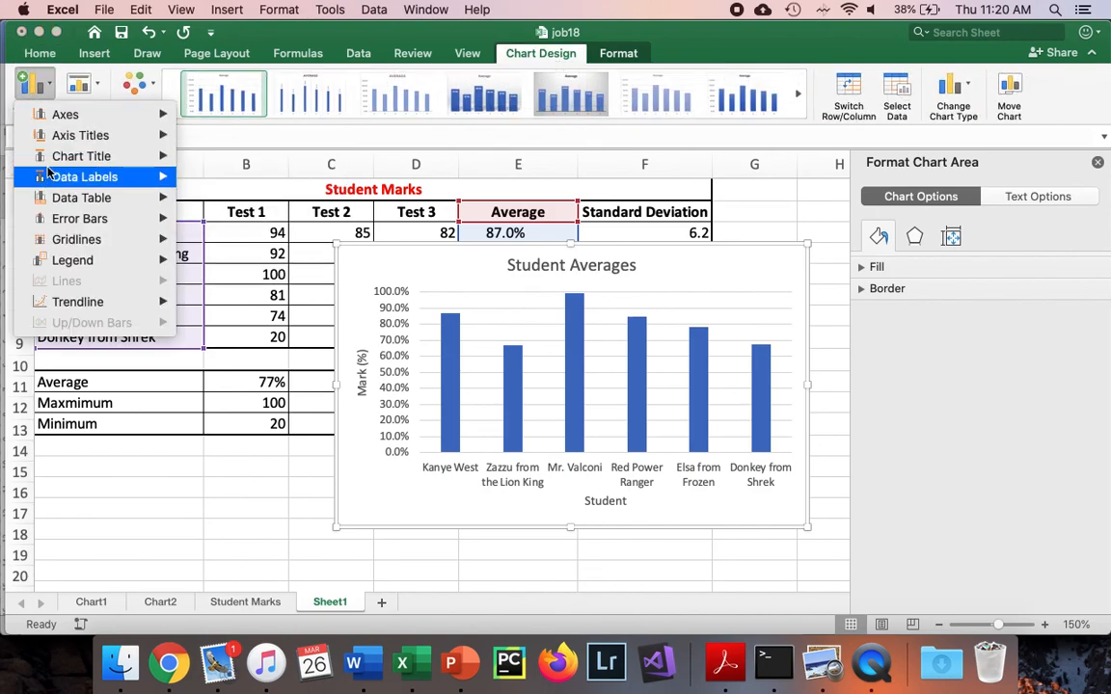
pyautogui.moveTo(53, 181)
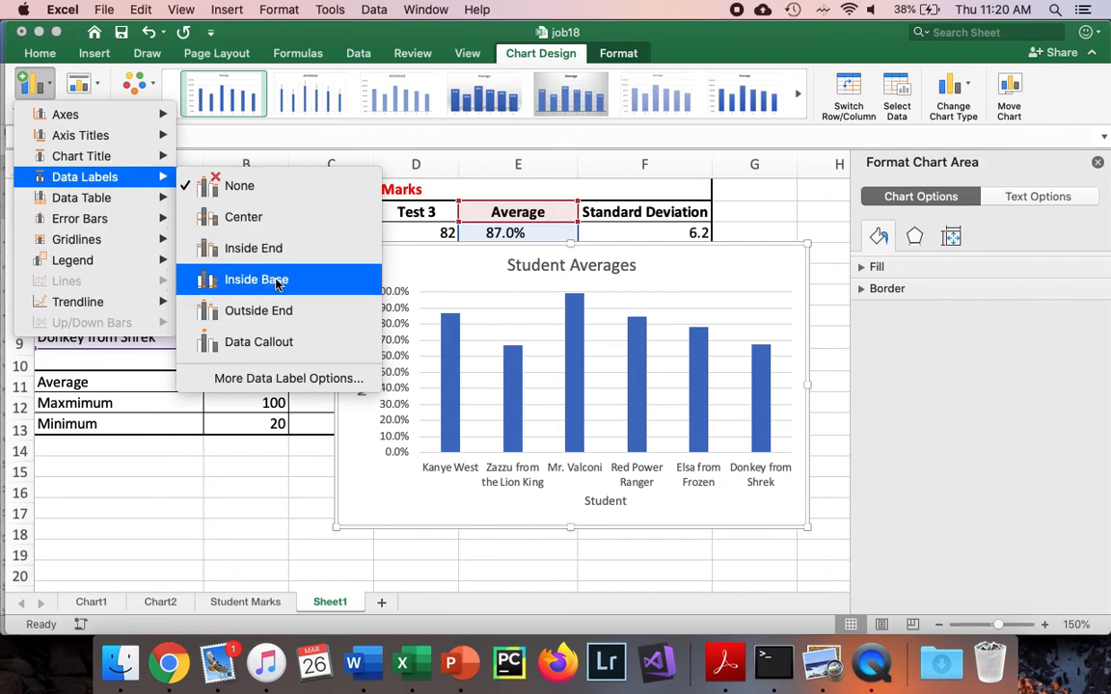
pyautogui.click(299, 341)
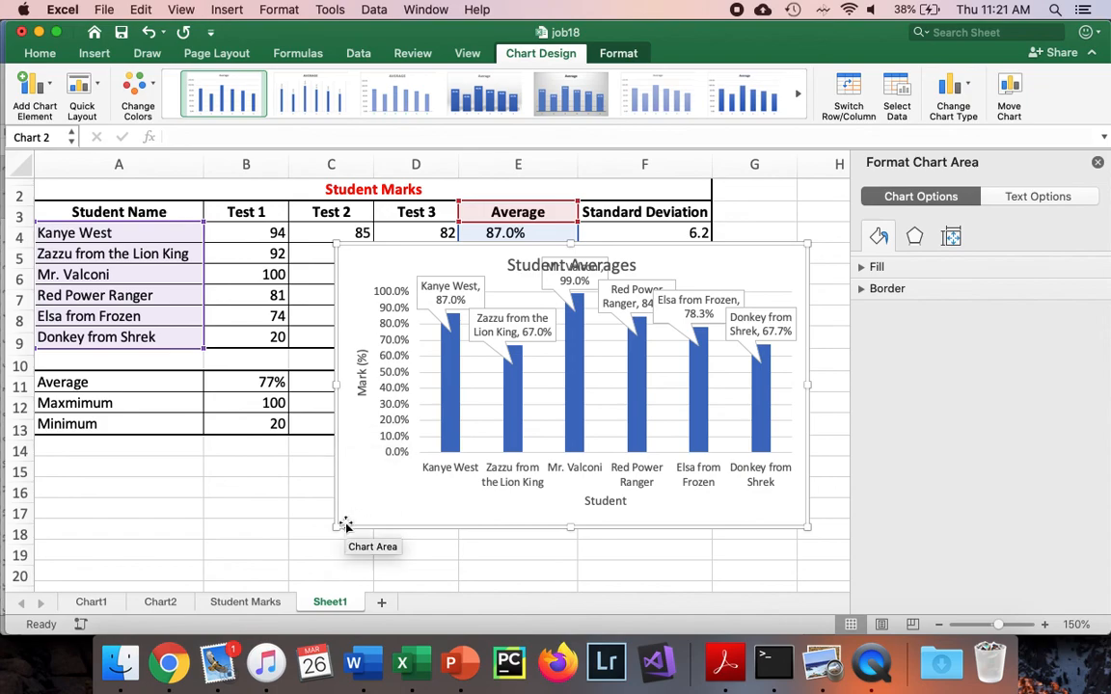
# Enlarge the averages chart and place its title, bold and underlined, near the chart's upper-right corner
pyautogui.moveTo(336, 526); pyautogui.dragTo(190, 540)
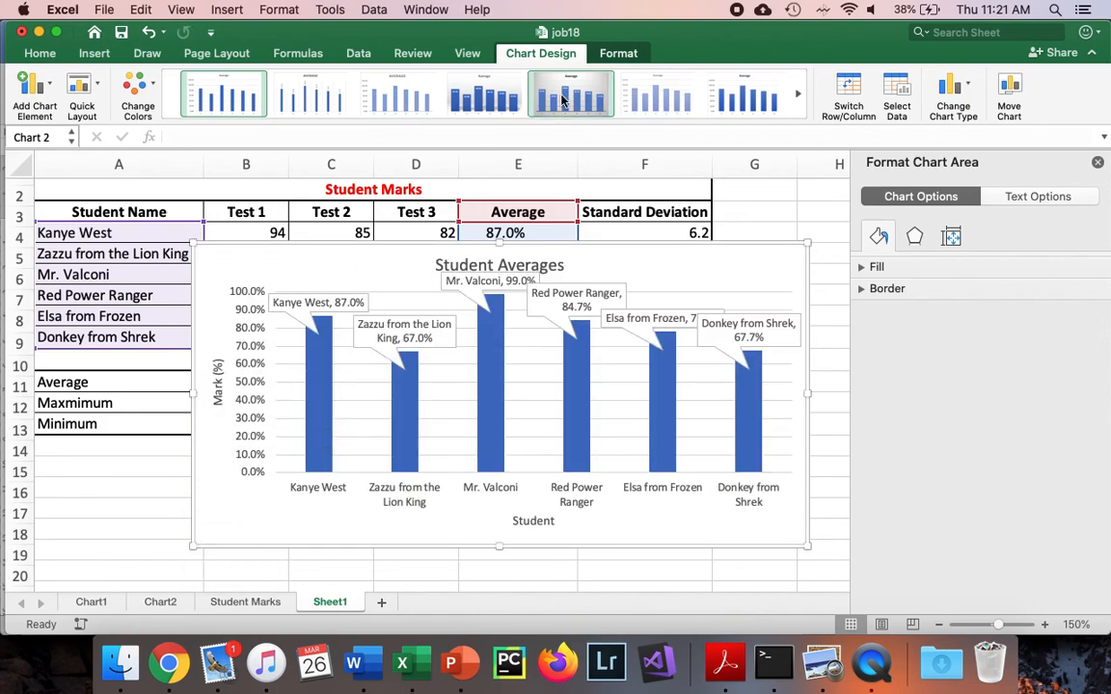
pyautogui.click(517, 258)
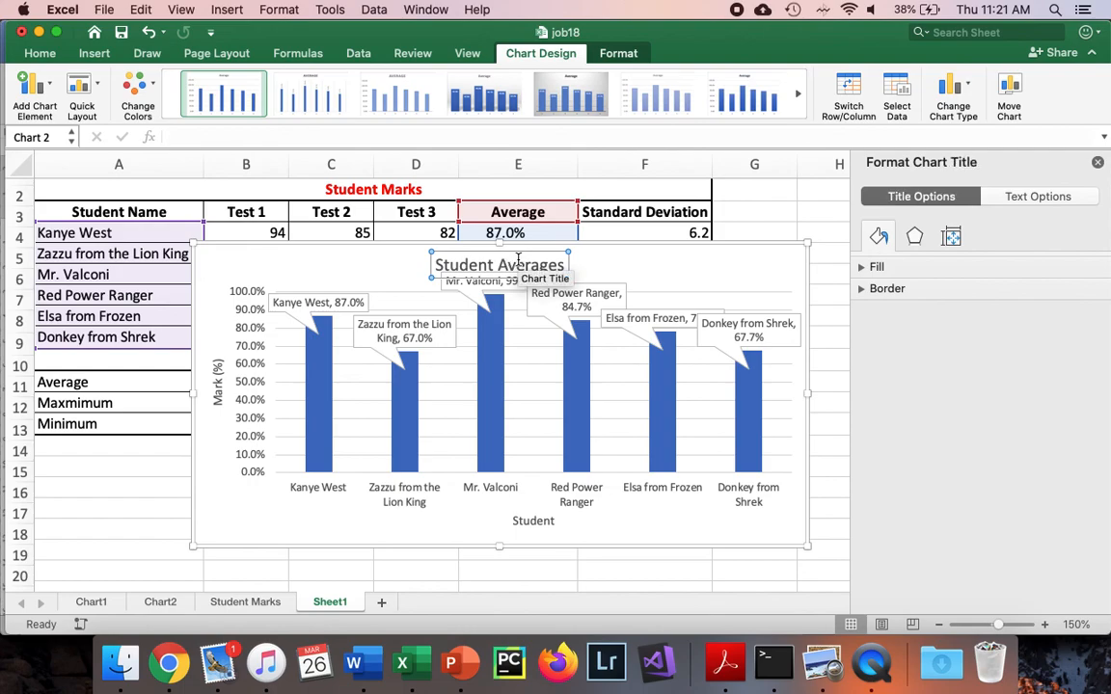
pyautogui.moveTo(521, 256); pyautogui.dragTo(730, 255)
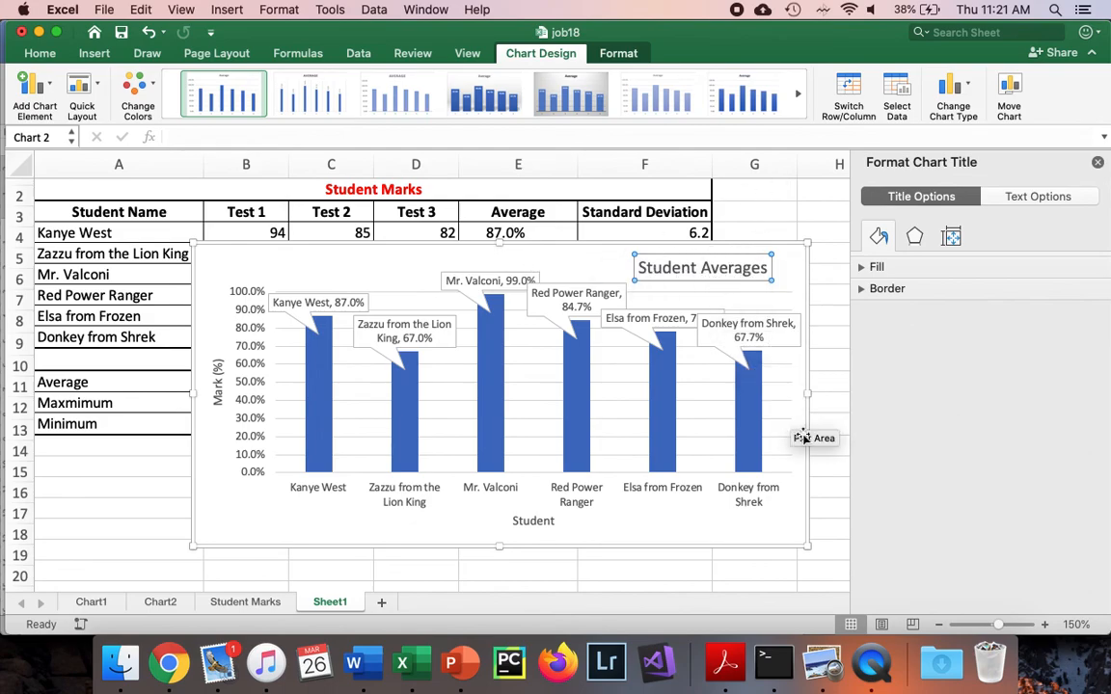
pyautogui.press('super+b')
pyautogui.press('super+u')
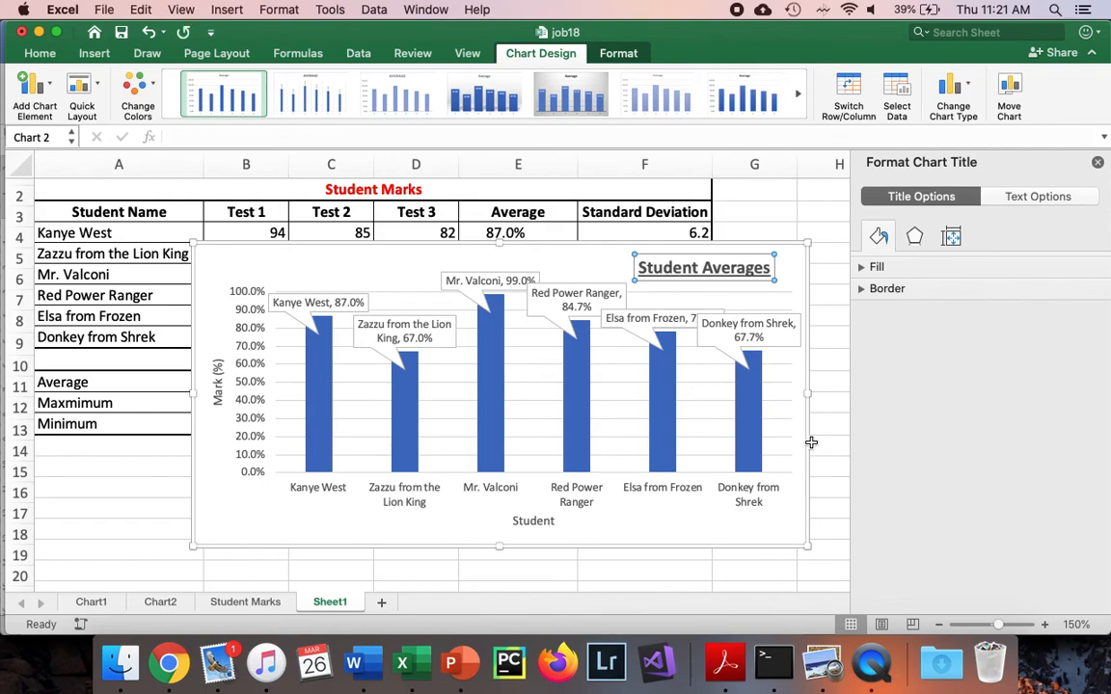
# Move the student averages chart to a new sheet named Max Marks
pyautogui.click(345, 531)
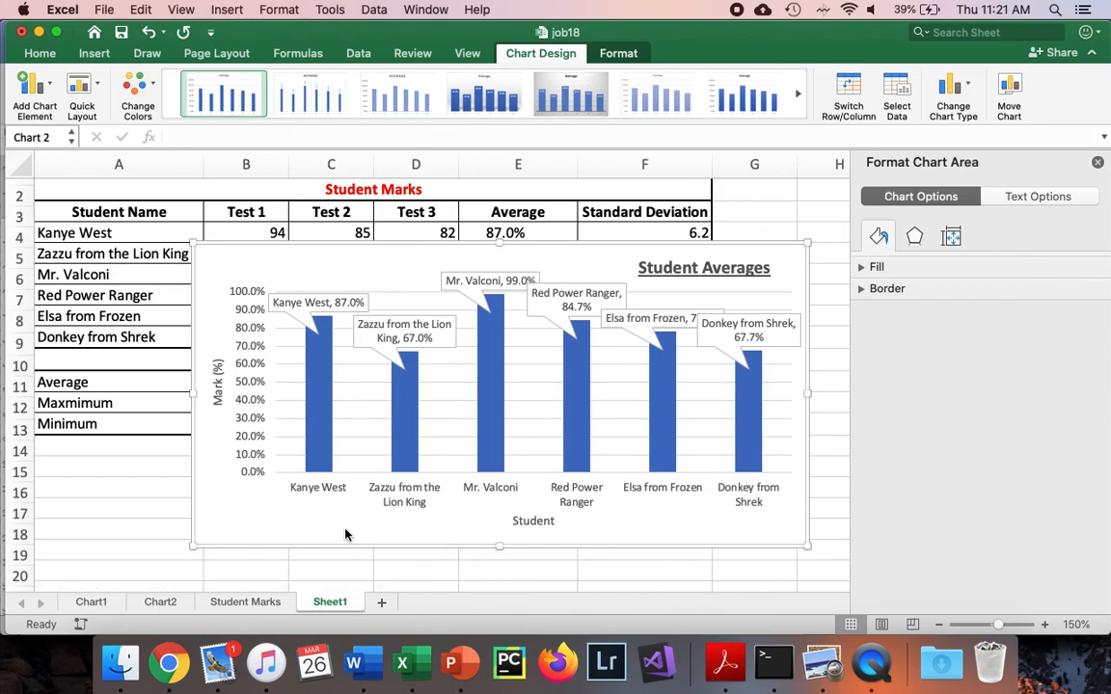
pyautogui.rightClick(345, 531)
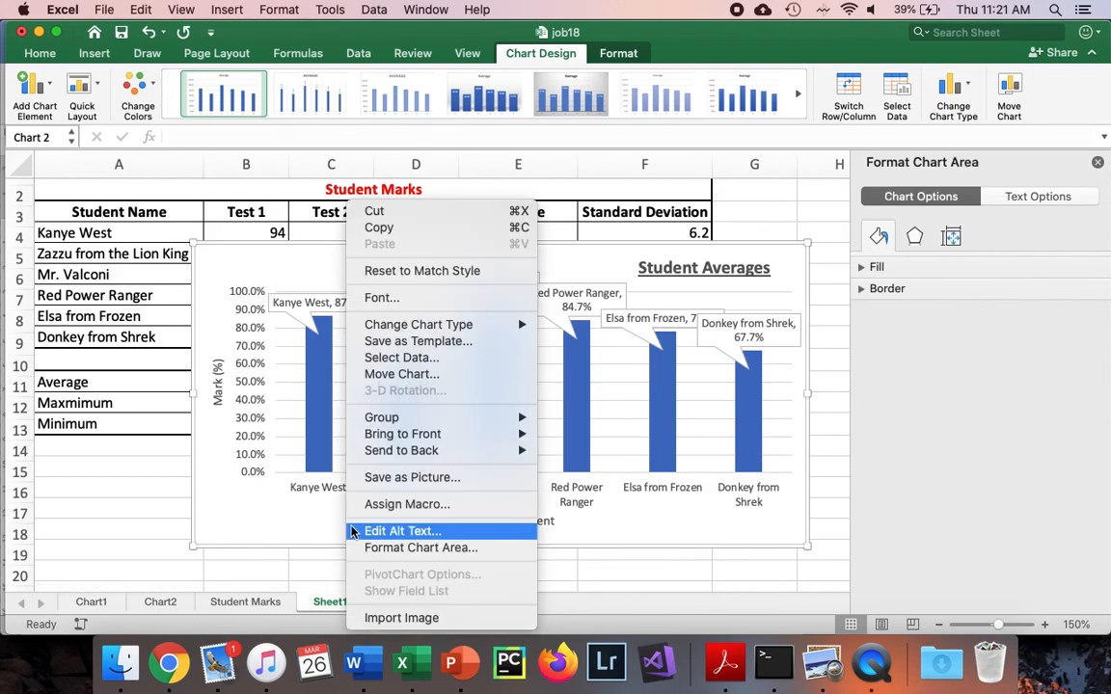
pyautogui.click(423, 373)
pyautogui.click(469, 207)
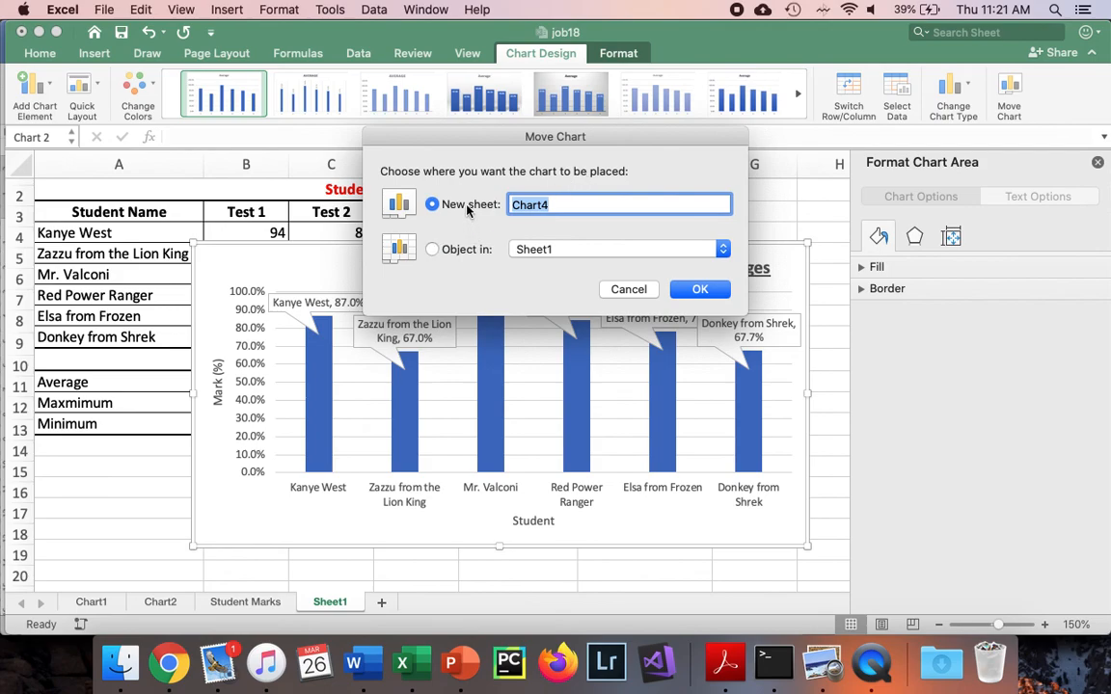
pyautogui.write('Ma')
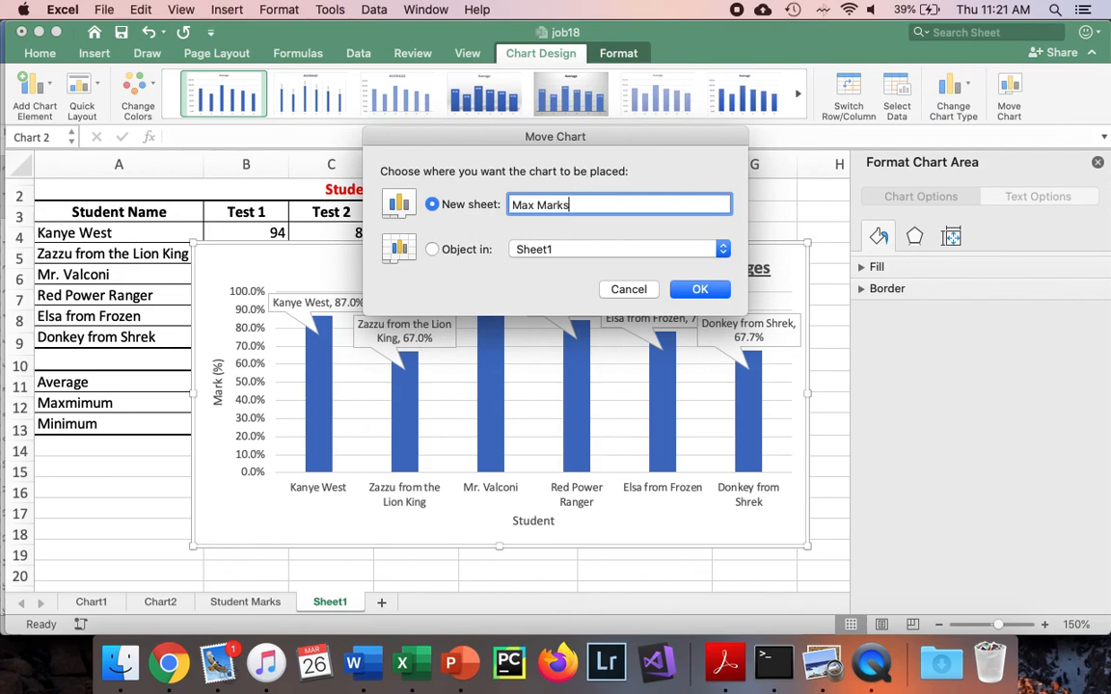
pyautogui.write('x Marks')
pyautogui.press('Return')
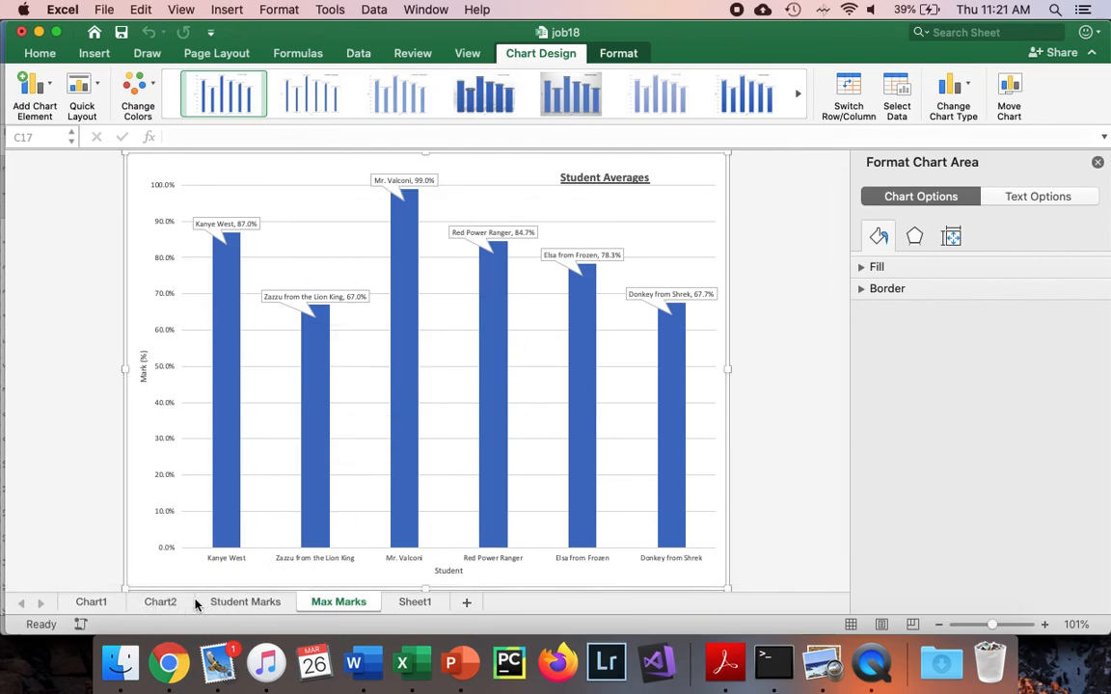
# Switch to Chrome, save the large black-and-tan puppy image from the dog search results as 49202627_303.jpg, and return to Excel
pyautogui.click(168, 663)
pyautogui.rightClick(926, 238)
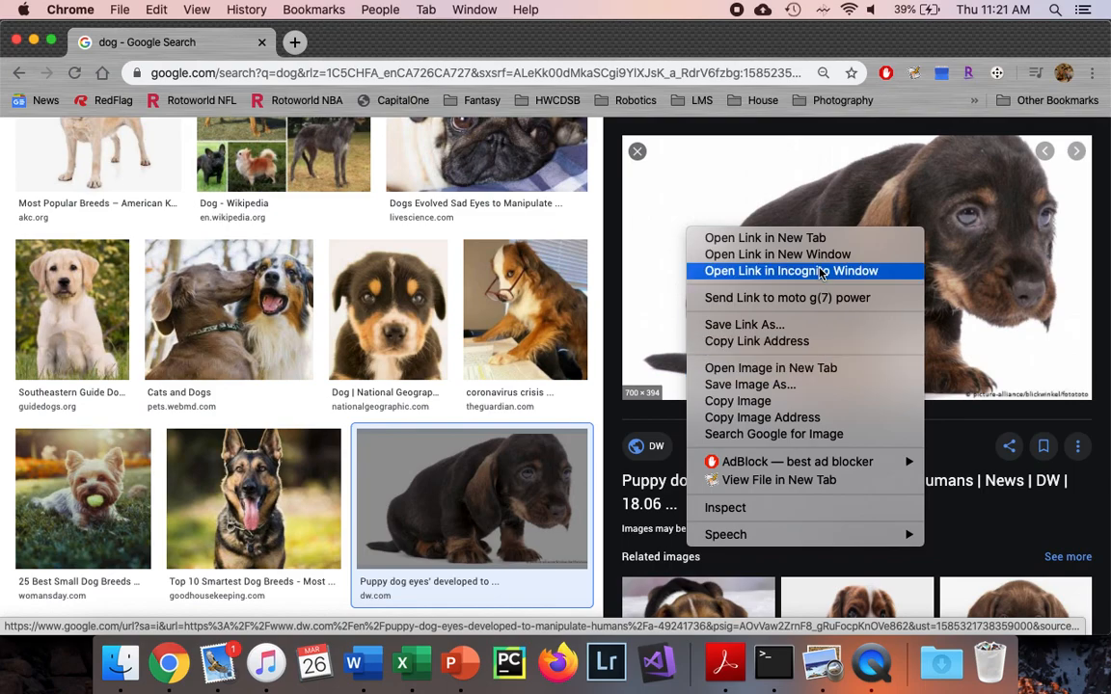
pyautogui.click(797, 385)
pyautogui.press('Return')
pyautogui.press('Return')
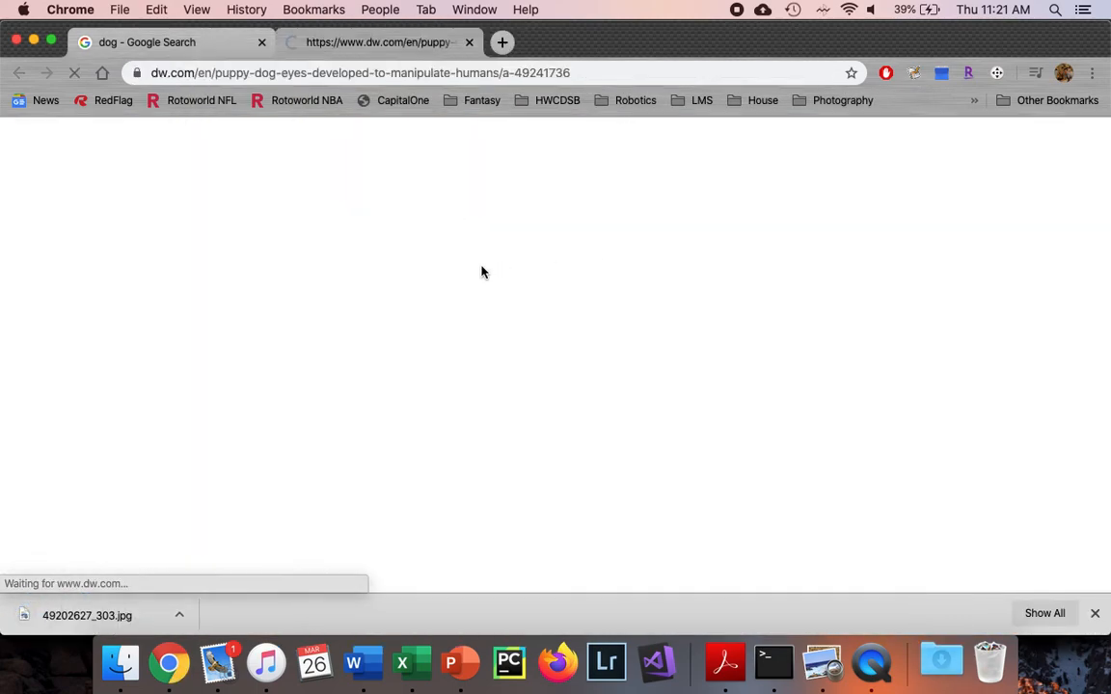
pyautogui.press('super+w')
pyautogui.press('super+Tab')
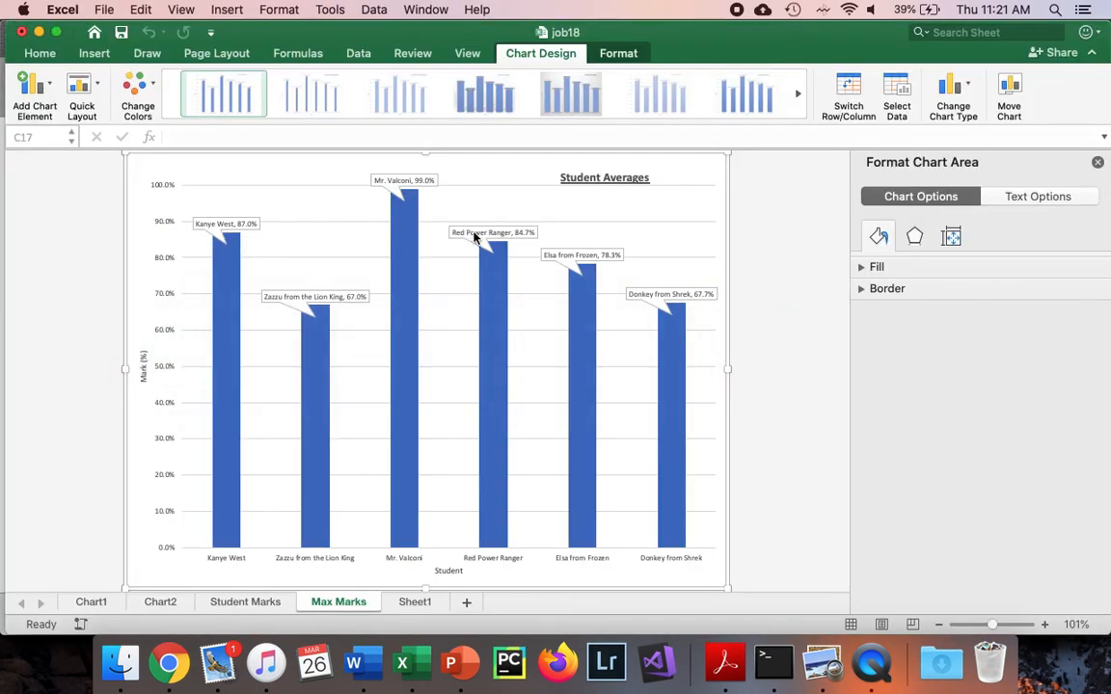
# Give the Max Marks chart area a picture fill, using the puppy image copied from Chrome as the clipboard picture source
pyautogui.click(862, 267)
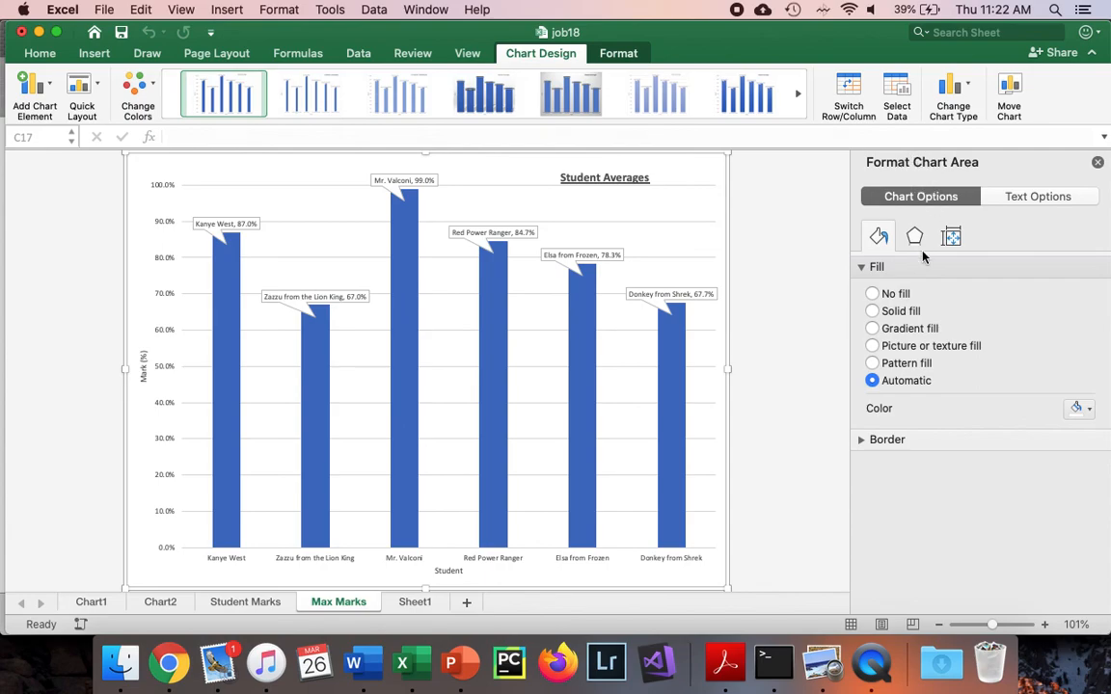
pyautogui.click(873, 346)
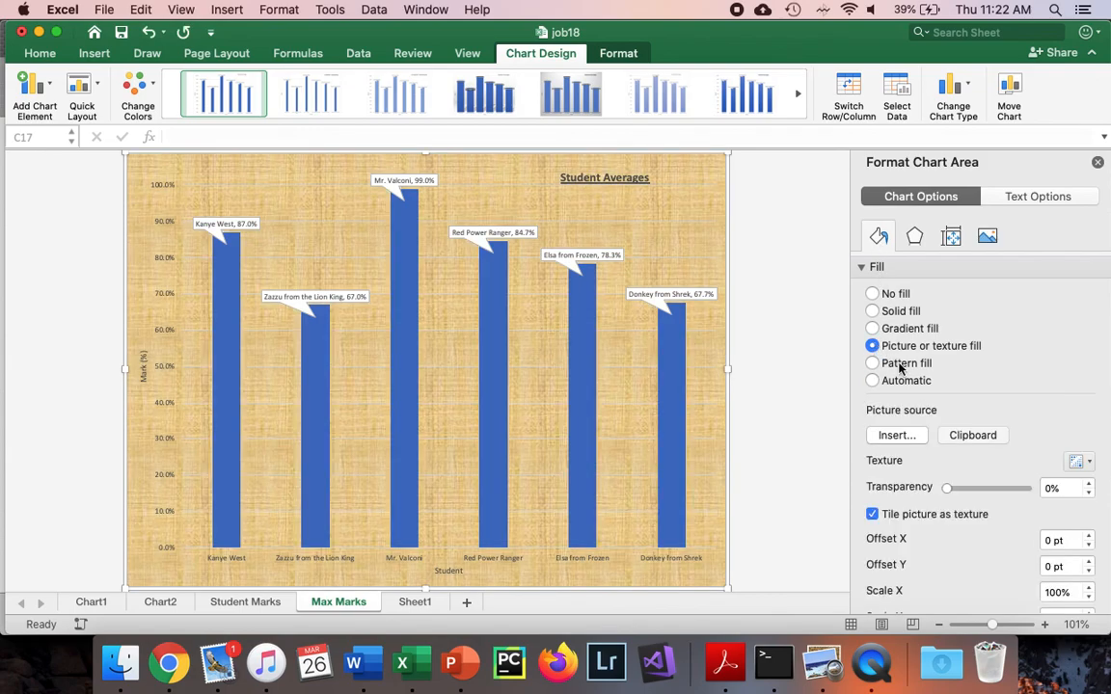
pyautogui.scroll(-3, 906, 405)
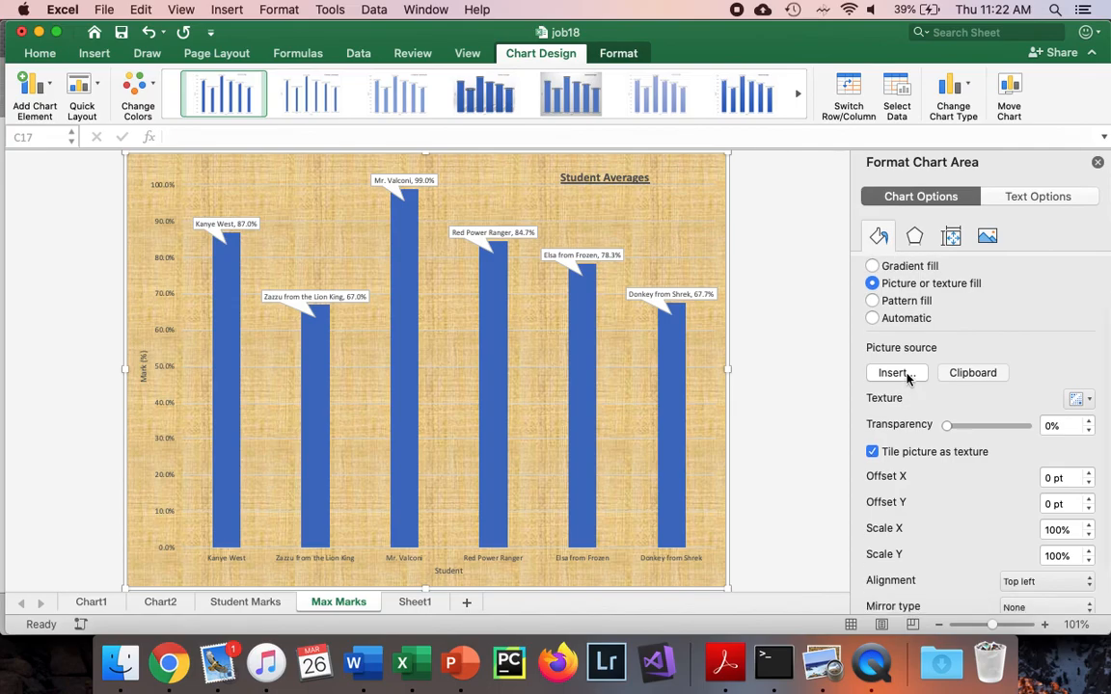
pyautogui.press('super+Tab')
pyautogui.rightClick(720, 239)
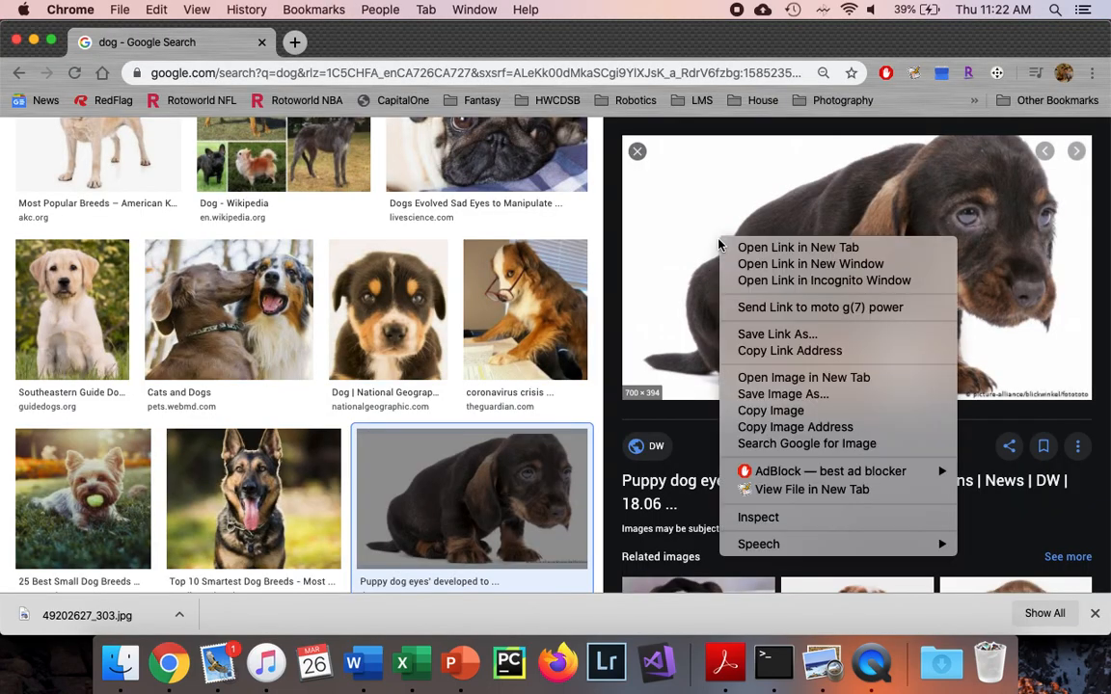
pyautogui.click(769, 412)
pyautogui.press('super+Tab')
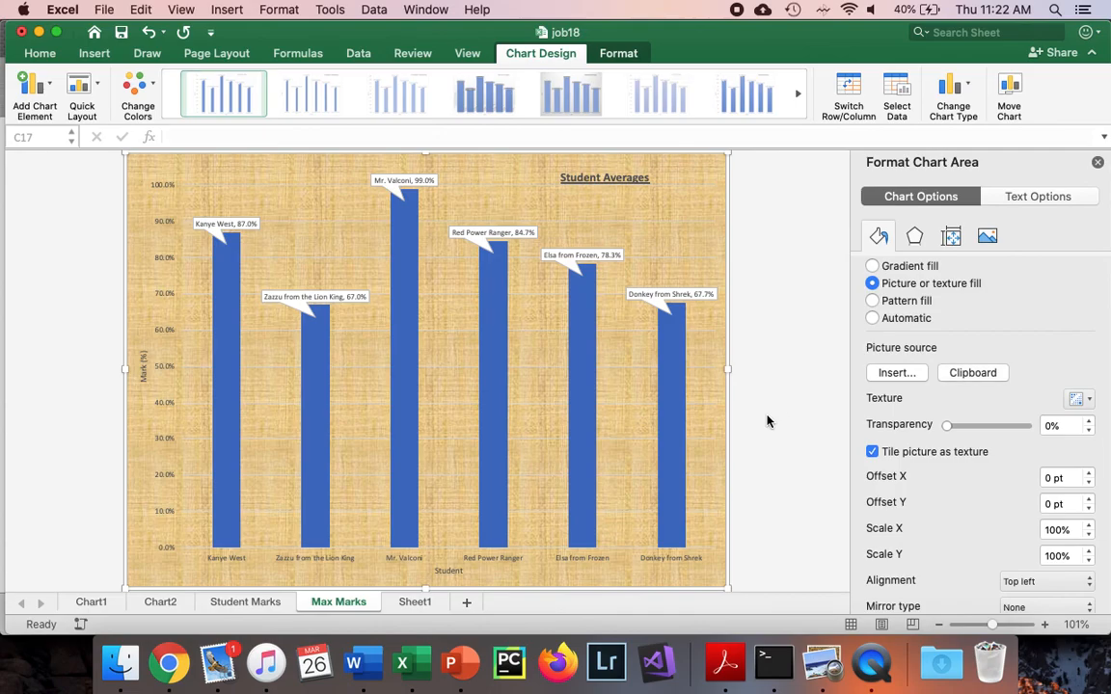
pyautogui.click(952, 379)
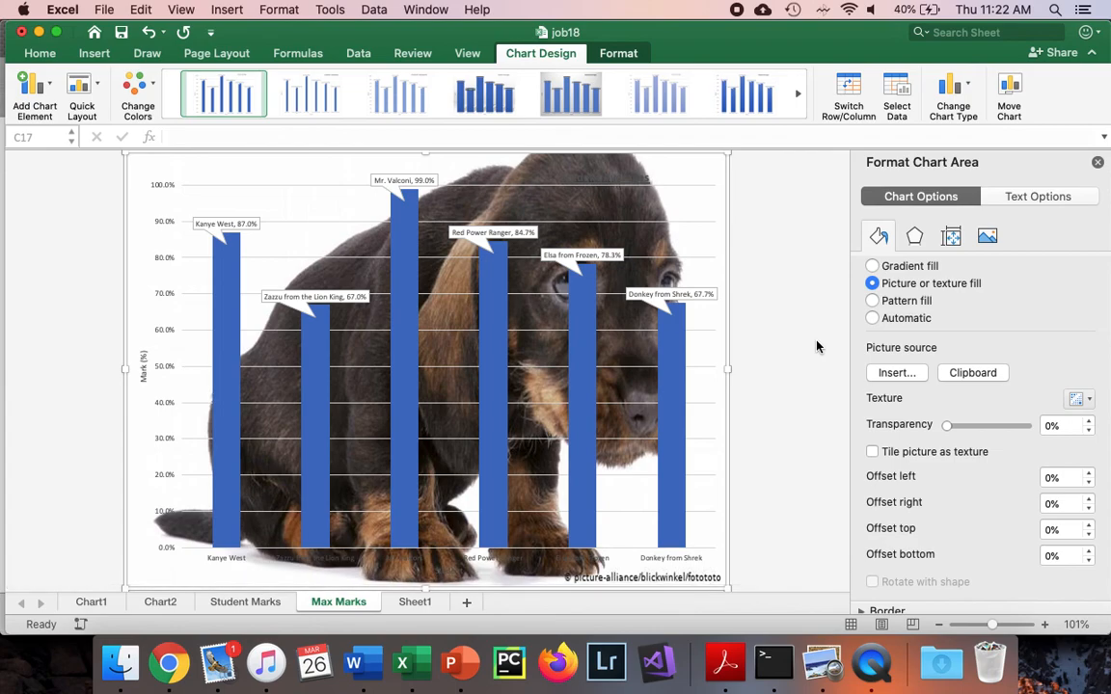
# Set the Student Averages chart title's font color to white and close the formatting pane
pyautogui.click(817, 348)
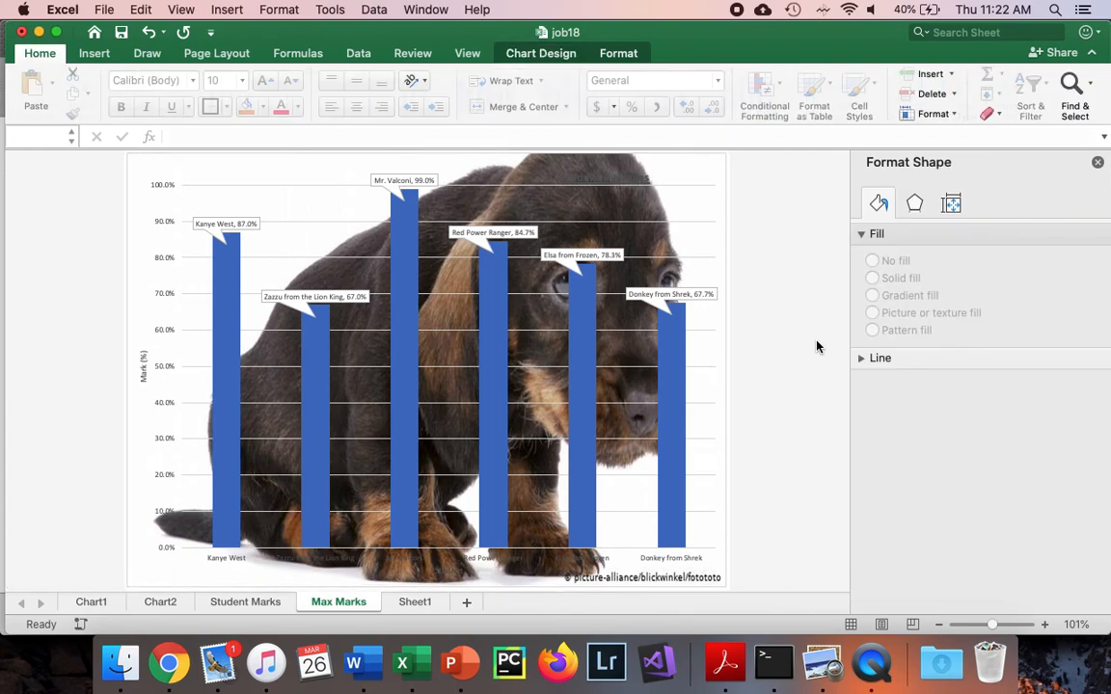
pyautogui.click(628, 181)
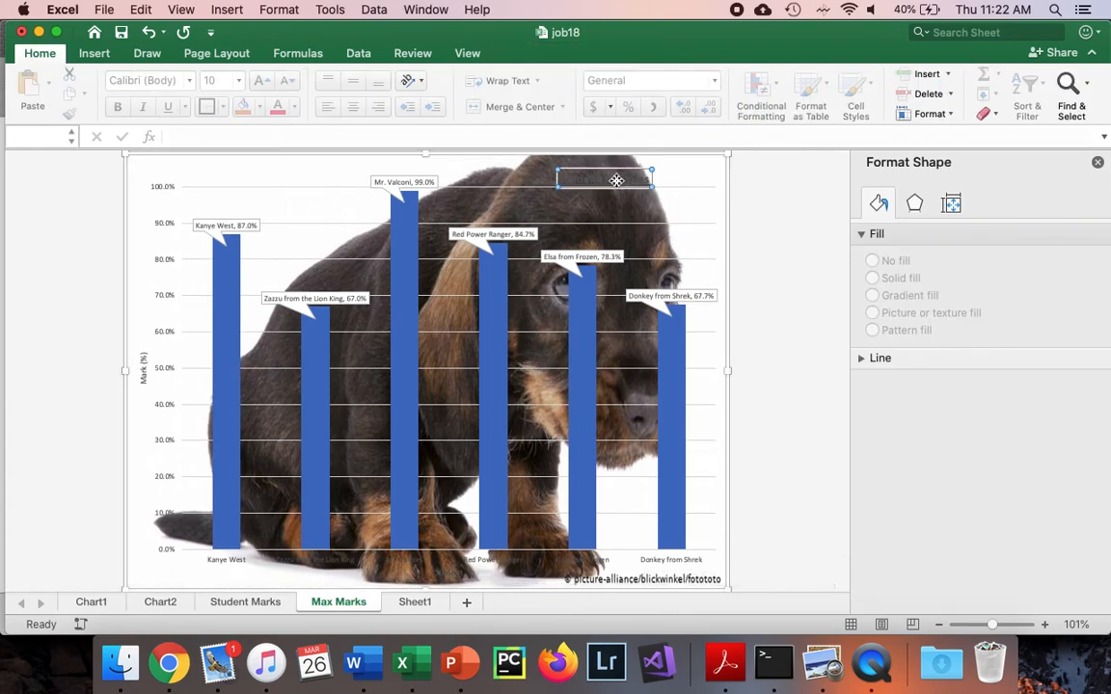
pyautogui.doubleClick(620, 180)
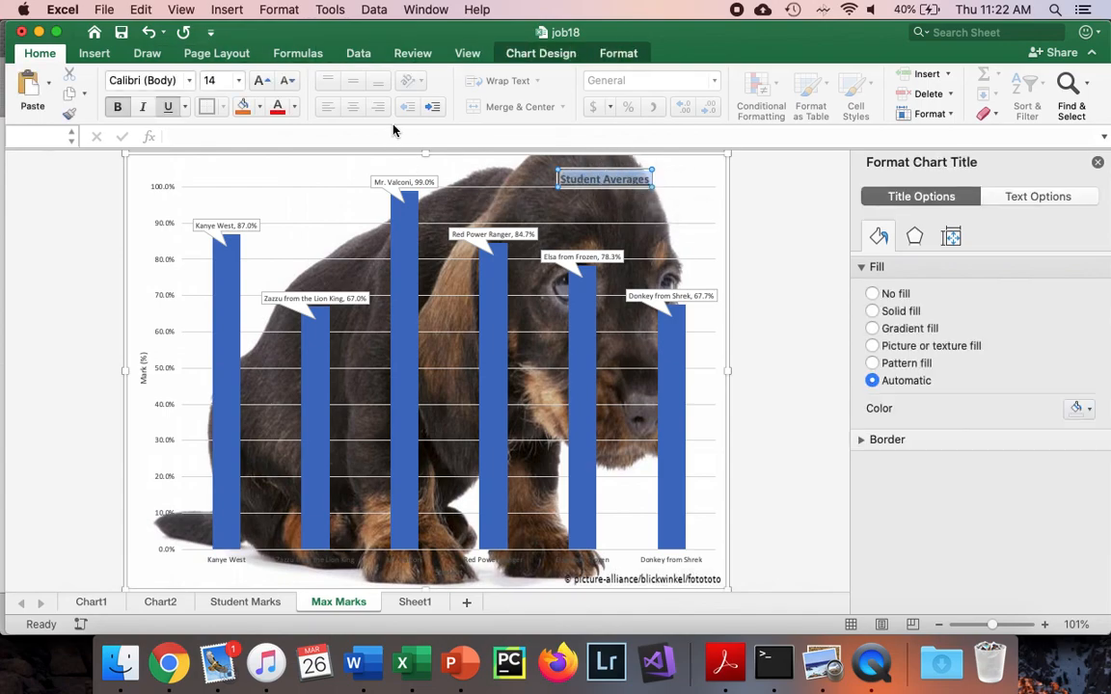
pyautogui.click(295, 108)
pyautogui.click(286, 188)
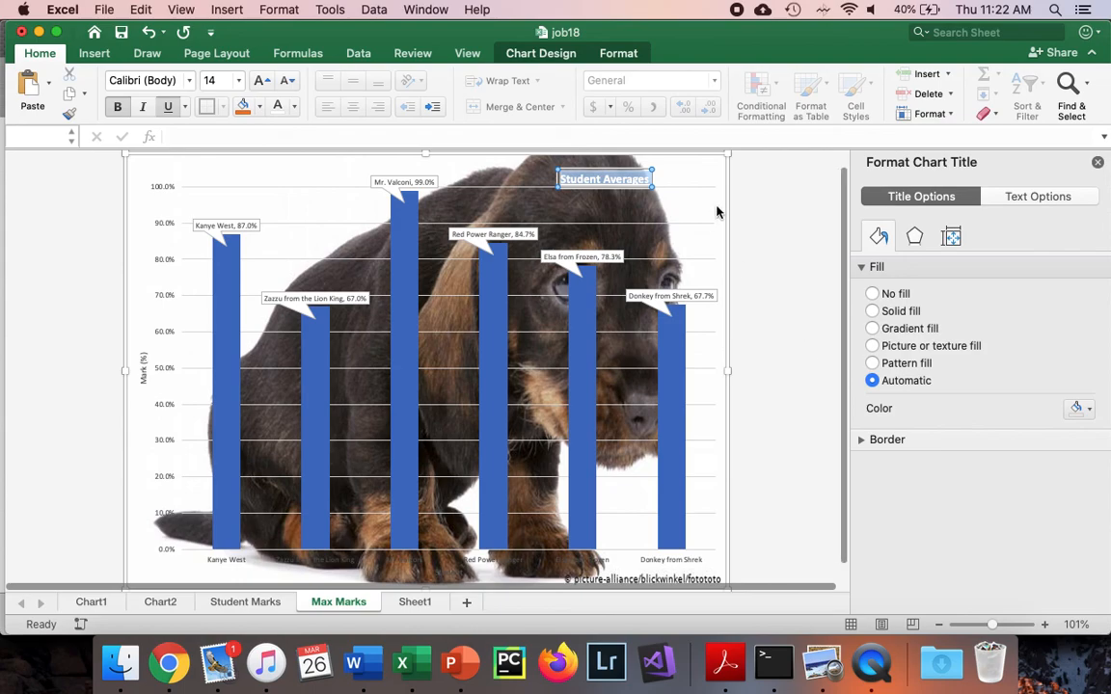
pyautogui.click(764, 243)
pyautogui.click(1097, 166)
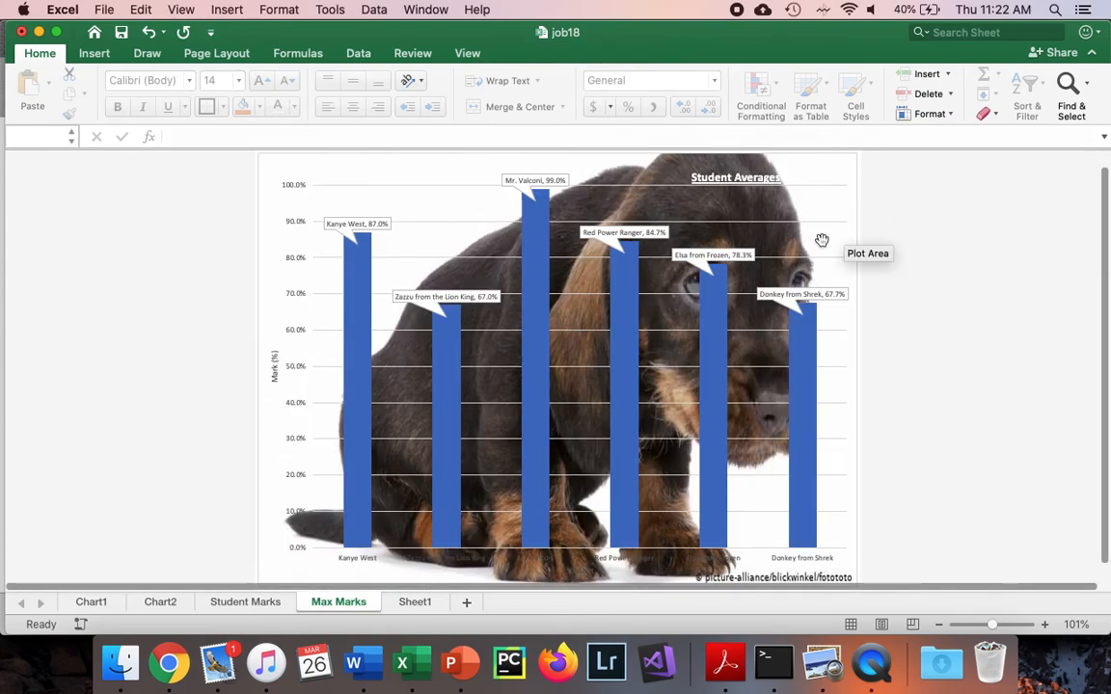